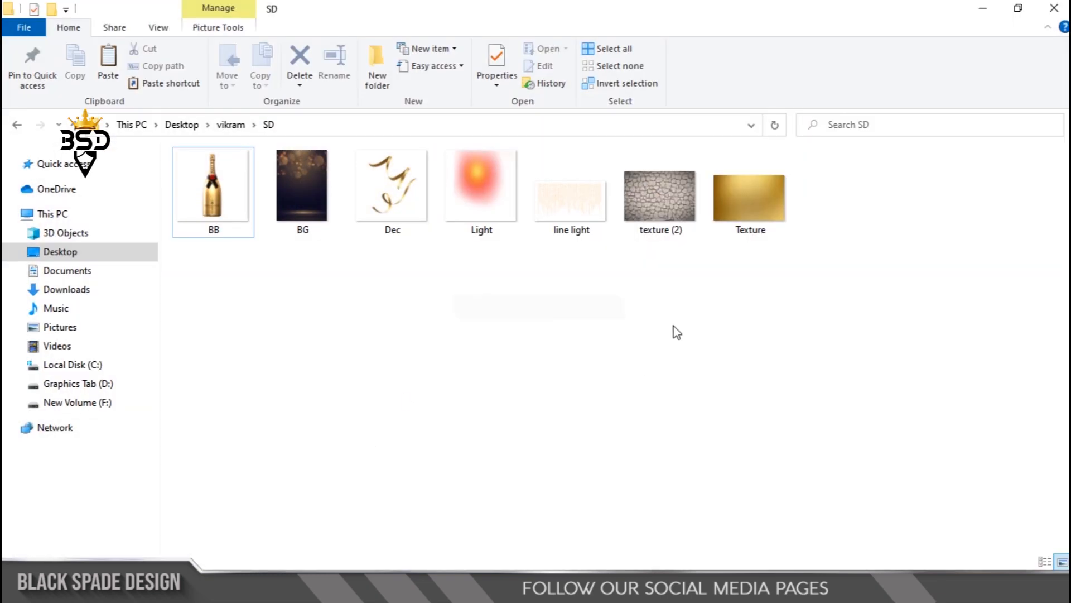
- Place the texture (2) image from the SD folder into the poster, rotate it 90°, and enlarge it to cover the canvas
left_click(660, 207)
left_click_drag(660, 208, 460, 397)
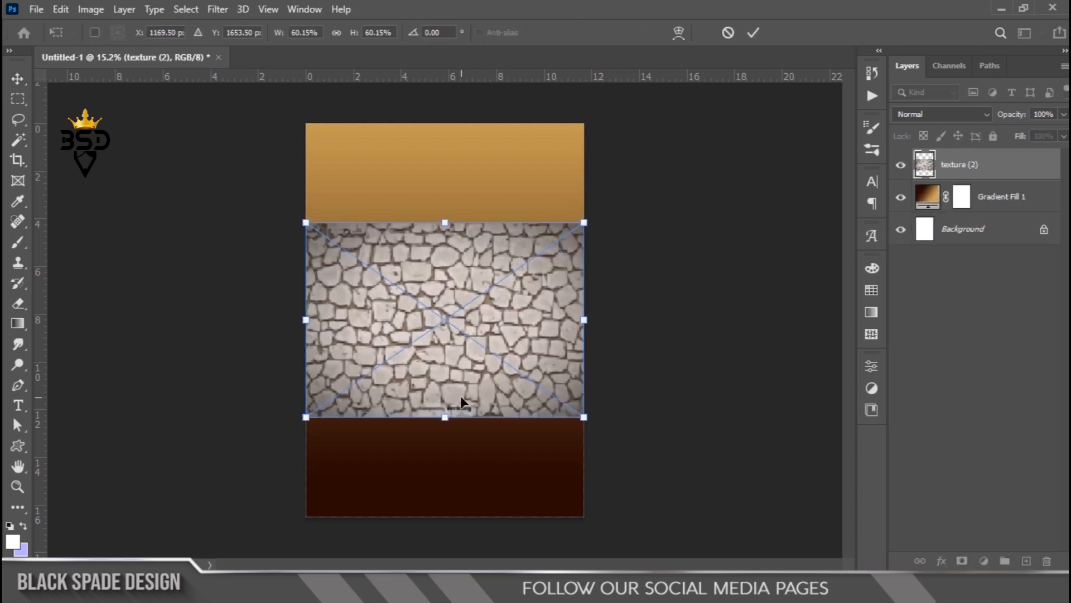
left_click_drag(655, 310, 476, 497)
key("ctrl+minus")
left_click_drag(513, 215, 569, 164)
key("Return")
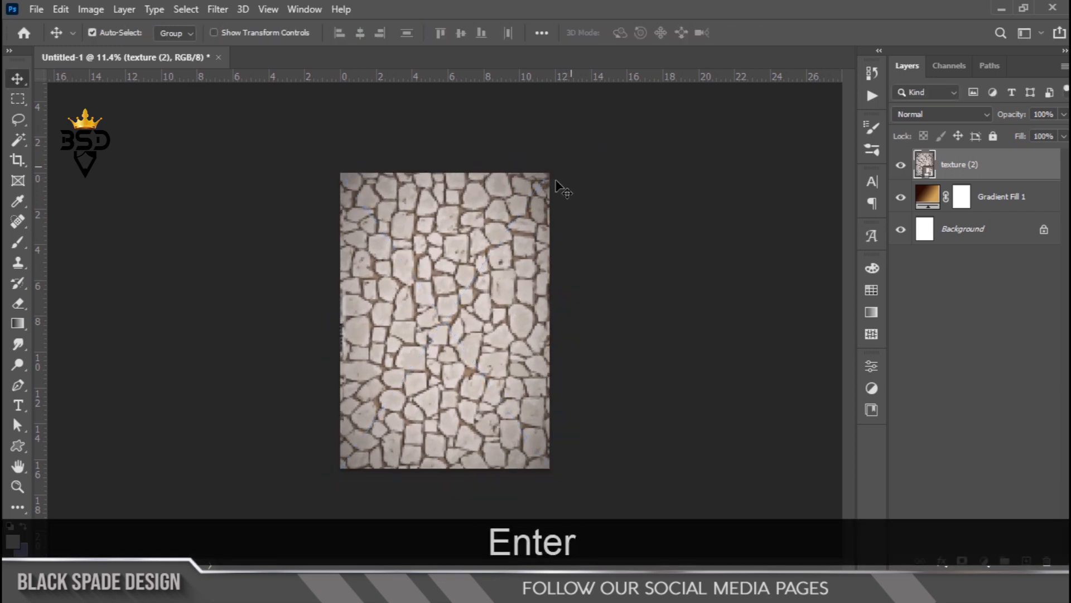
- Set the stone texture layer's blend mode to Overlay
key("ctrl+plus")
scroll(444, 310, "up", 1)
left_click(914, 115)
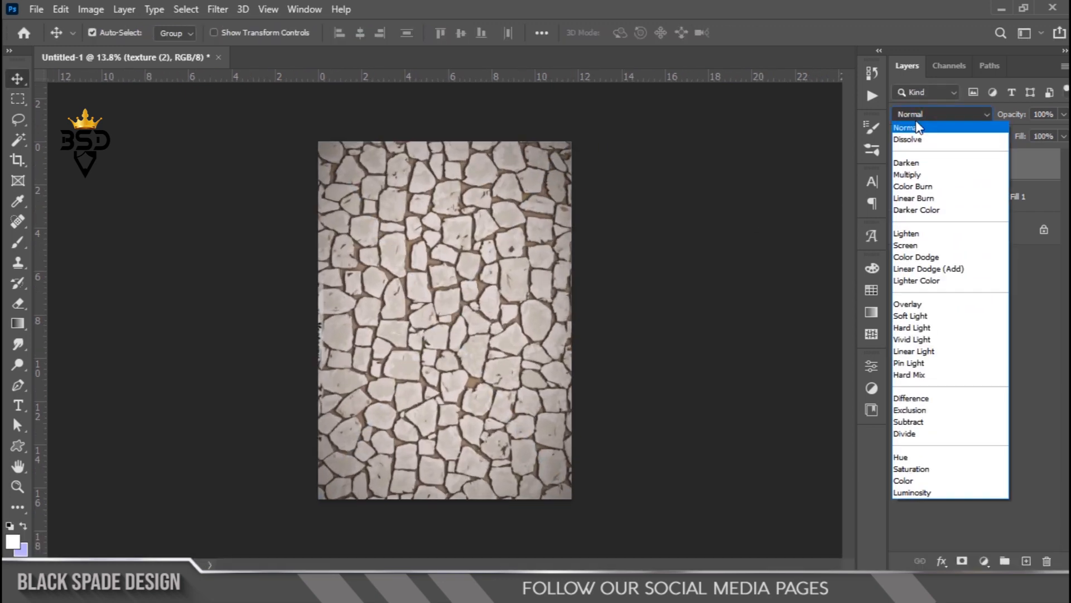
left_click(912, 303)
- Apply a Radial Blur to the stone texture with amount 30, Zoom method and Good quality
left_click(218, 9)
mouse_move(402, 218)
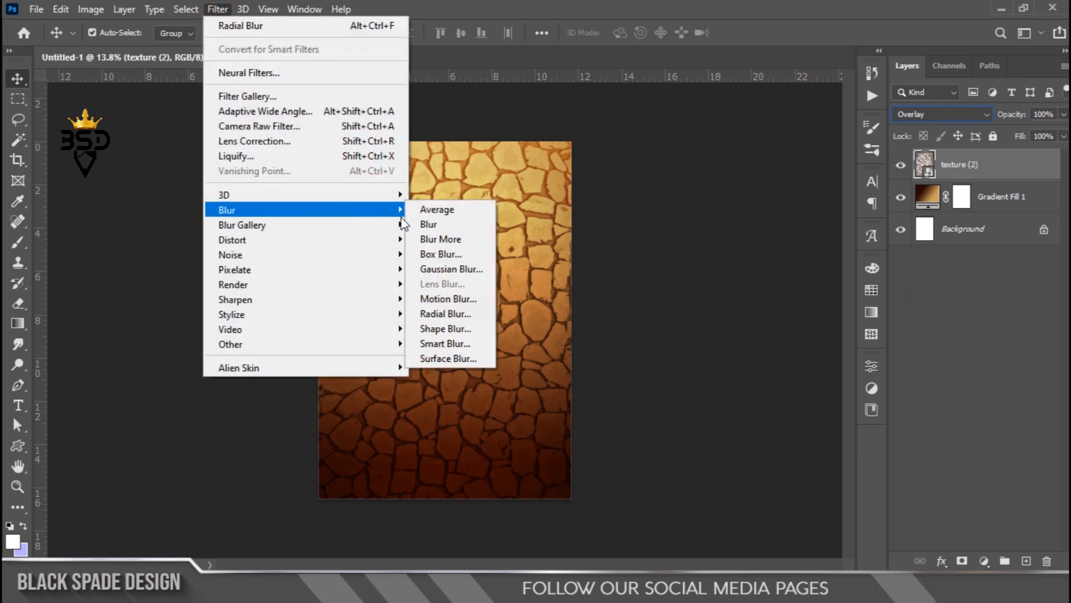
left_click(446, 313)
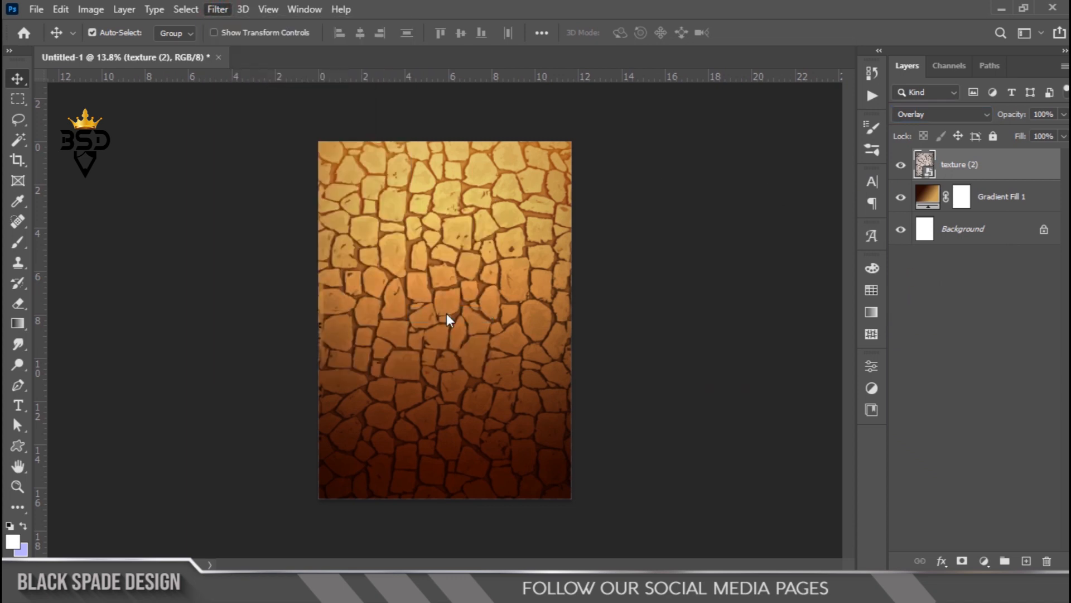
left_click(697, 210)
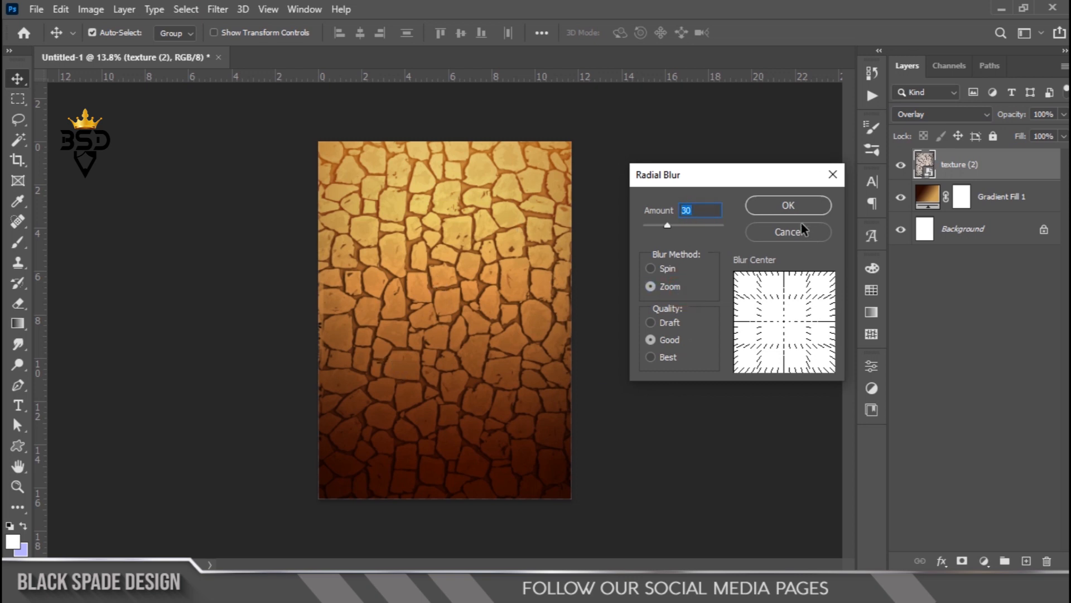
left_click(792, 205)
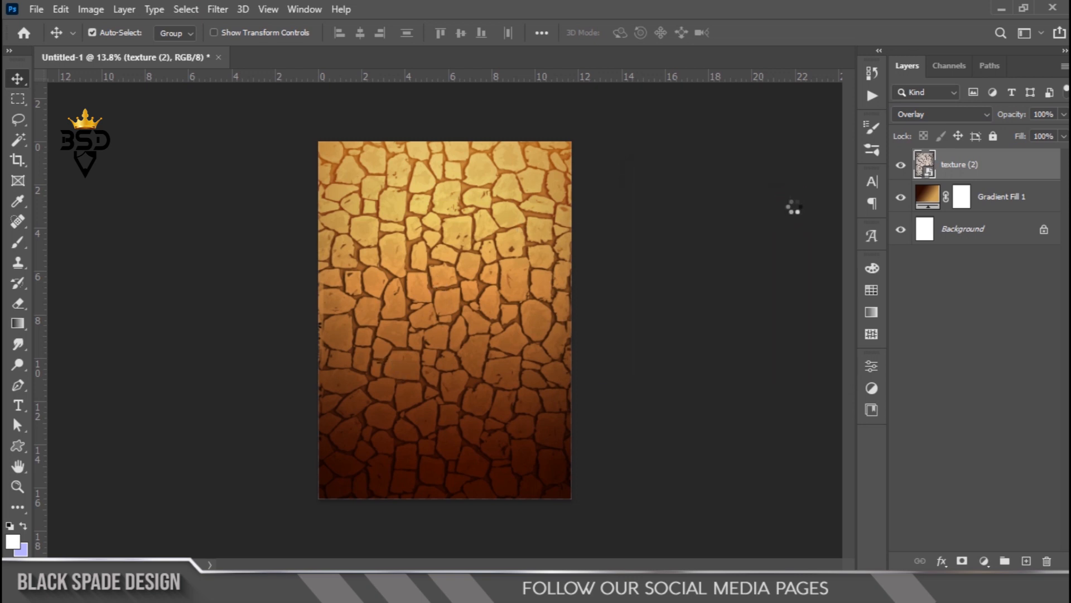
scroll(367, 293, "down", 1)
scroll(367, 293, "up", 2)
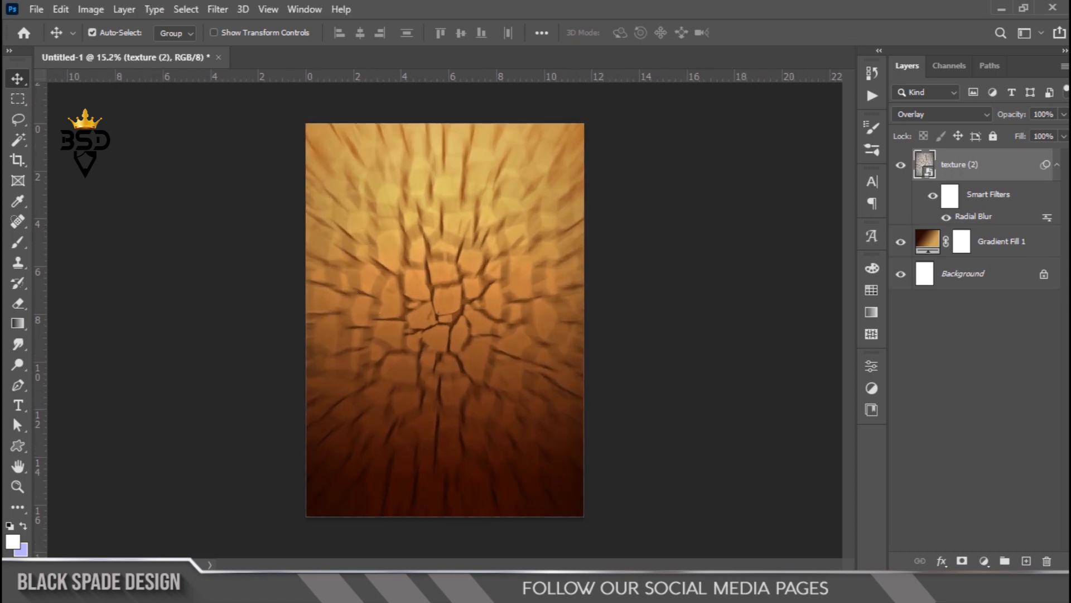
- Place the BG image from the SD folder above the stone texture and enlarge it slightly to cover the canvas
left_click(375, 585)
left_click(309, 203)
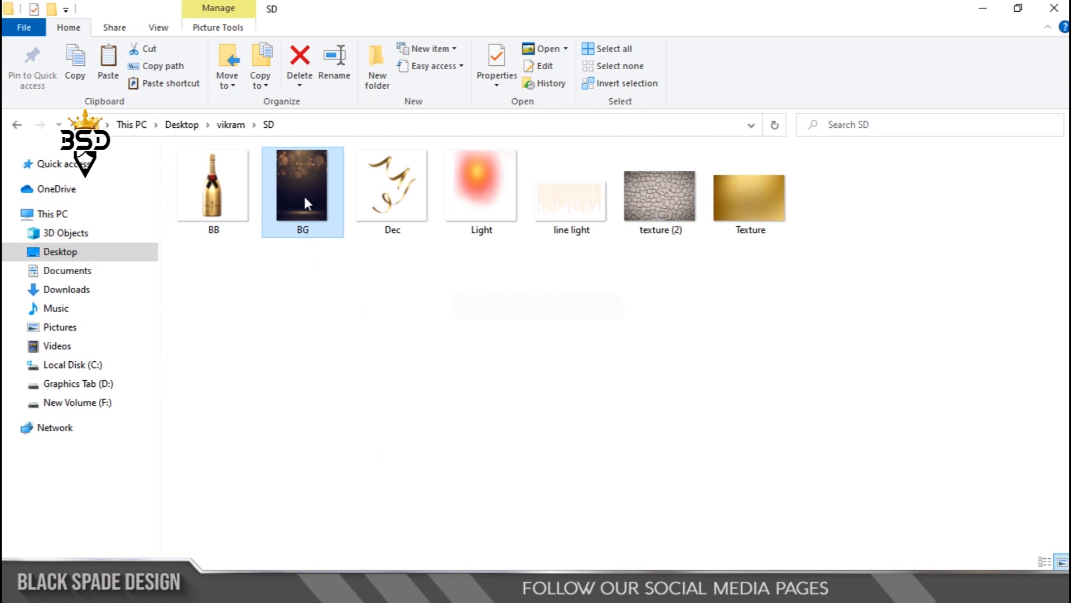
left_click_drag(304, 193, 456, 369)
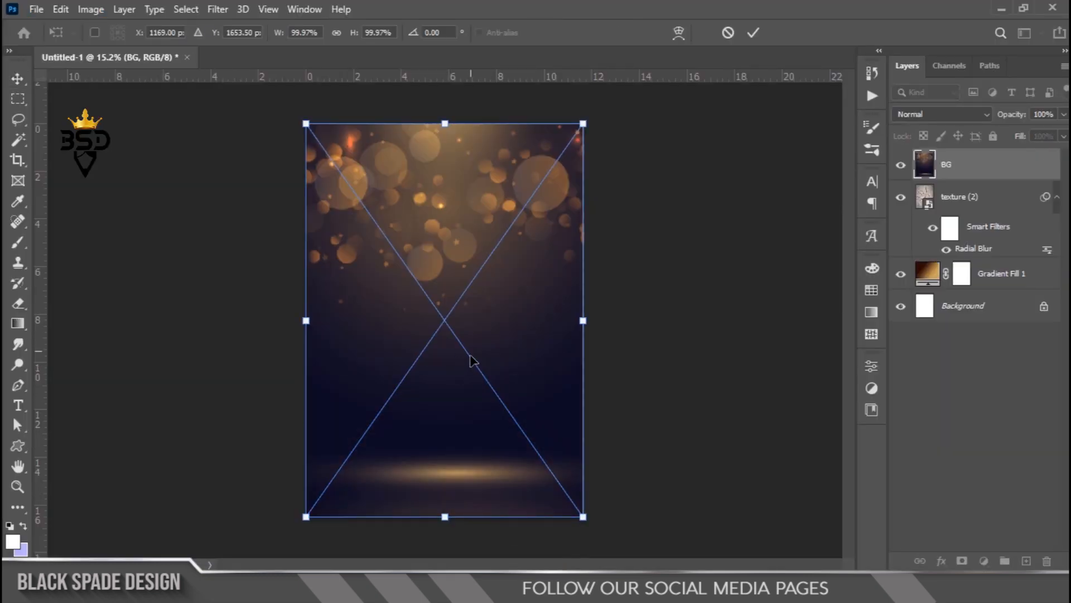
left_click_drag(580, 121, 587, 119)
key("Return")
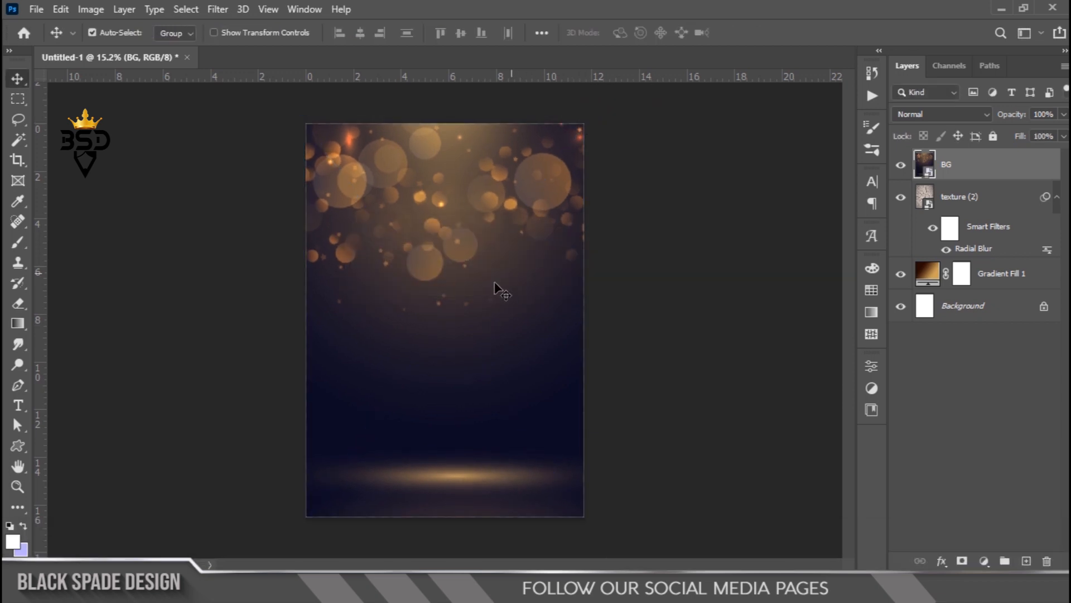
- Set the BG layer's blend mode to Linear Dodge (Add)
scroll(479, 296, "down", 1)
left_click(925, 113)
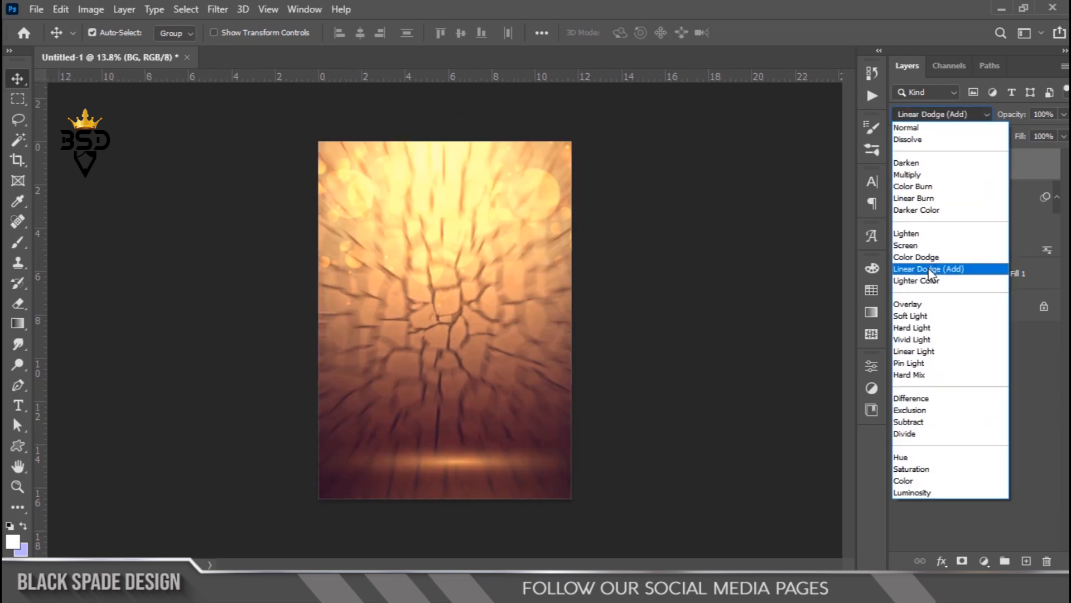
left_click(929, 269)
- Compare the poster with the BG layer hidden and shown, and examine the blended background up close
left_click(897, 165)
left_click(897, 165)
left_click(898, 165)
left_click(898, 166)
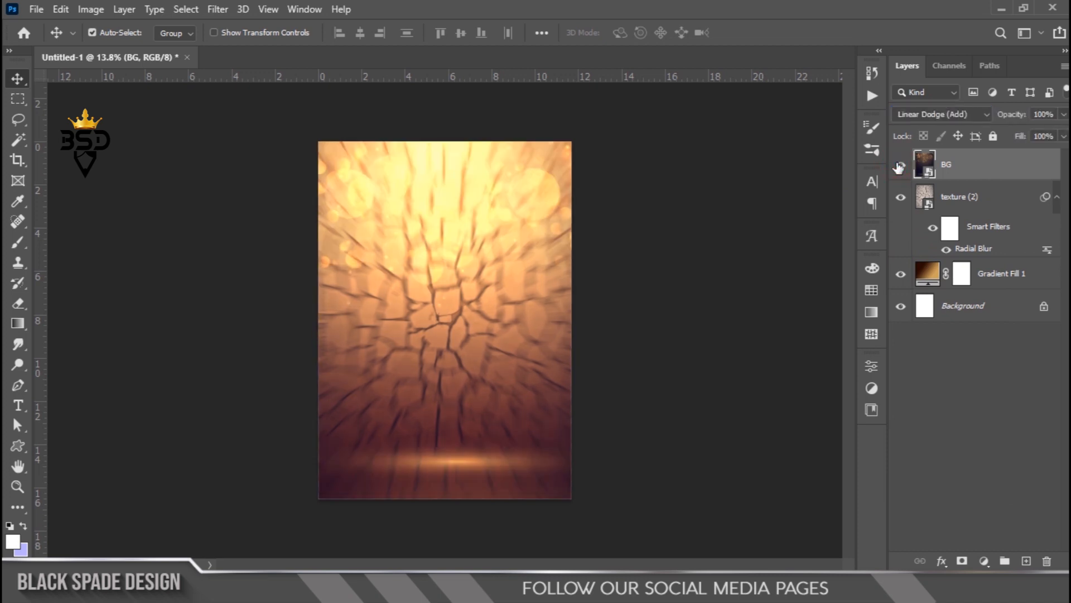
scroll(516, 315, "down", 2)
scroll(443, 373, "up", 4)
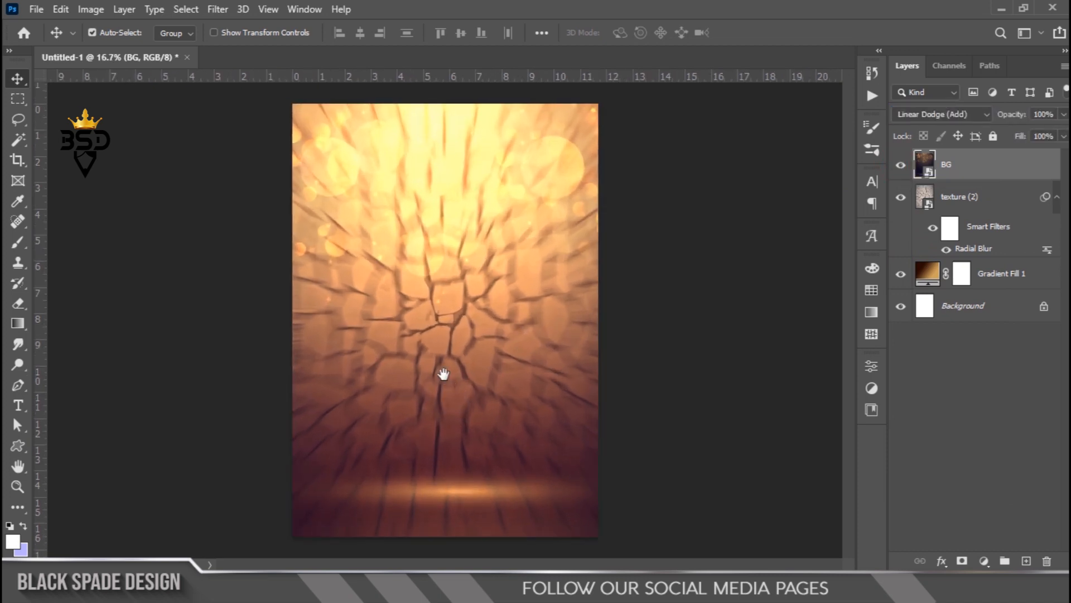
key("space")
scroll(440, 322, "down", 1)
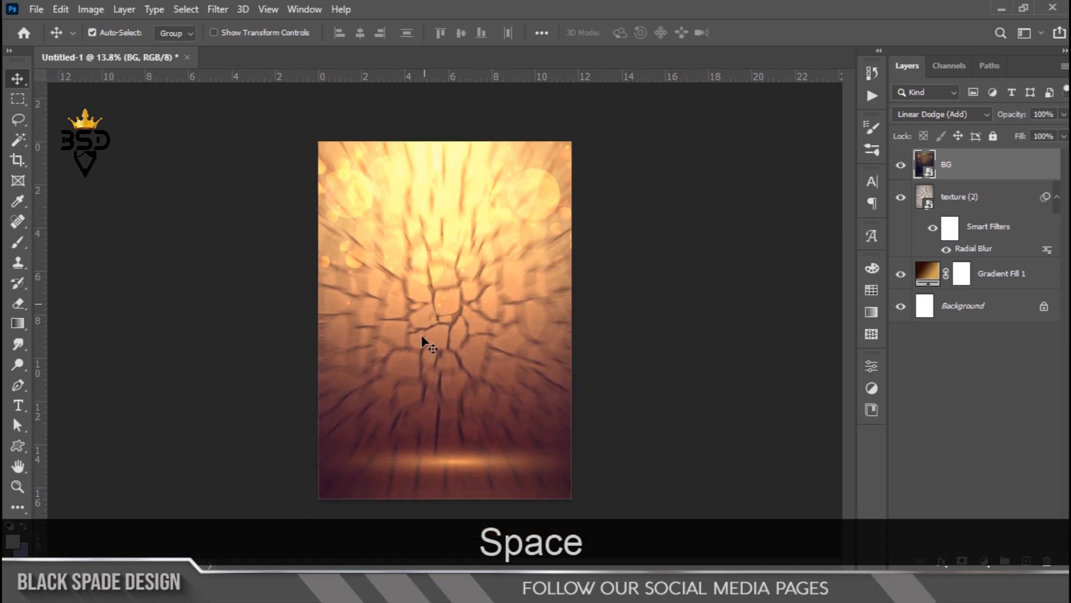
- Add a new layer above the stone texture and choose the Basics color-to-transparent preset for the Gradient tool
left_click(953, 205)
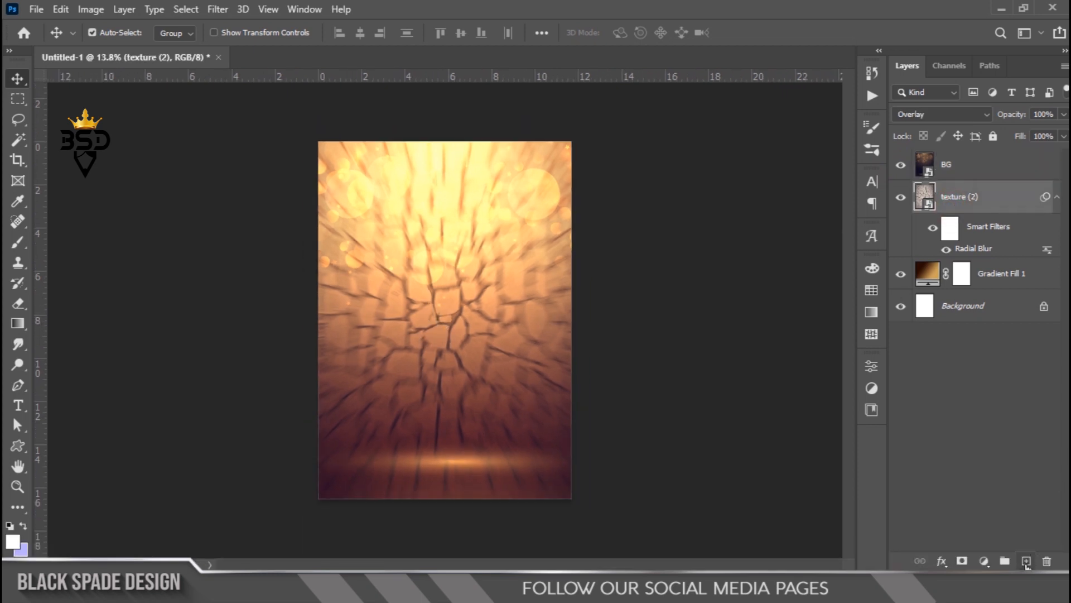
left_click(1027, 562)
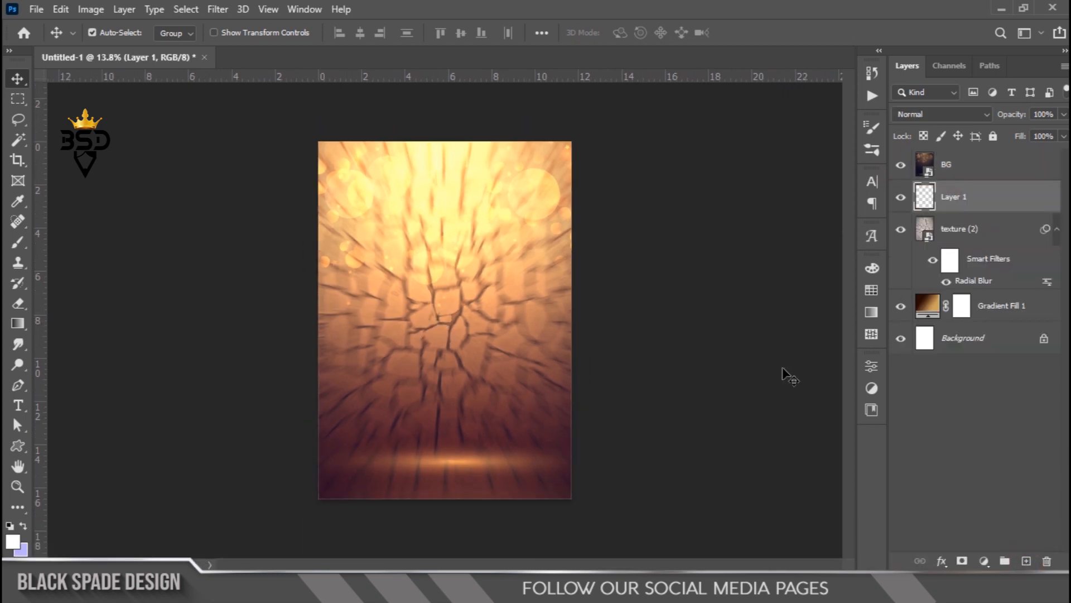
left_click(19, 324)
left_click(149, 33)
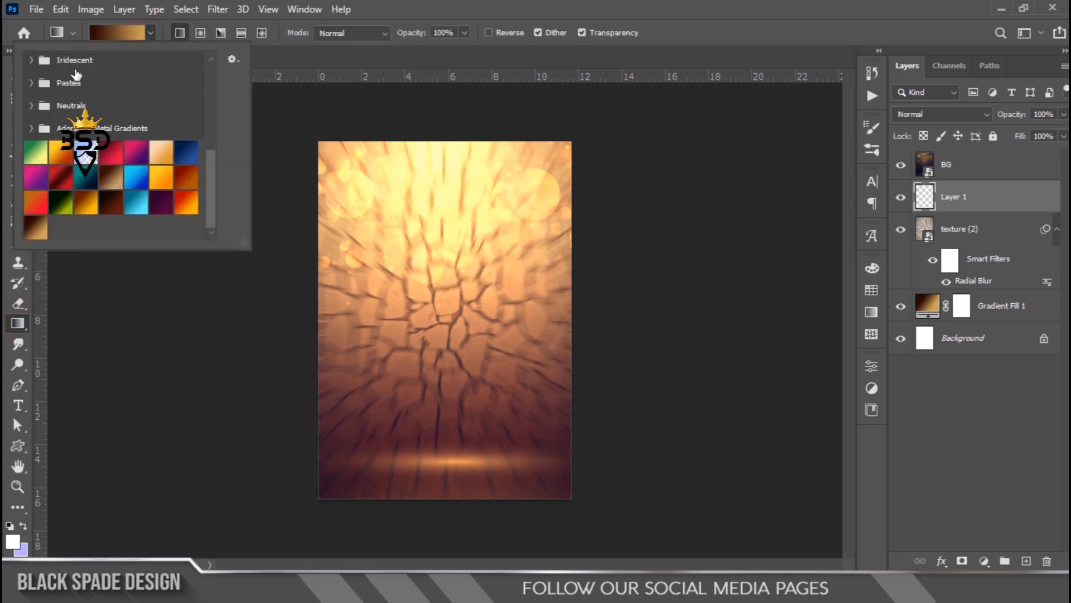
left_click(29, 63)
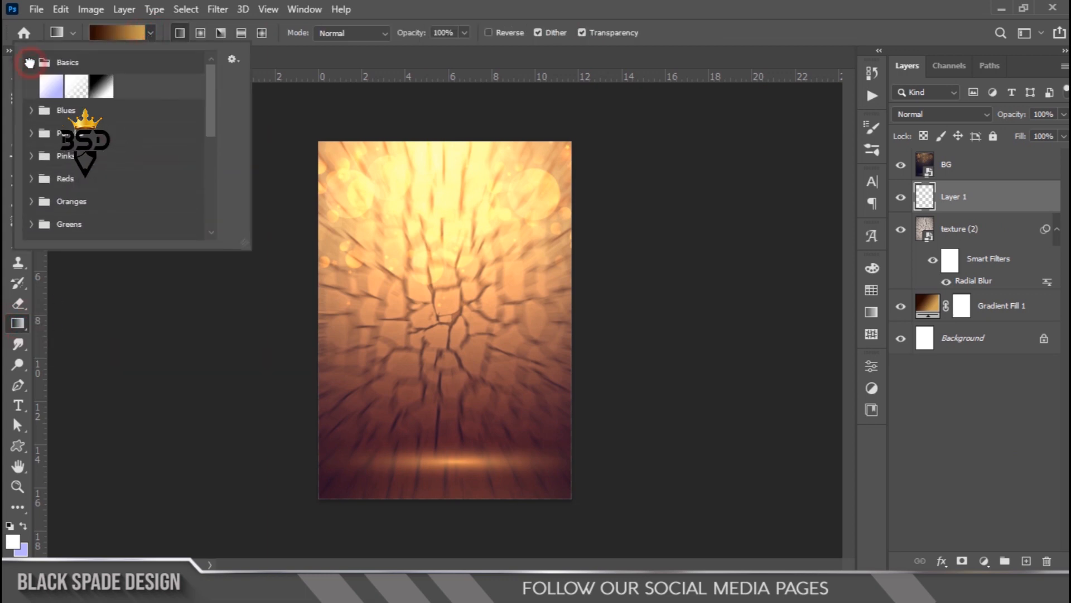
left_click(78, 85)
- Edit the gradient's starting color stop to black so it fades from black to transparent
left_click(124, 36)
left_click(723, 456)
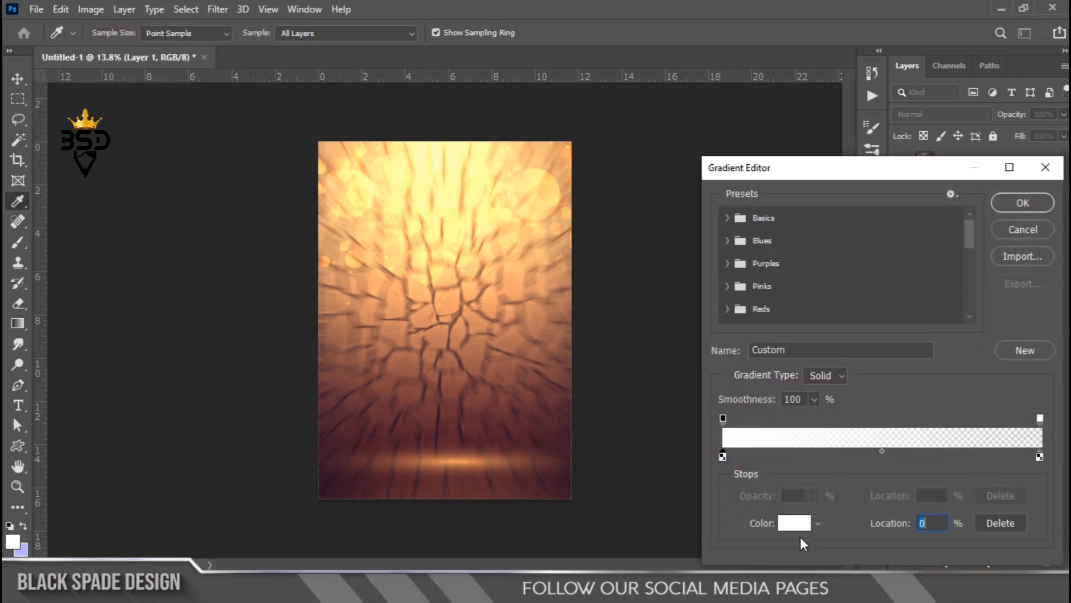
left_click(796, 526)
left_click_drag(732, 363, 655, 419)
left_click(1005, 212)
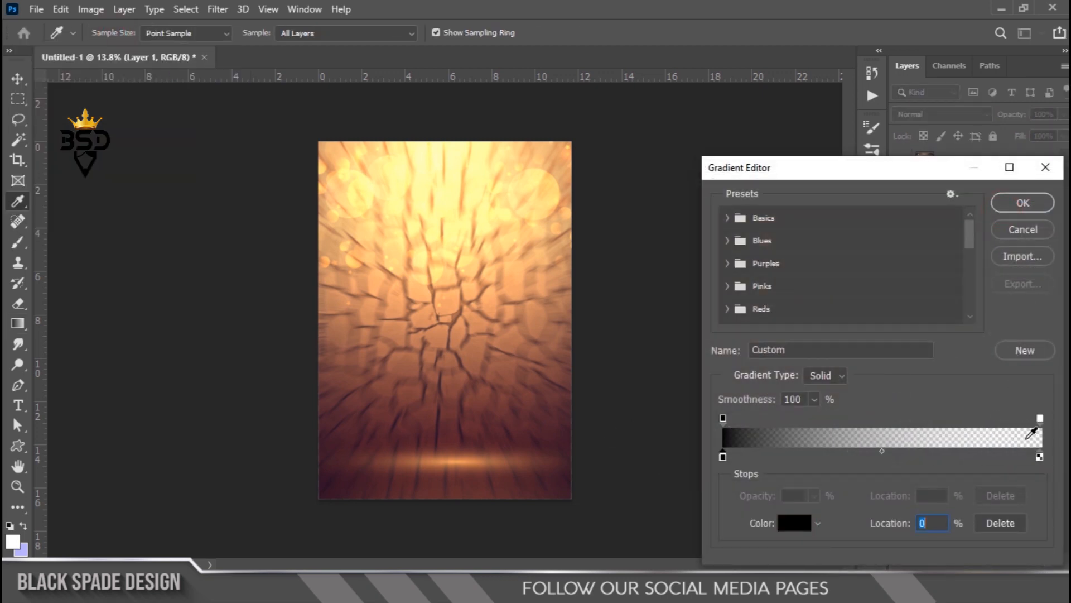
left_click(1039, 456)
left_click(1022, 203)
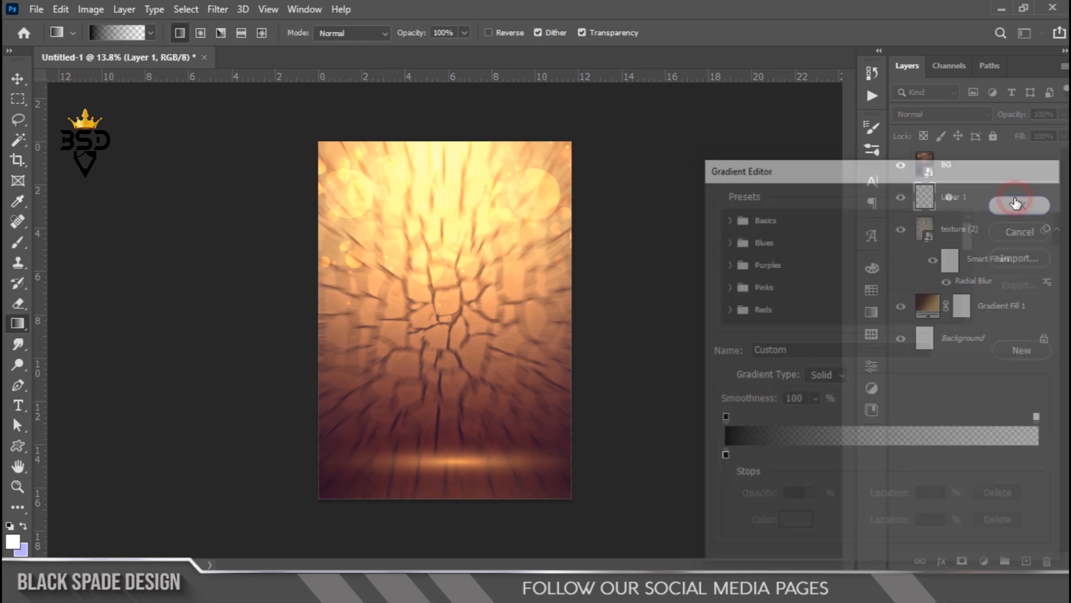
- Darken the lower part of the poster on the new layer with black-to-transparent gradients drawn upward from the bottom edge
left_click_drag(442, 535, 442, 285)
left_click_drag(442, 525, 445, 250)
scroll(430, 459, "down", 2)
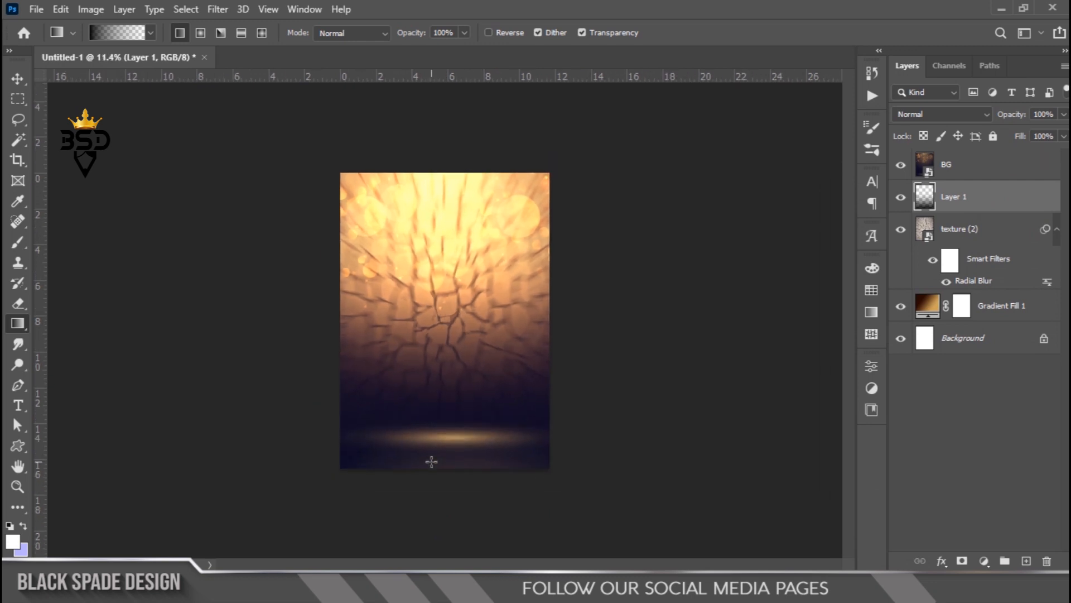
scroll(431, 461, "up", 3)
key("v")
scroll(434, 454, "up", 5)
key("space")
left_click_drag(446, 449, 464, 346)
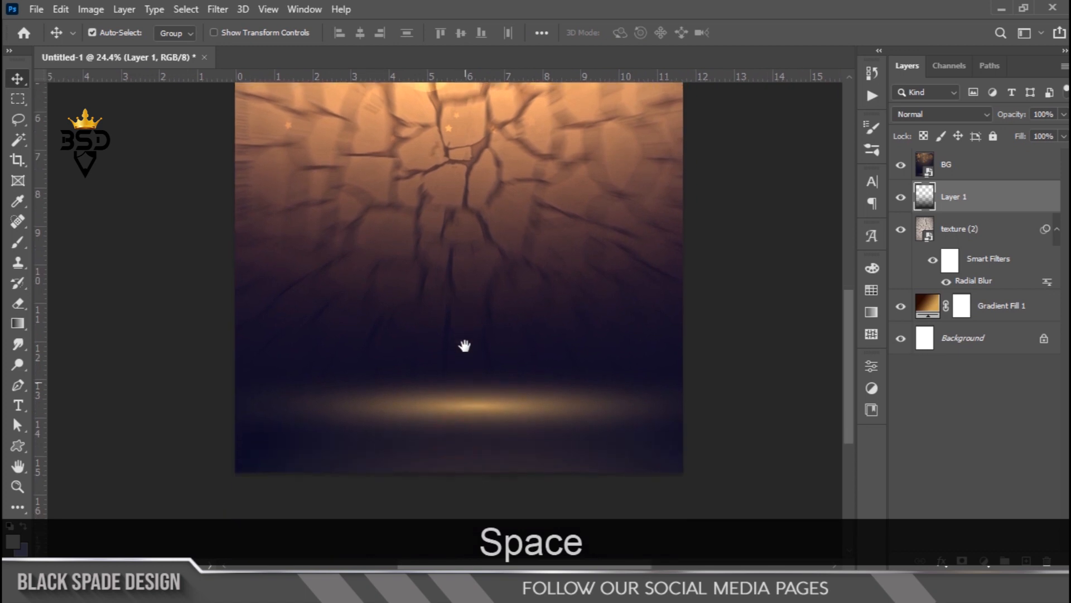
scroll(466, 349, "down", 4)
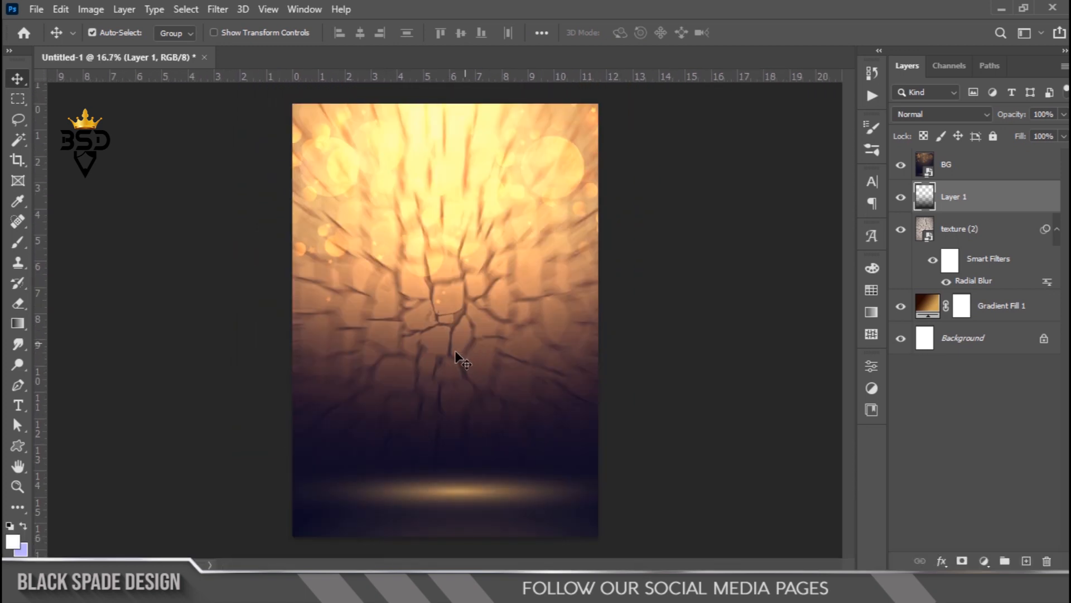
- Darken the BG layer with a Curves point at input 147, output 115, and collapse its smart filter list
left_click(945, 168)
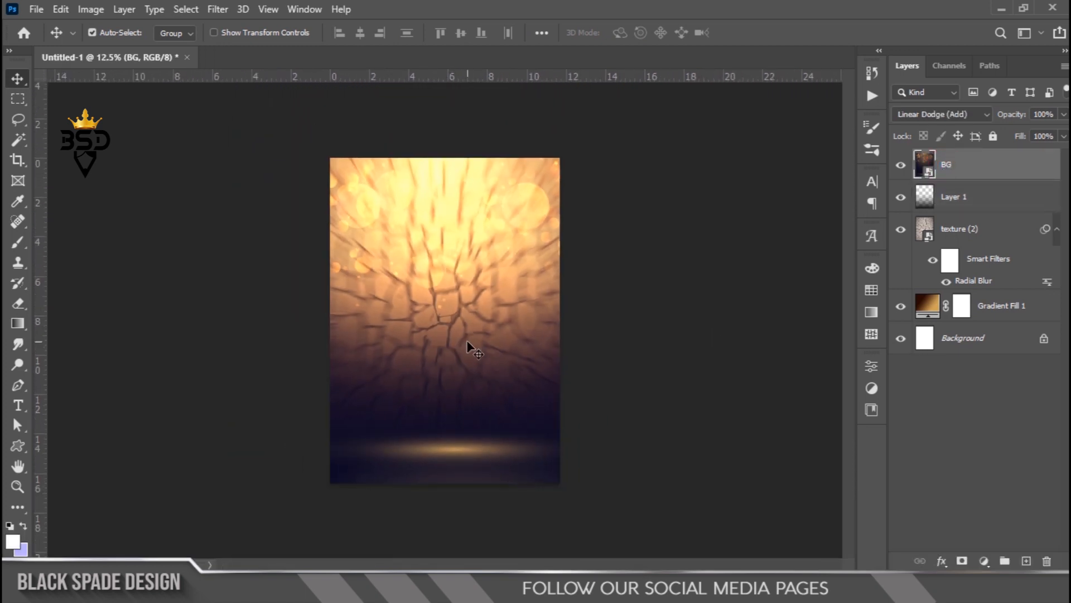
key("ctrl")
key("ctrl+m")
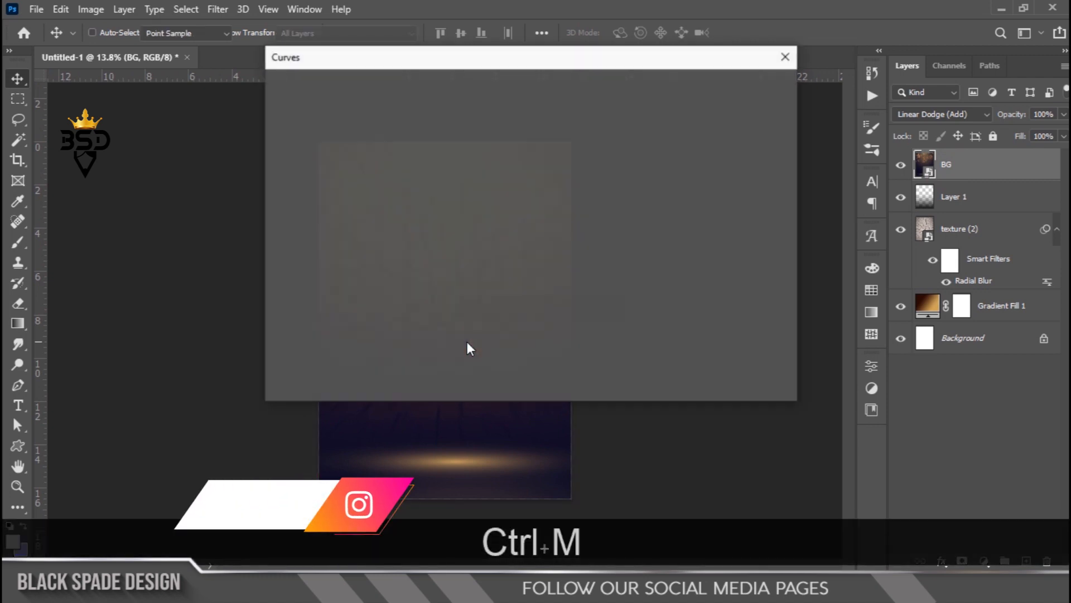
left_click(397, 61)
left_click_drag(397, 61, 706, 171)
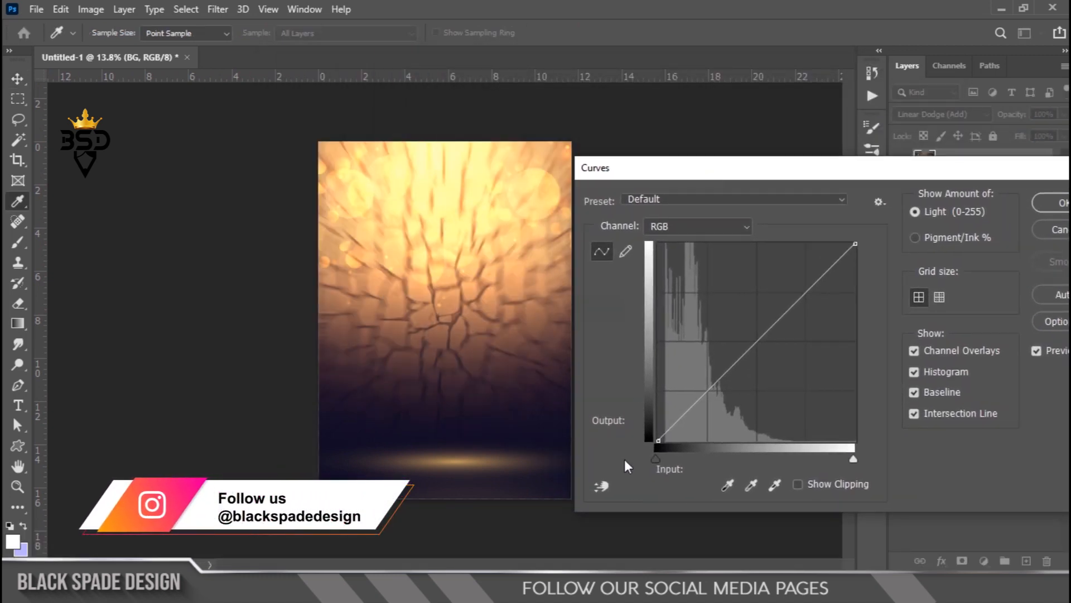
left_click_drag(755, 344, 772, 352)
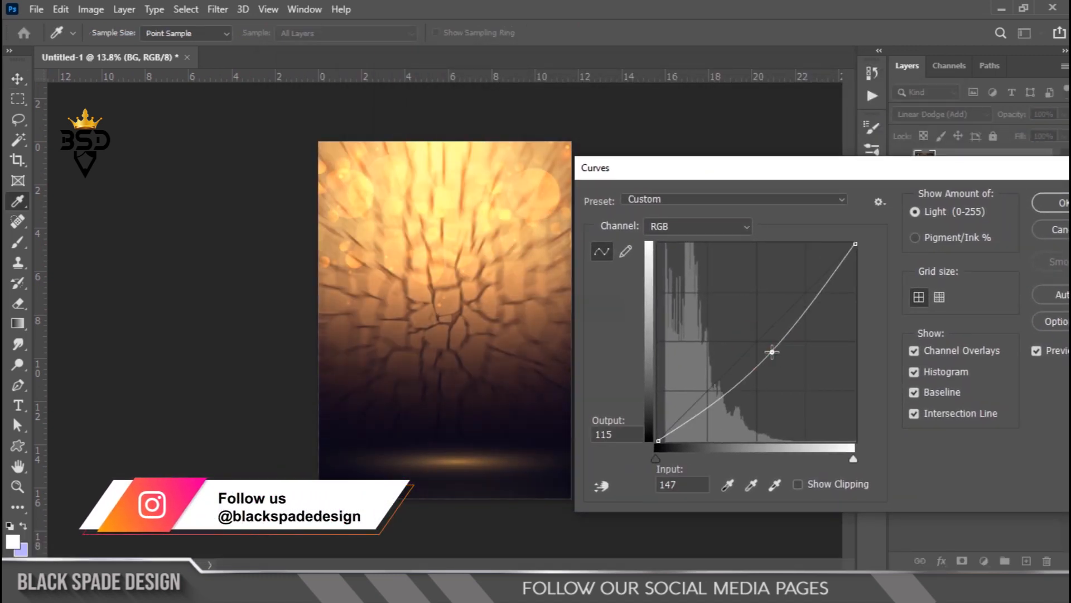
left_click(1037, 207)
left_click(1057, 164)
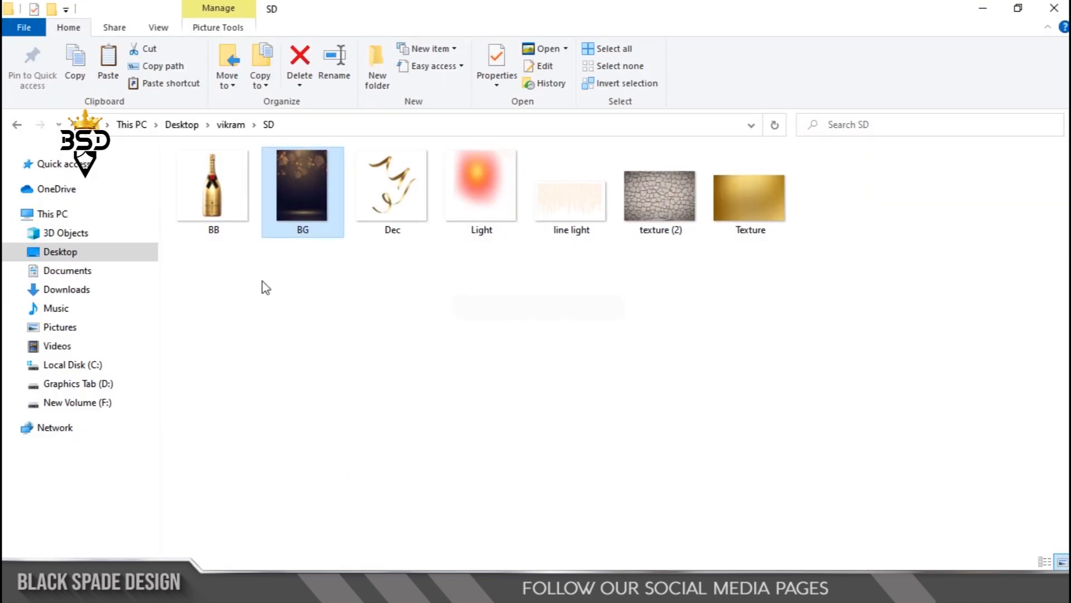
- Place the BB bottle image from the SD folder, scale it to 193%, and move it down to Y 1924 px onto the floor glow
left_click(213, 190)
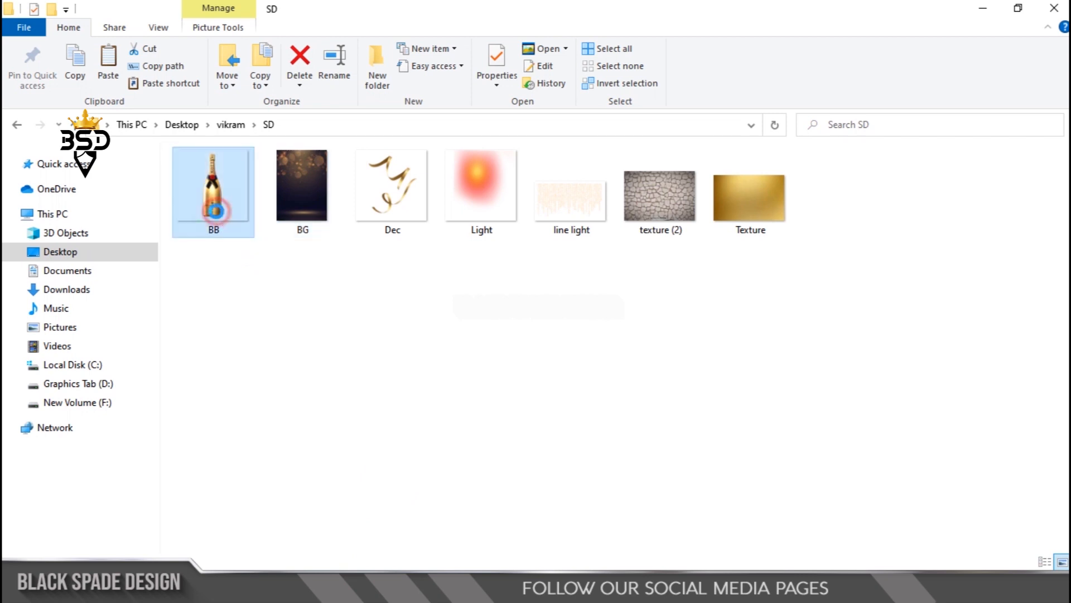
left_click_drag(214, 193, 503, 527)
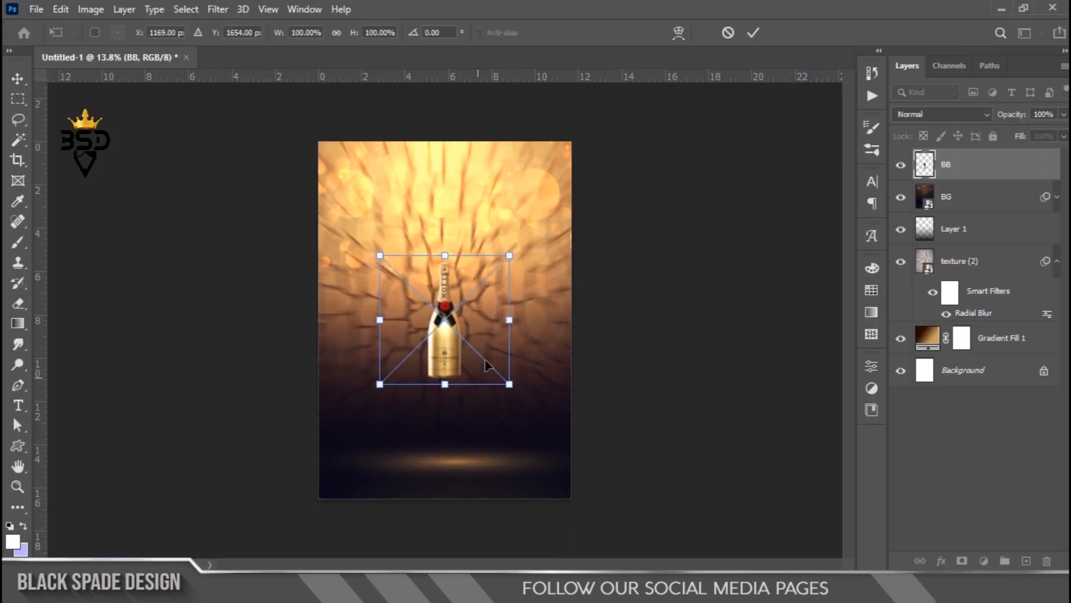
left_click_drag(512, 258, 569, 195)
scroll(434, 410, "up", 3)
left_click_drag(447, 396, 447, 438)
left_click(447, 438)
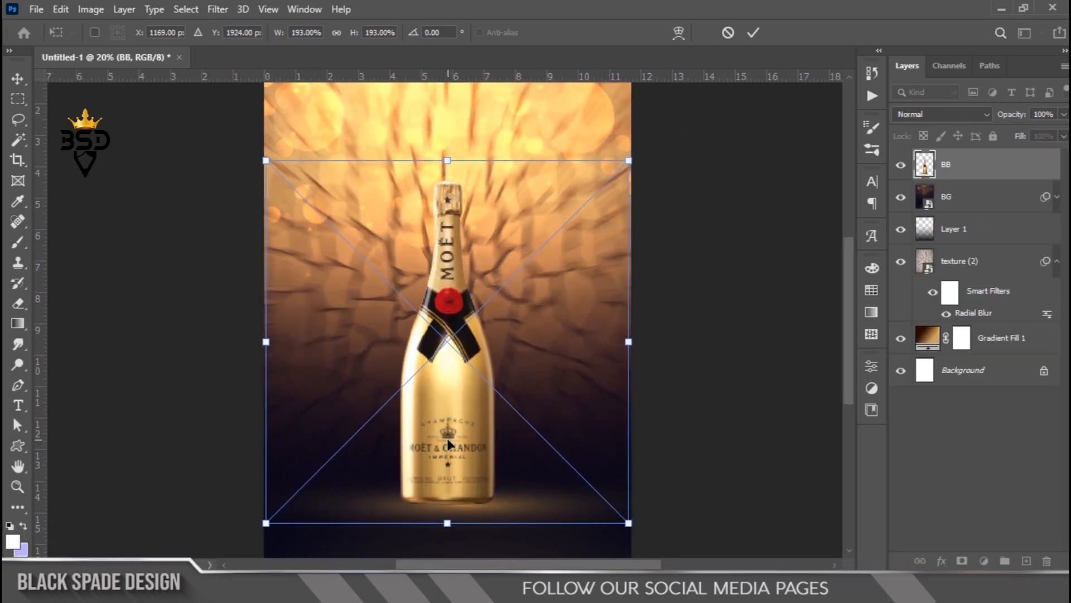
key("Return")
scroll(448, 444, "up", 3)
key("space")
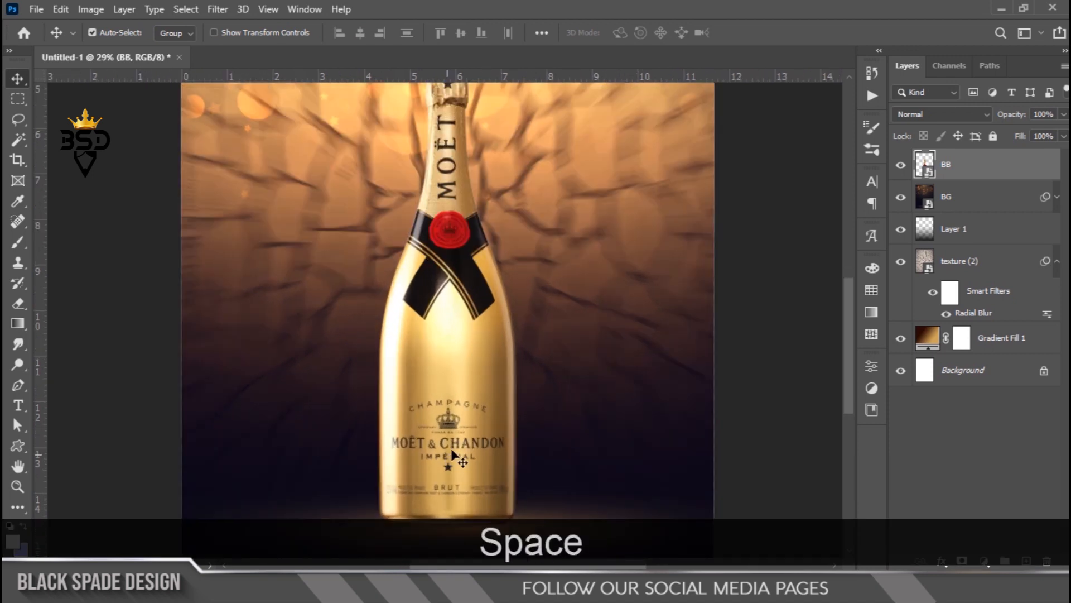
left_click_drag(456, 442, 474, 226)
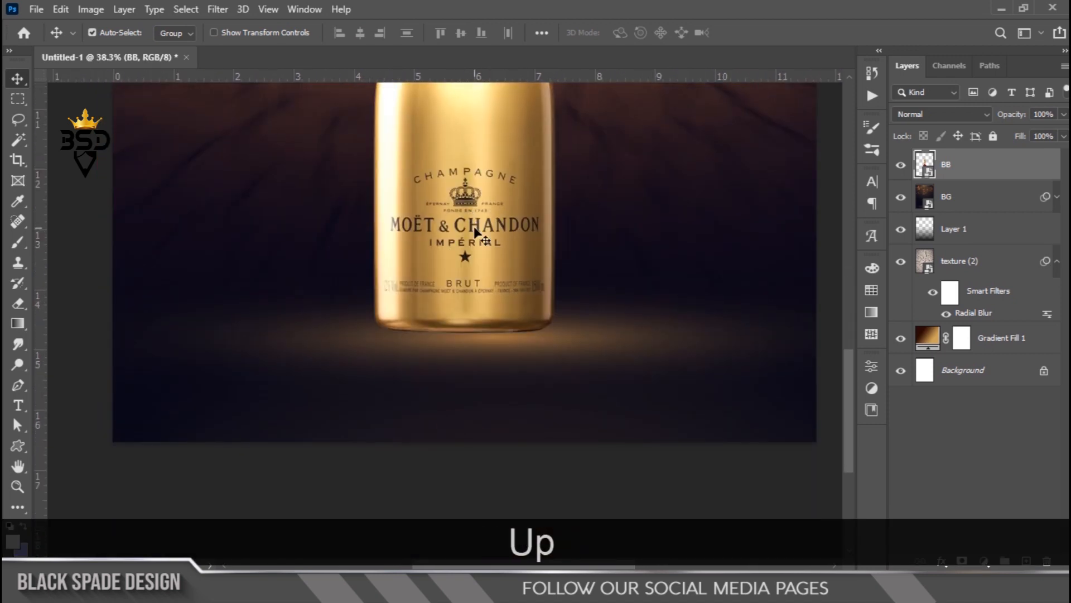
- Enlarge the BB bottle slightly and nudge it upward so its base sits on the floor glow
scroll(473, 226, "down", 3)
scroll(458, 443, "up", 1)
key("space")
scroll(460, 445, "down", 2)
key("ctrl+t")
left_click_drag(583, 210, 598, 196)
left_click_drag(459, 364, 457, 356)
key("Return")
scroll(455, 448, "up", 8)
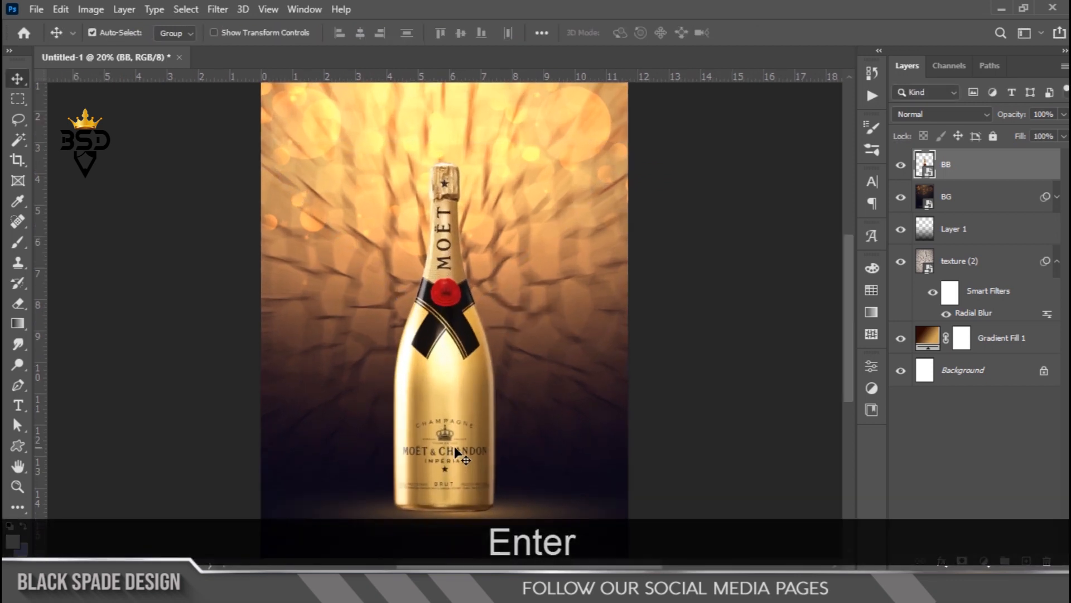
- Apply Curves to the BB bottle layer, moving the black point to about input 28 with output 0 to deepen its shadows
key("space")
left_click_drag(455, 447, 470, 325)
scroll(470, 328, "down", 5)
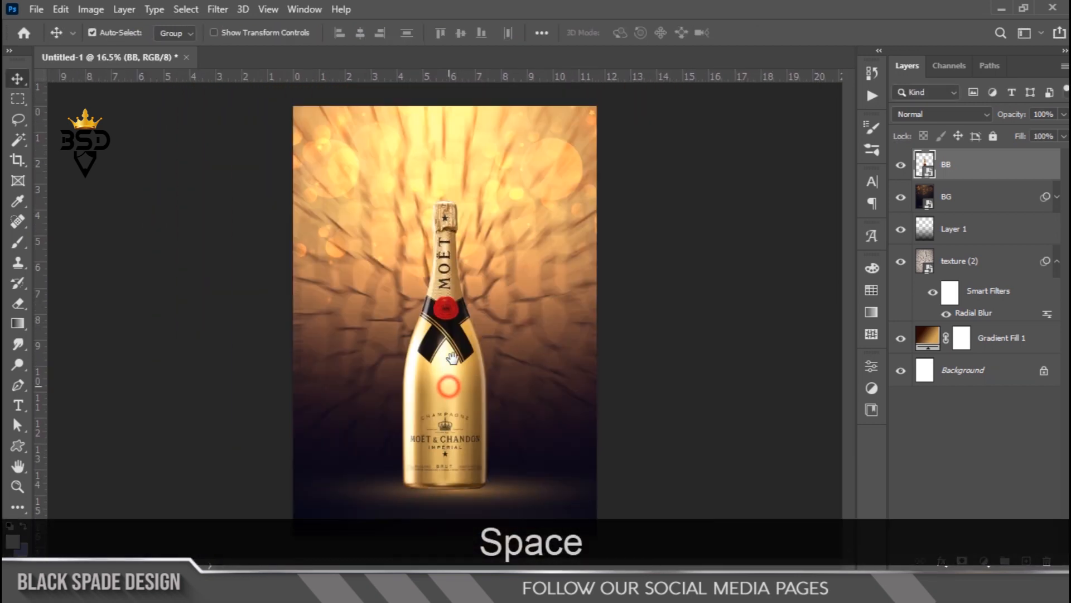
scroll(461, 356, "down", 1)
scroll(461, 356, "up", 1)
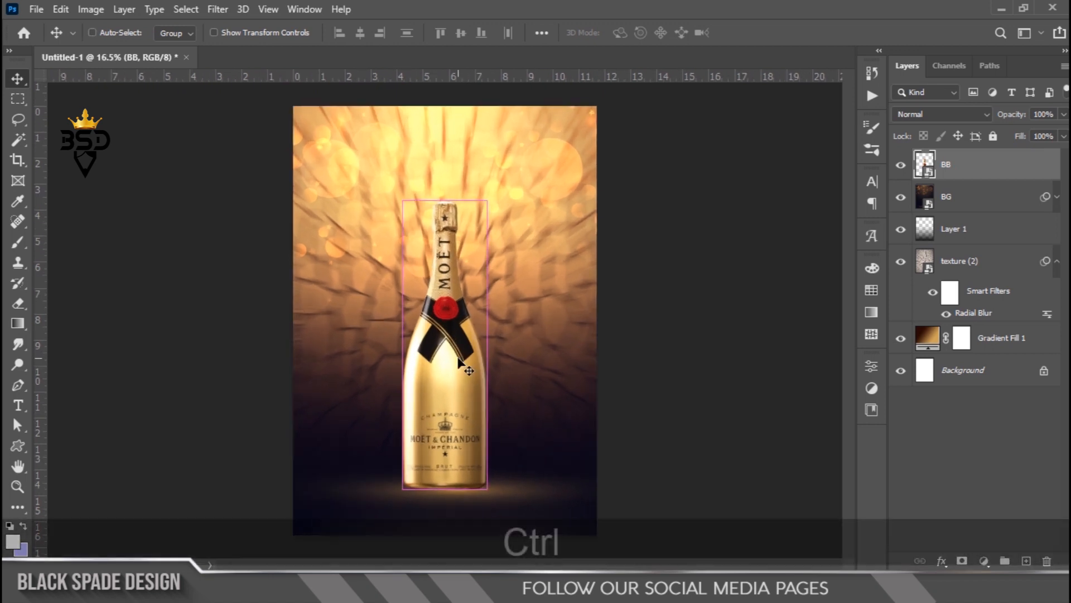
key("ctrl+m")
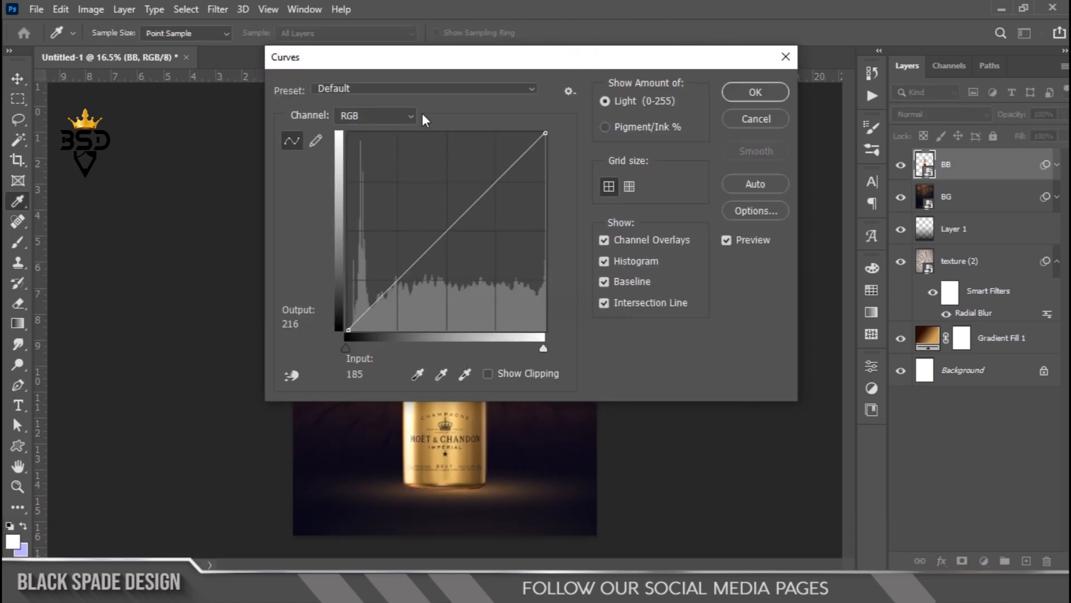
left_click_drag(355, 62, 541, 103)
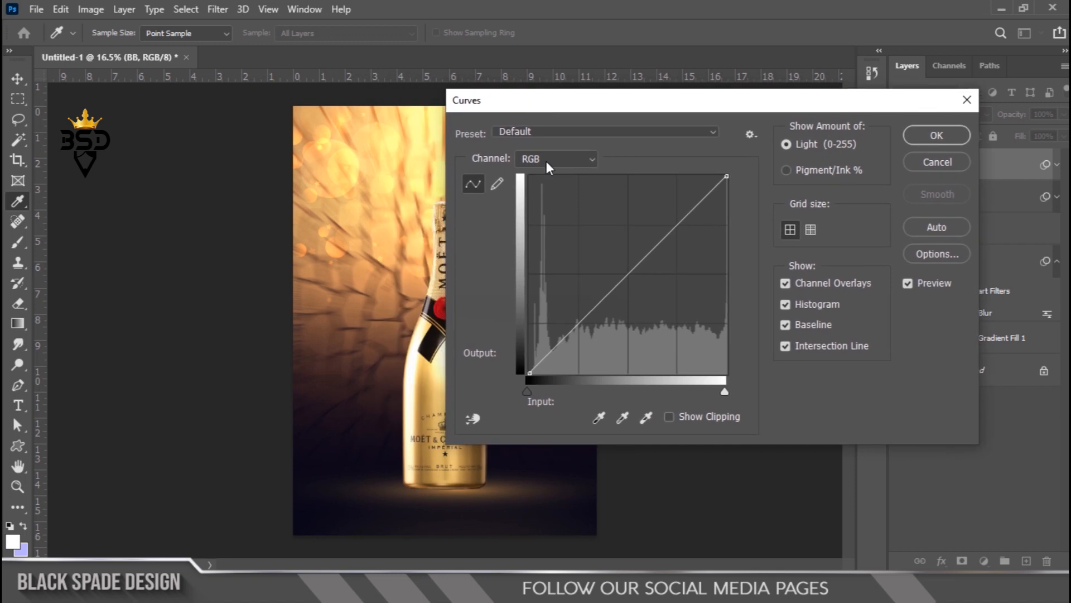
left_click_drag(527, 391, 547, 394)
left_click_drag(546, 109, 636, 121)
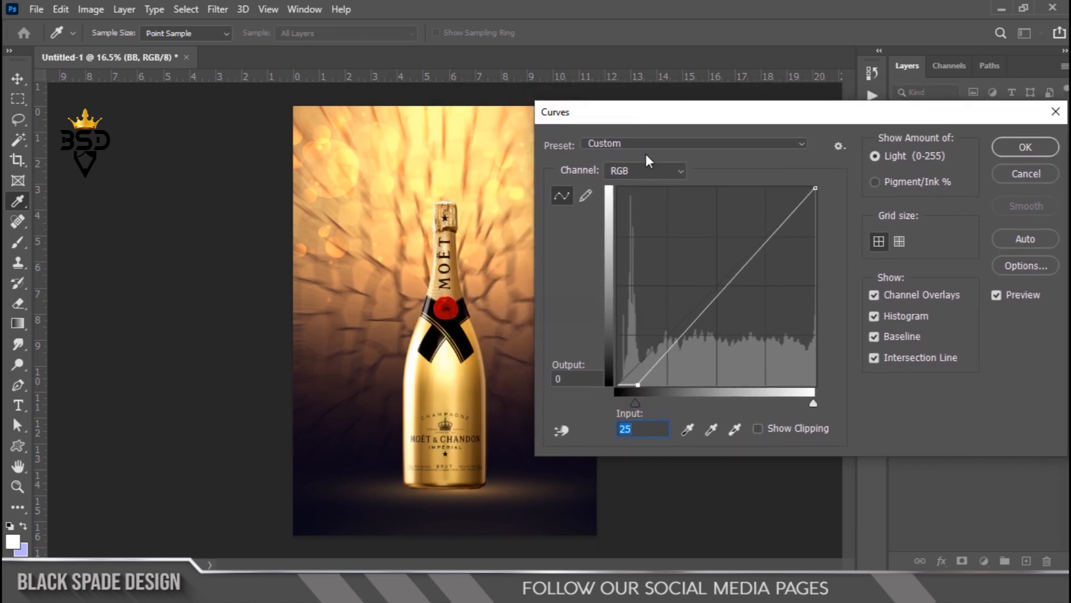
left_click_drag(636, 403, 638, 403)
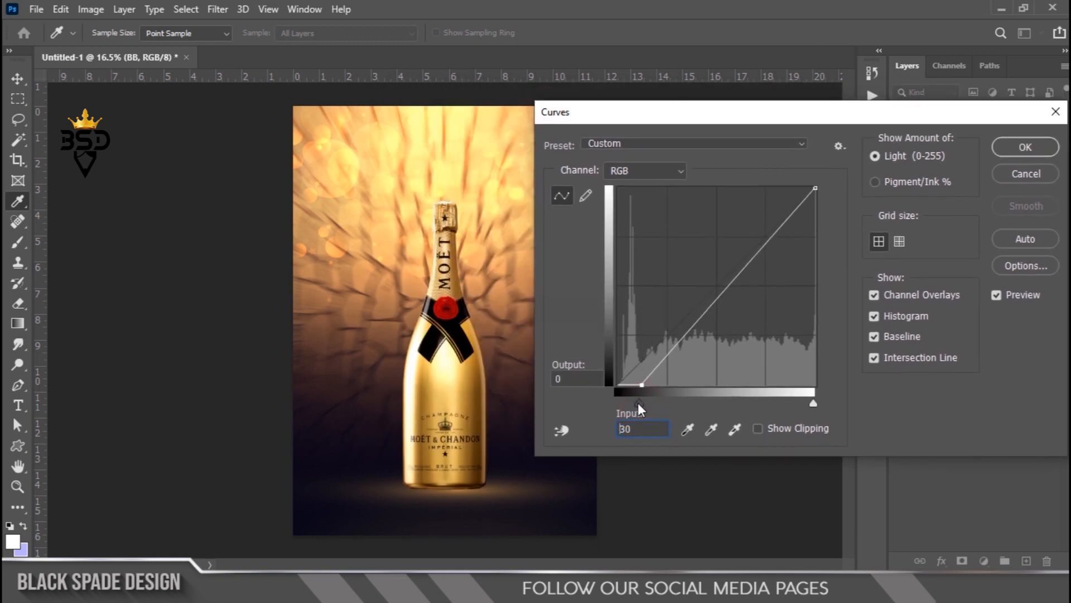
left_click(1011, 148)
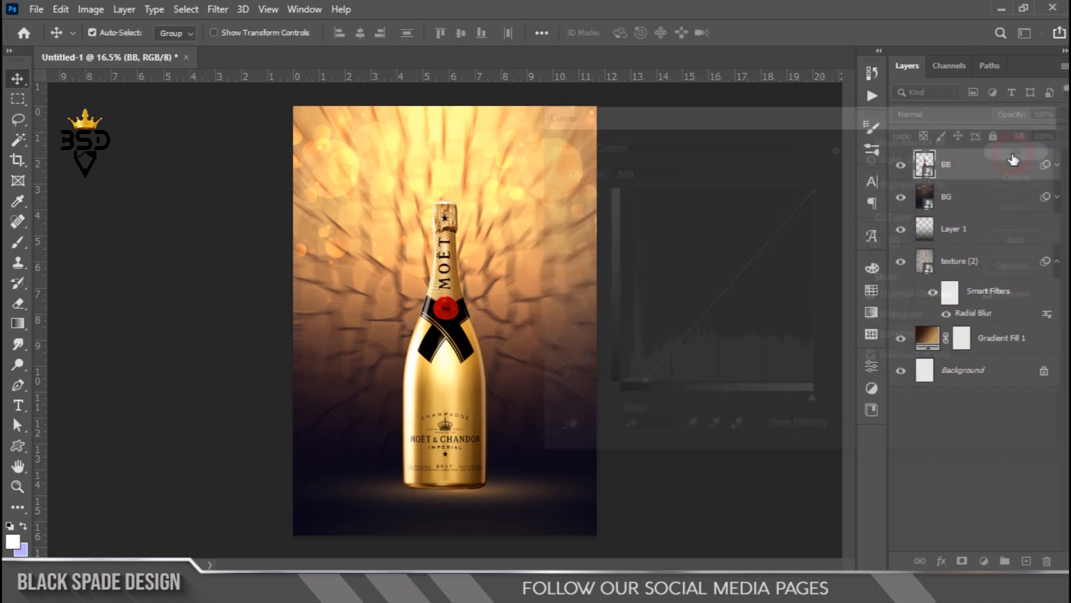
- Examine the bottle's contrast against the background, both up close and in the whole poster
scroll(449, 355, "up", 3)
scroll(450, 355, "up", 1)
left_click_drag(449, 354, 475, 397)
scroll(481, 422, "down", 3)
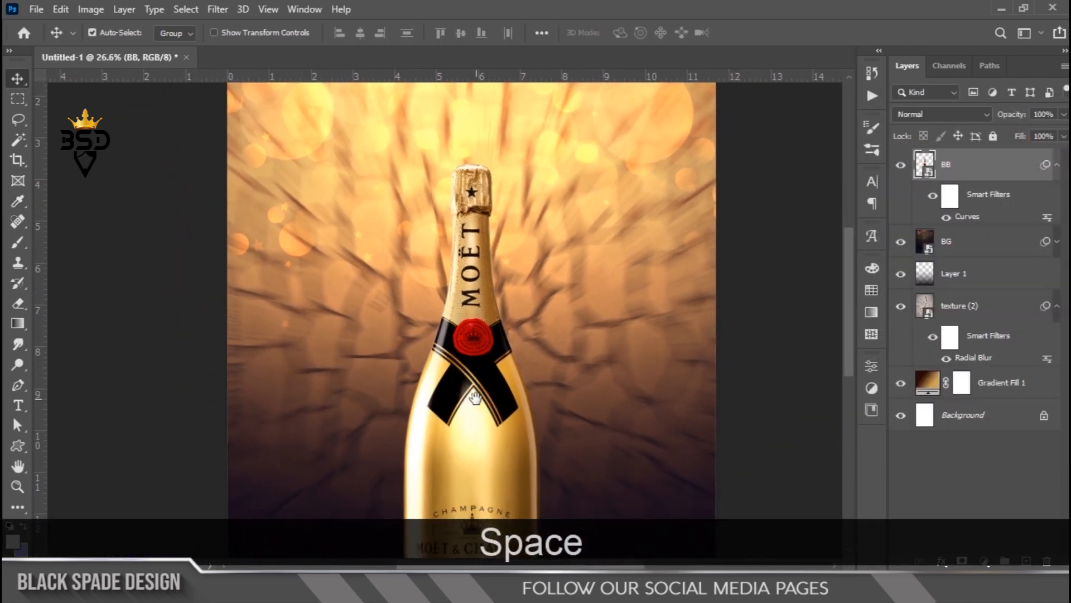
scroll(481, 390, "down", 1)
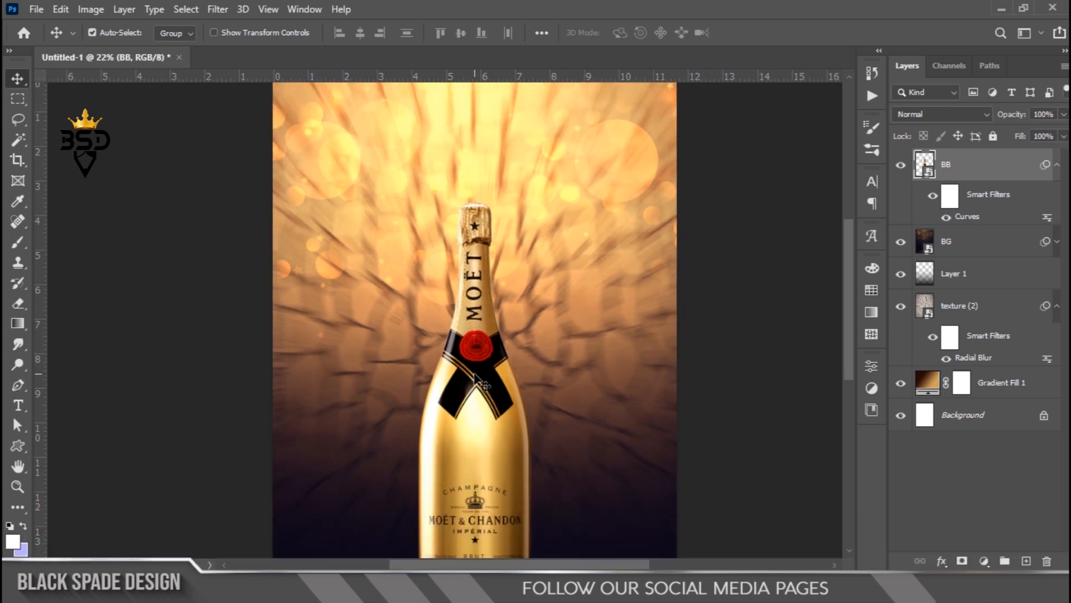
scroll(475, 373, "down", 1)
key("v")
scroll(440, 364, "down", 1)
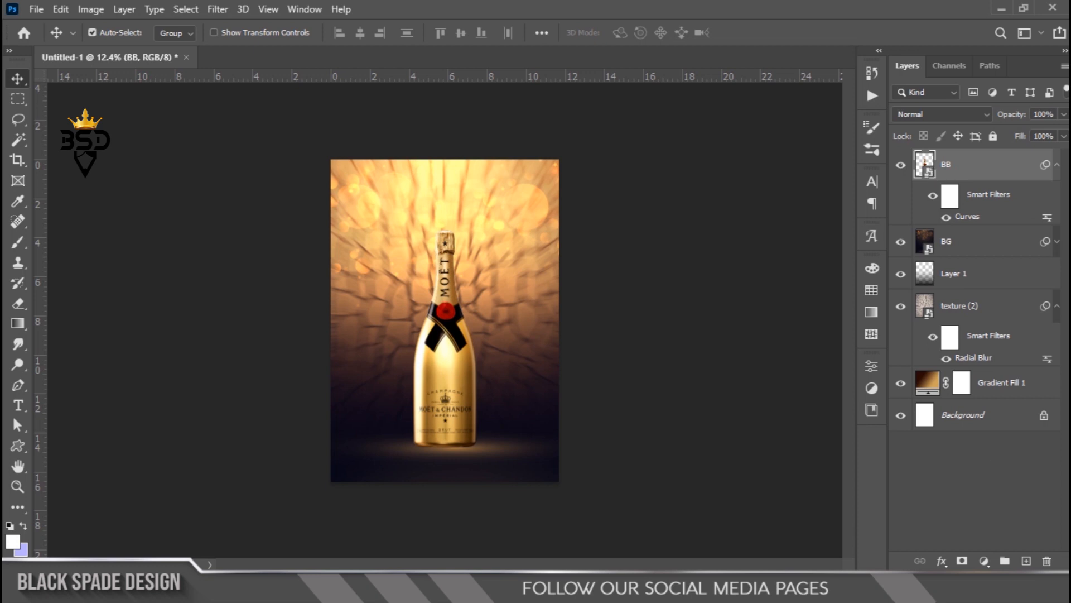
- Add an Inner Glow to the BB layer in Screen mode at 35% opacity and 13 px size, with gold sampled from the bottle
left_click(943, 562)
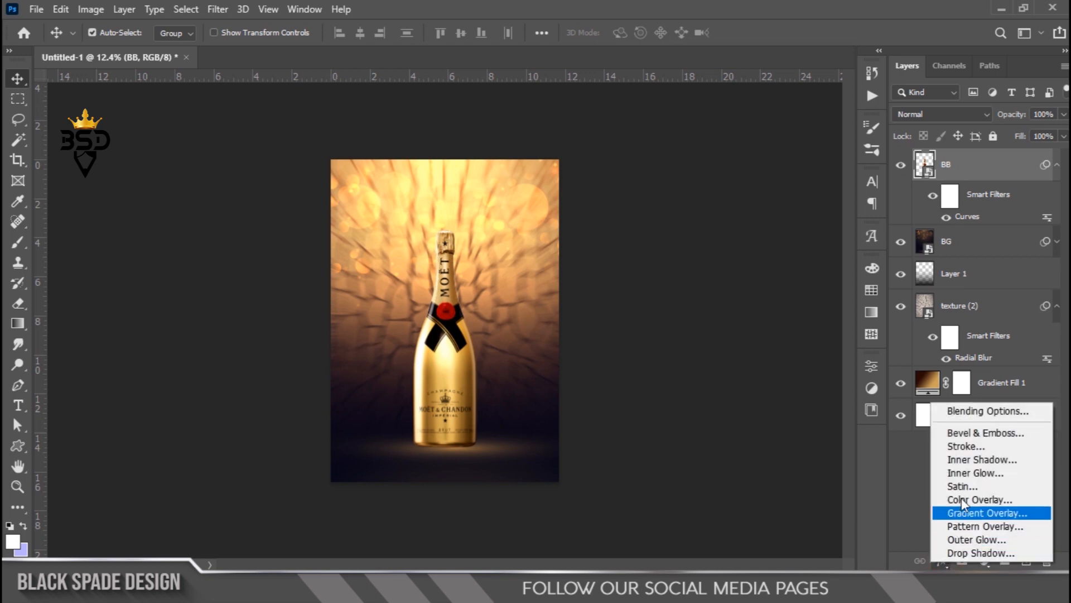
left_click(969, 472)
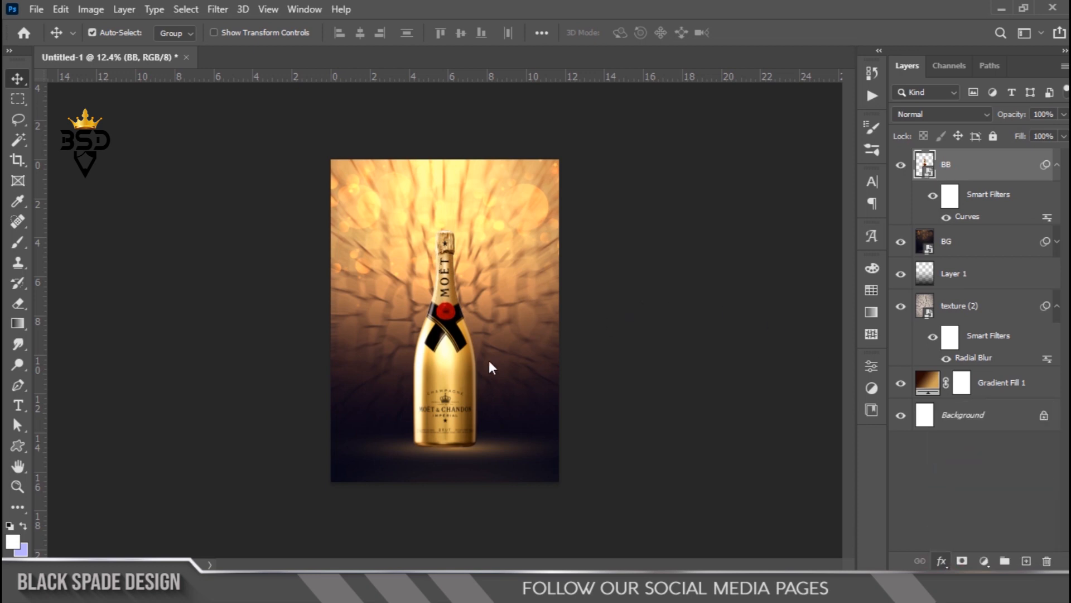
left_click_drag(572, 159, 682, 172)
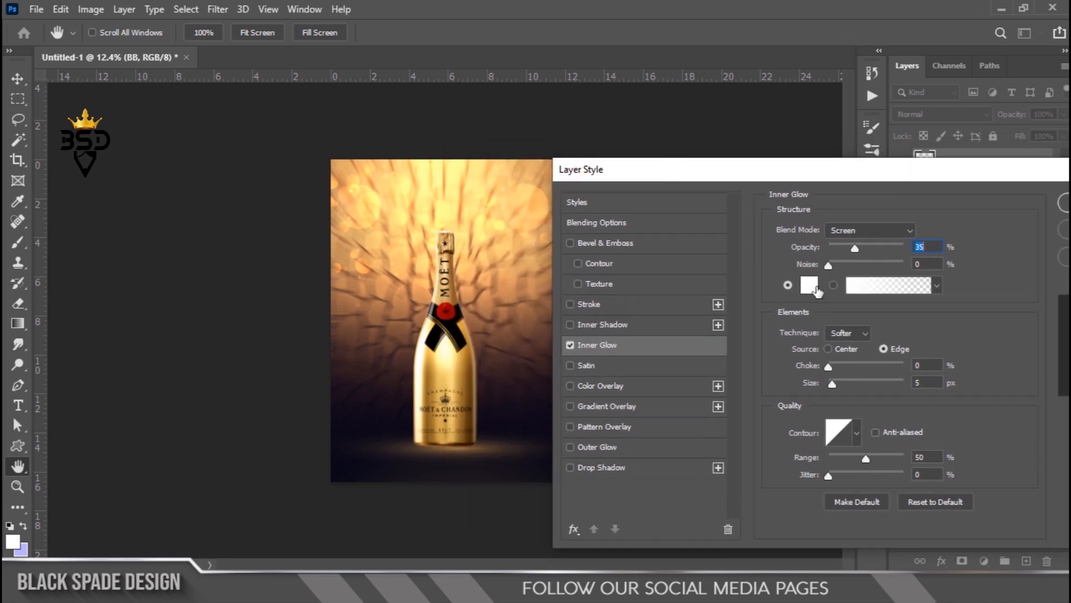
left_click(810, 286)
left_click(468, 351)
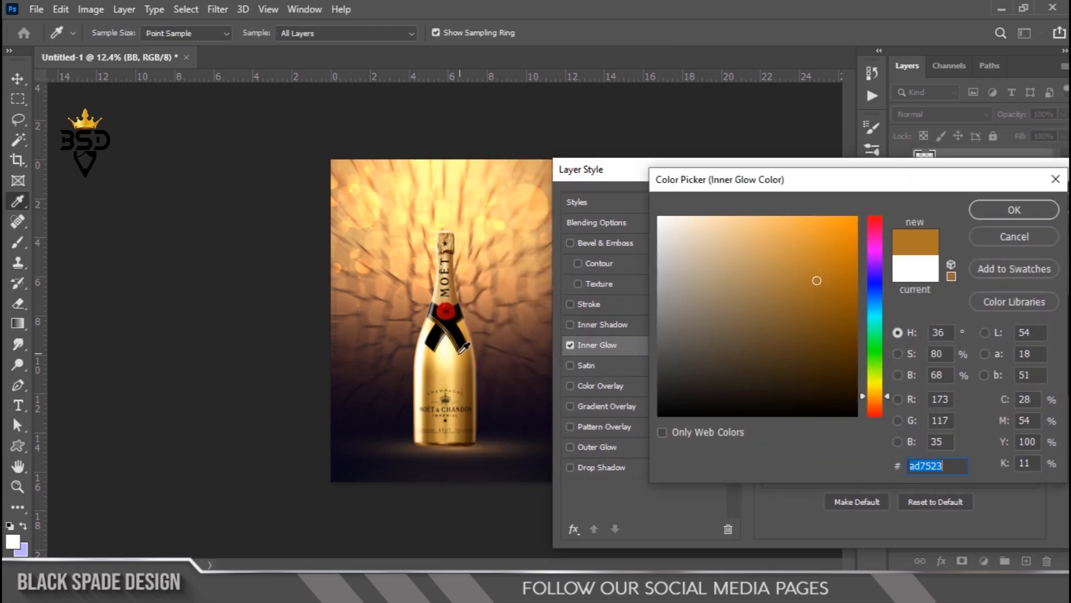
left_click(459, 359)
left_click(1014, 209)
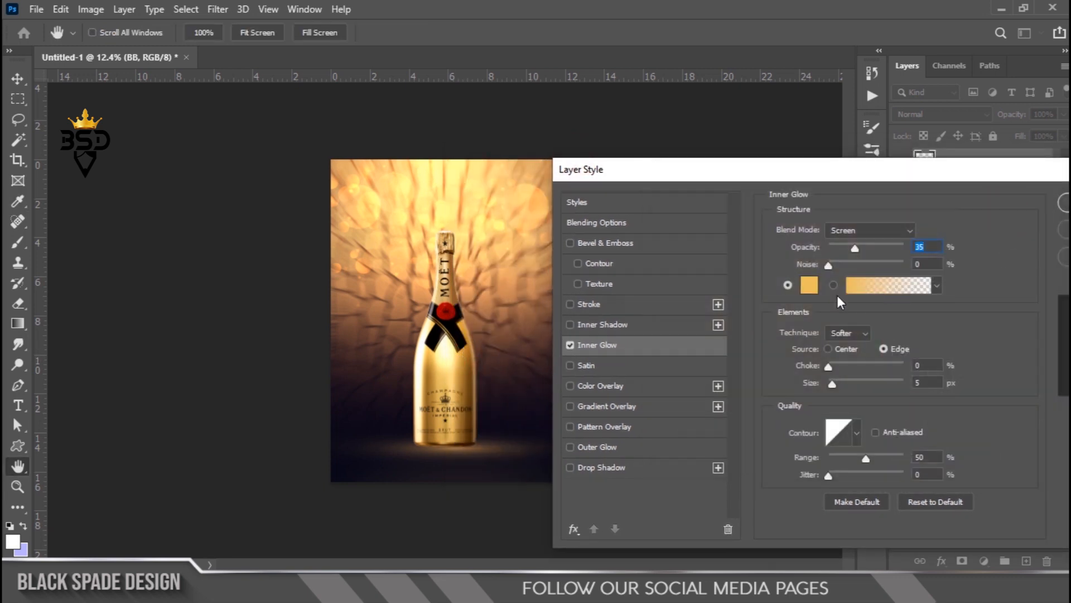
left_click_drag(841, 385, 837, 385)
left_click(1063, 202)
- Edit the BB layer's Inner Glow to Overlay blend mode with a size of 29 px and a higher opacity
scroll(455, 247, "up", 9)
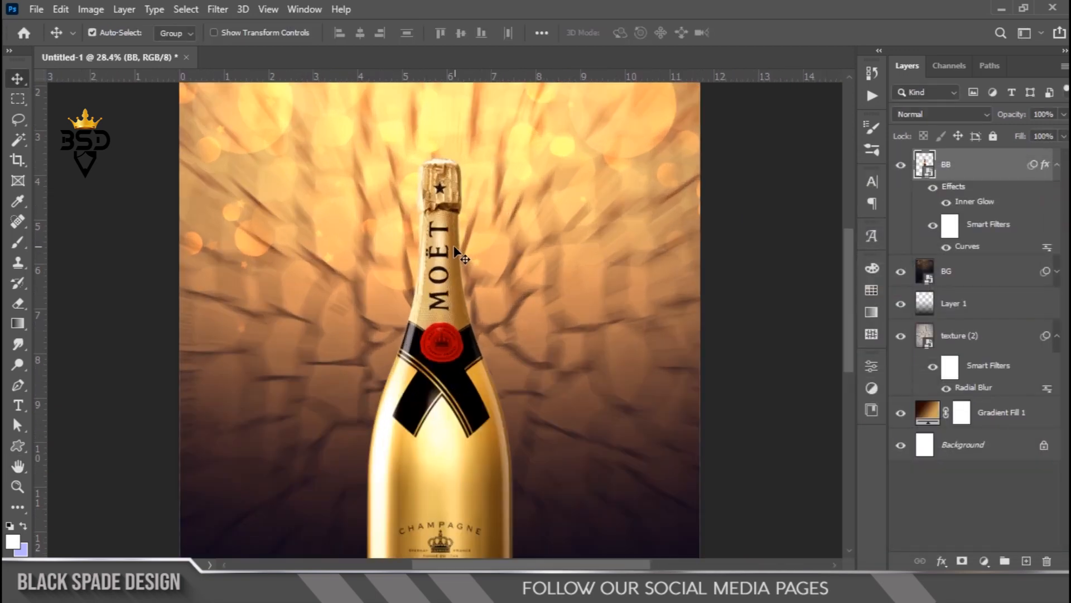
key("space")
left_click_drag(456, 241, 463, 332)
scroll(458, 236, "up", 1)
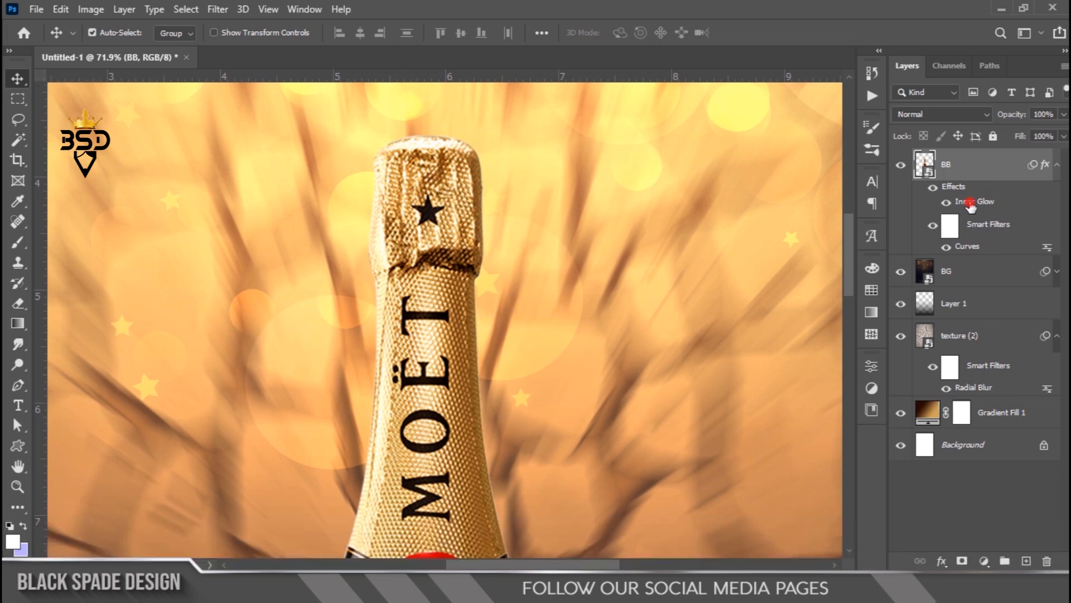
double_click(971, 206)
left_click_drag(732, 183, 813, 229)
left_click_drag(837, 296, 853, 299)
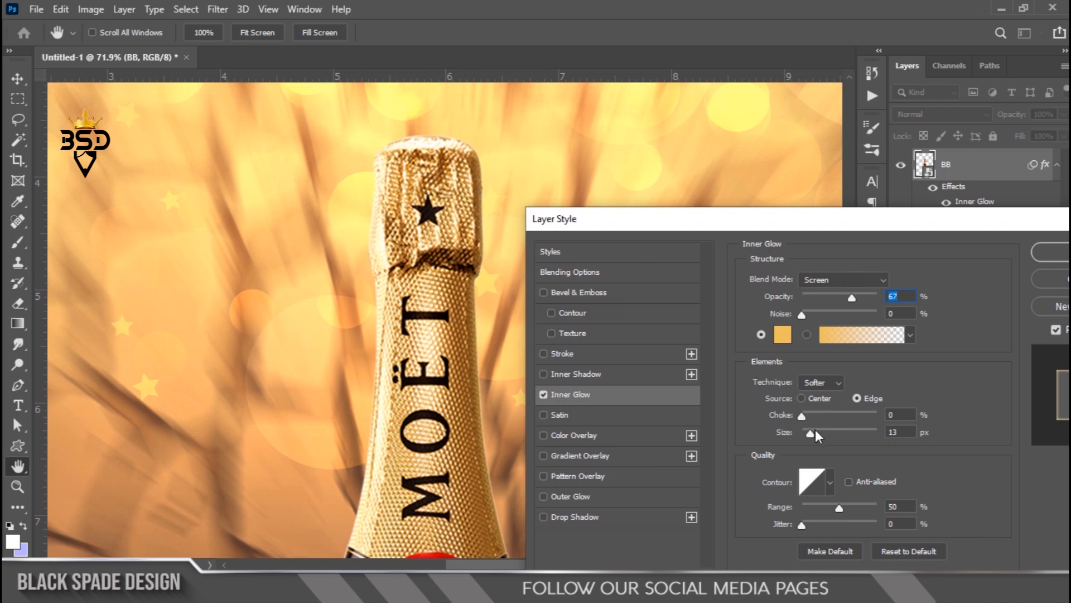
left_click_drag(815, 430, 816, 430)
left_click(842, 279)
left_click(825, 371)
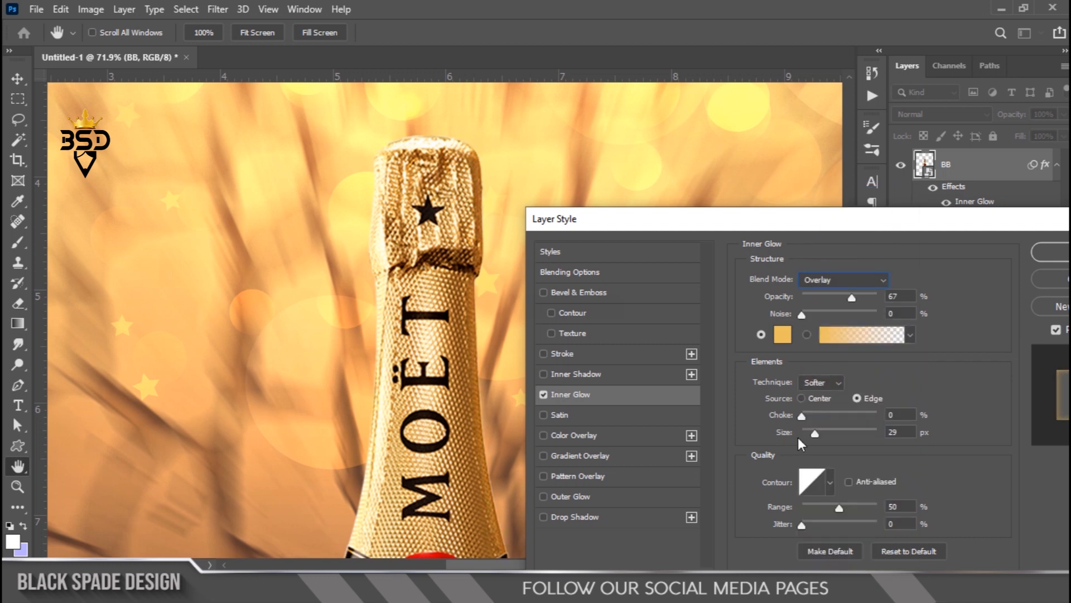
left_click(858, 297)
left_click(1052, 252)
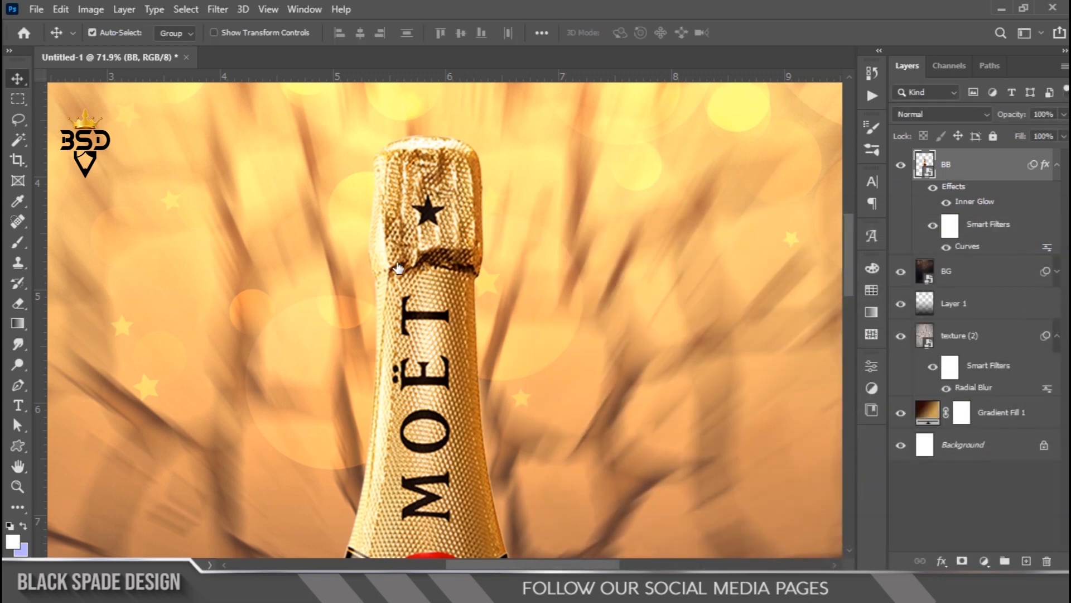
- Review the glow on the whole bottle and collapse the BB layer's effects and filter list
key("ctrl+0")
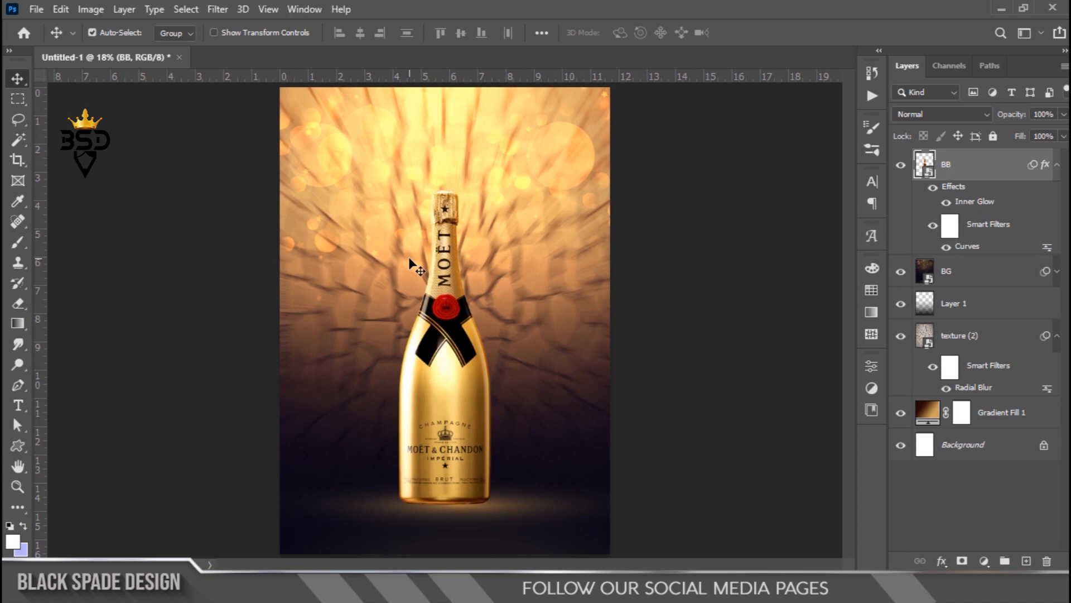
scroll(408, 256, "down", 2)
scroll(455, 302, "up", 7)
key("space")
left_click_drag(447, 347, 447, 327)
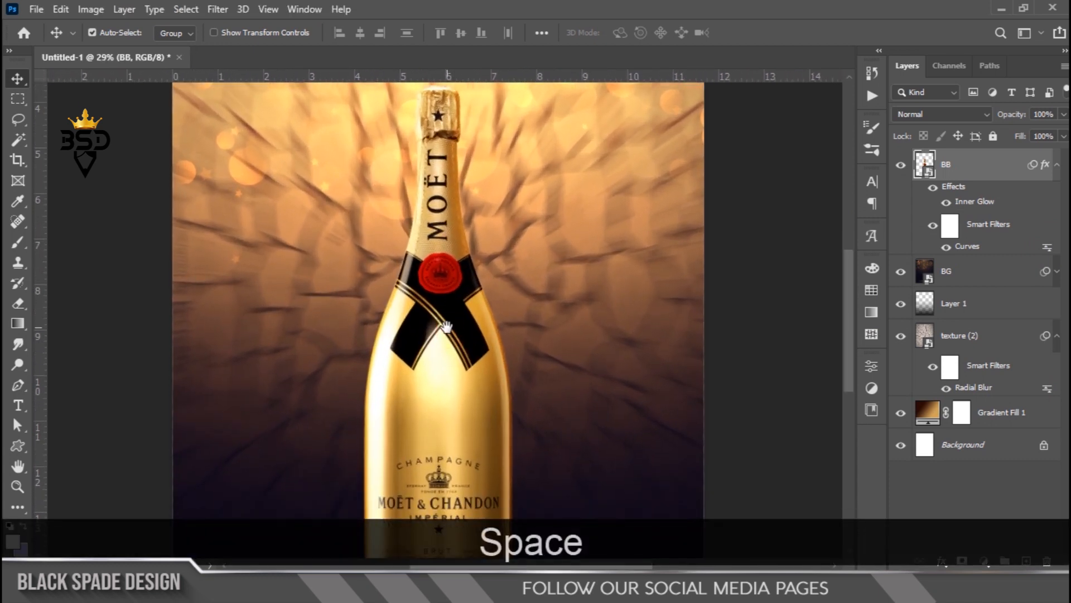
left_click(1057, 164)
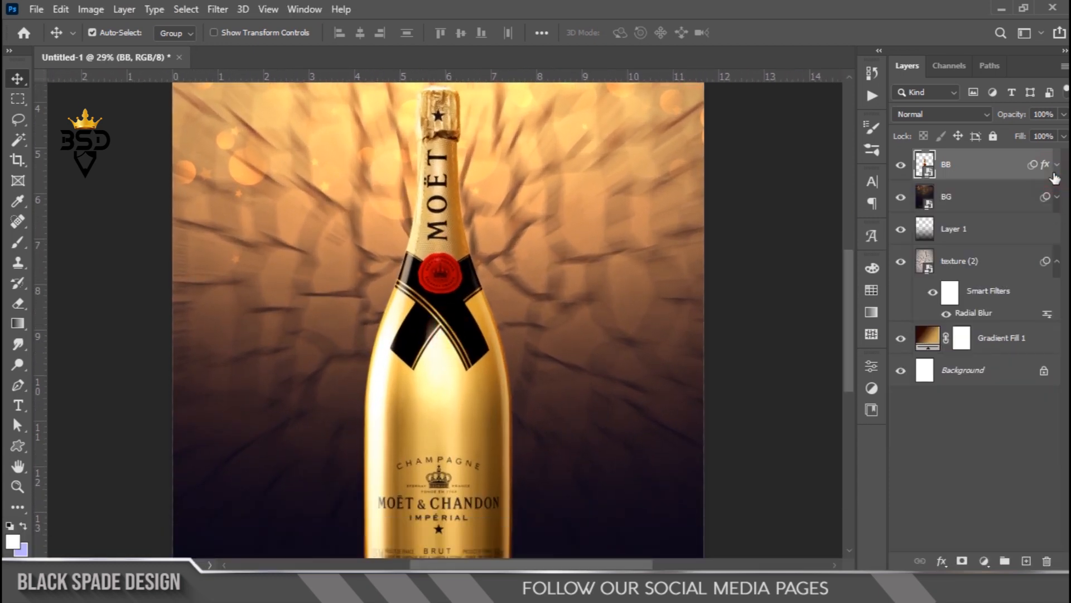
scroll(641, 287, "down", 3)
key("space")
left_click_drag(512, 291, 648, 311)
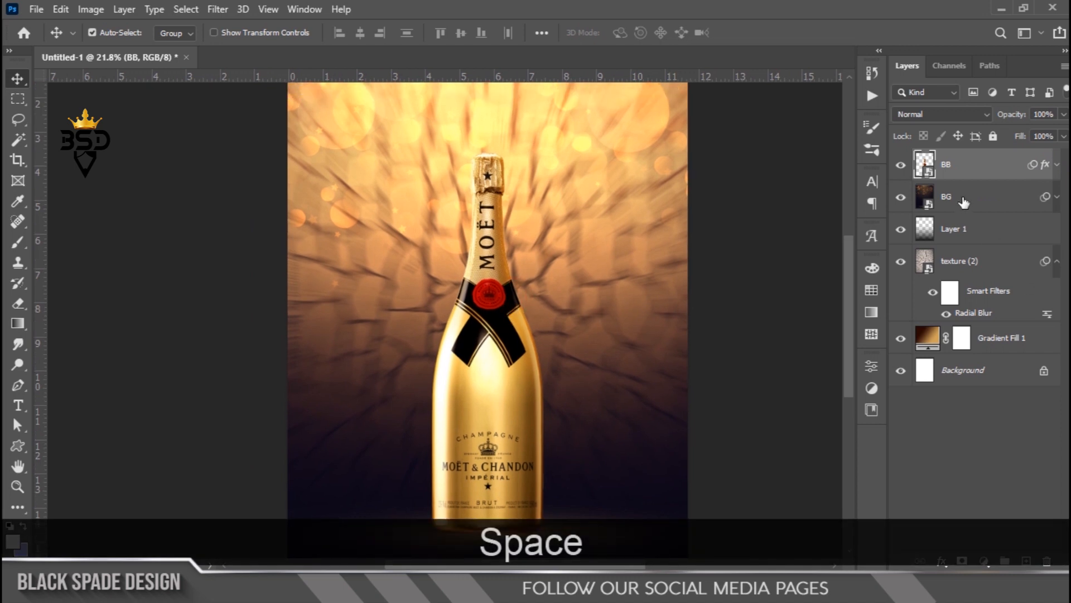
- Add the centred text "20 23" in Random 14 Regular at 92 pt behind the bottle, directly above the BG layer
left_click(965, 203)
scroll(500, 286, "down", 1)
key("t")
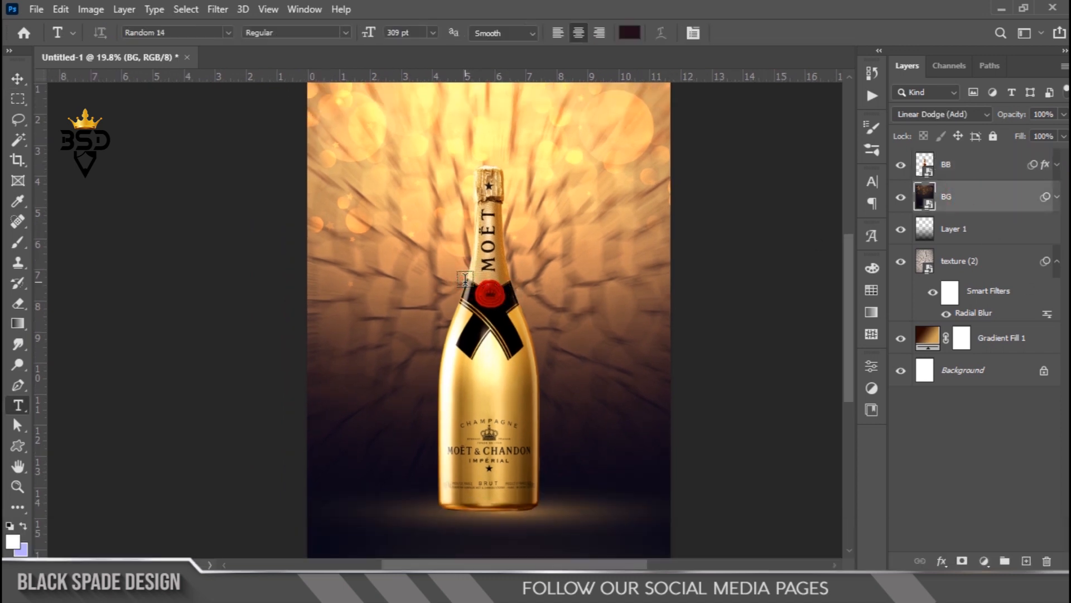
left_click(465, 277)
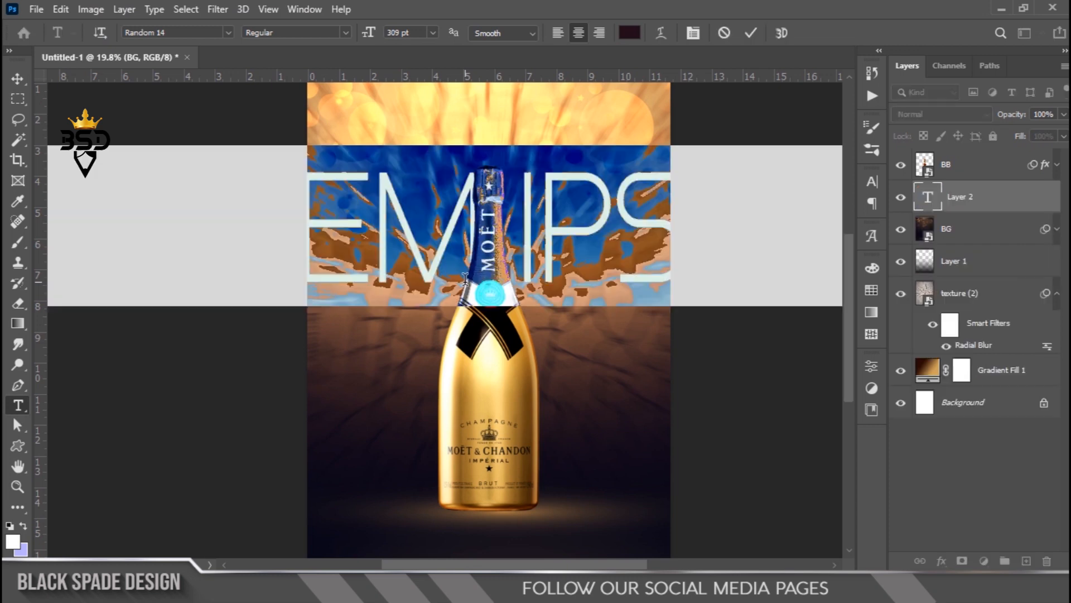
left_click_drag(372, 38, 179, 111)
type("20 23")
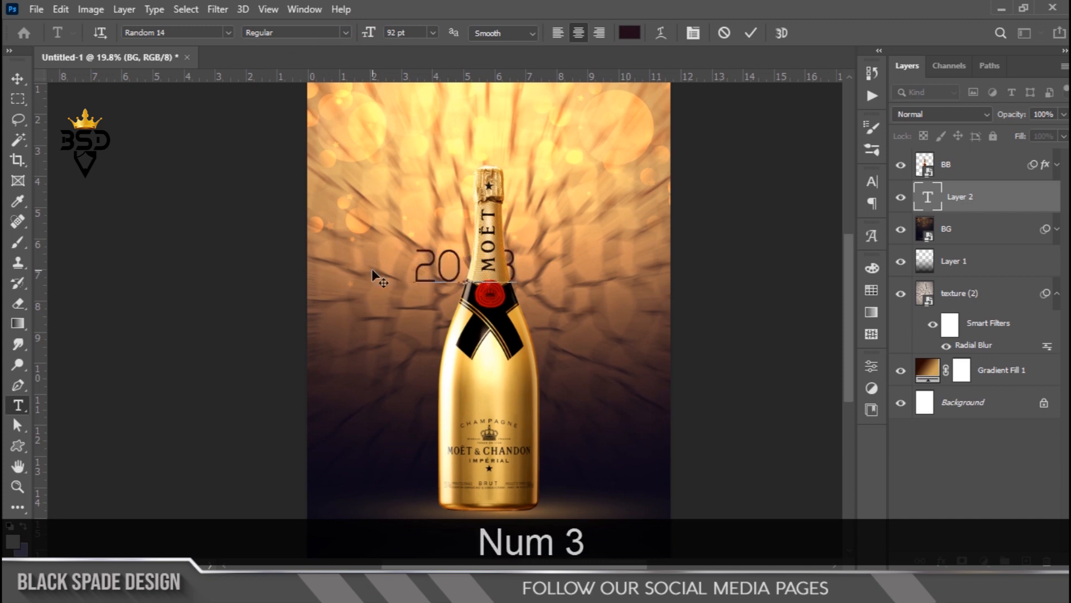
- Set the "20 23" text size to 238 pt
key("ctrl+a")
left_click_drag(369, 33, 480, 67)
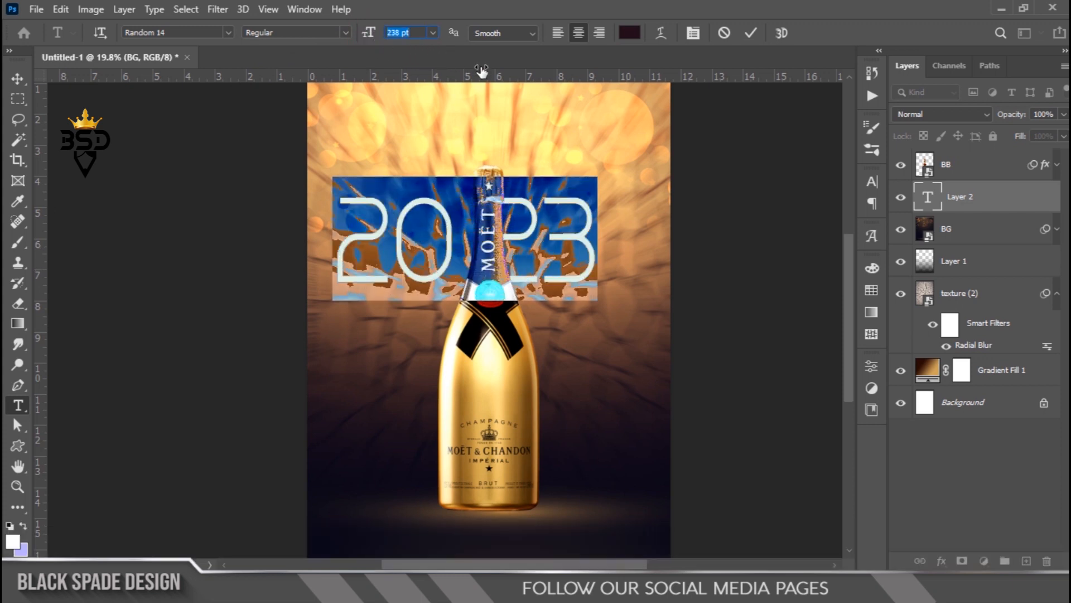
left_click(751, 33)
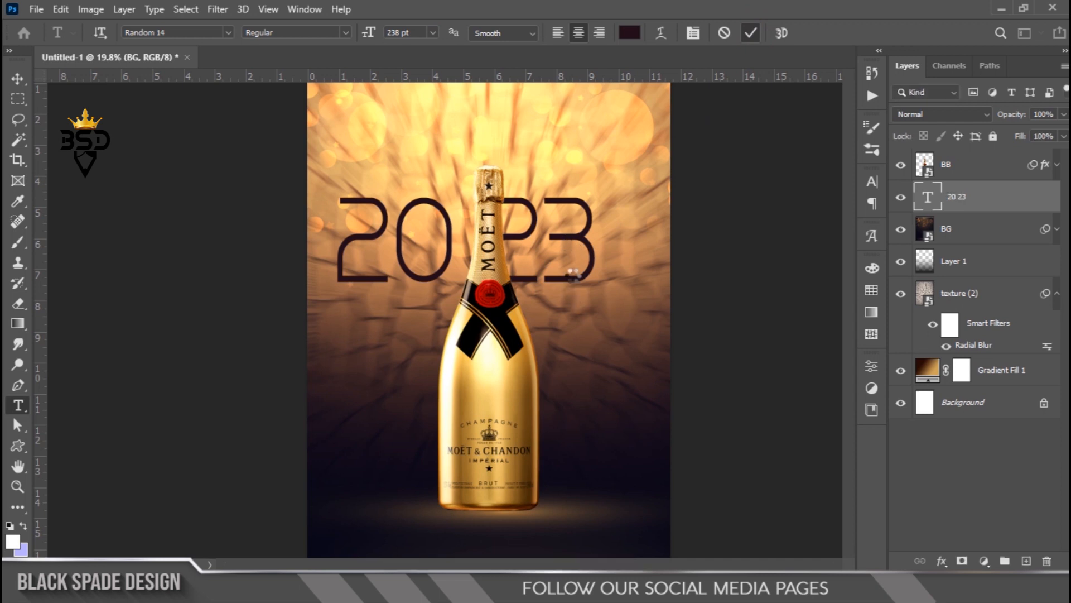
- Move the "20 23" text to X 1170 px, Y about 1484 px, centred behind the bottle's neck
scroll(550, 257, "up", 1)
key("v")
scroll(518, 266, "down", 2)
key("ctrl+t")
left_click_drag(517, 266, 547, 320)
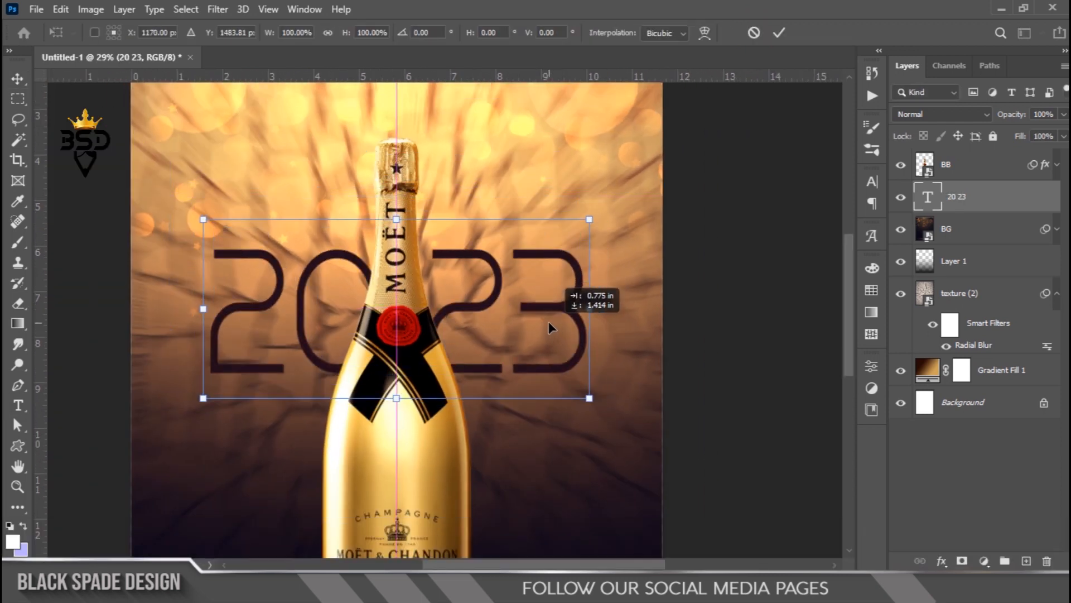
key("Return")
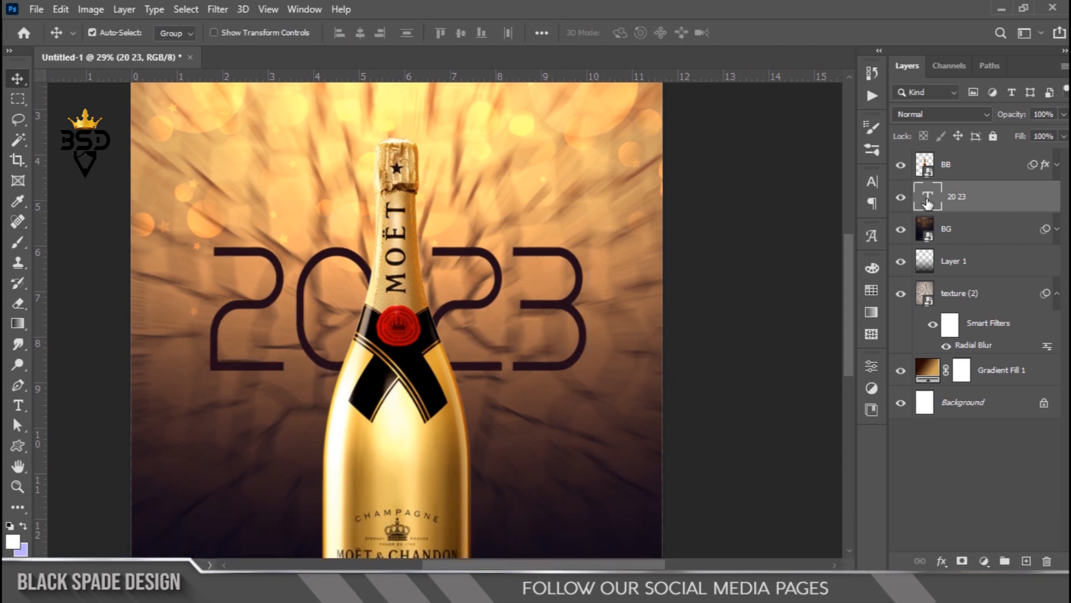
- Check the "20 23" text's colour value and accept it
double_click(928, 202)
left_click(629, 33)
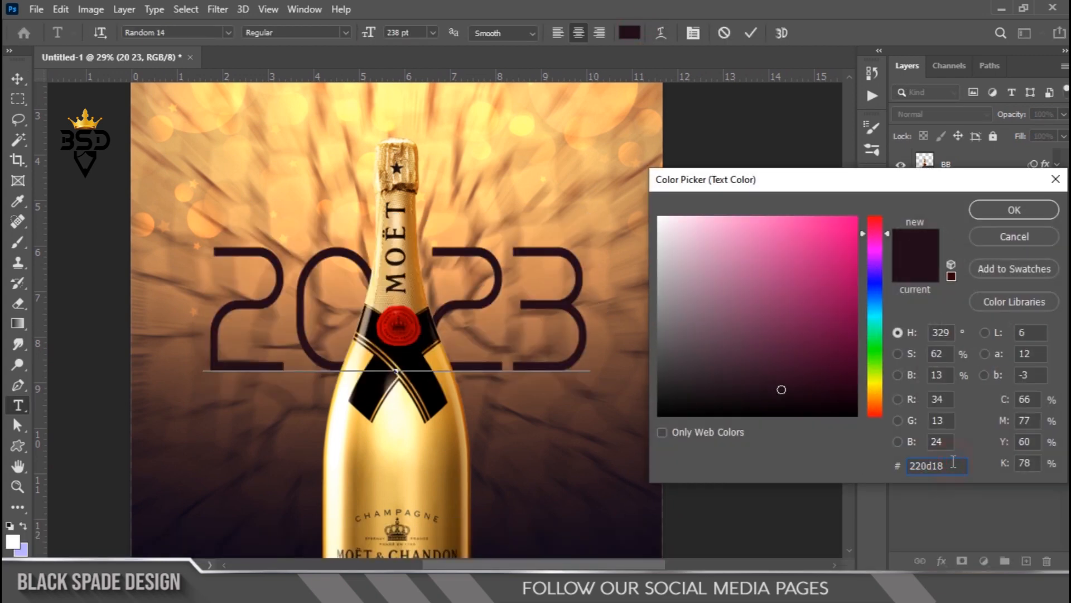
left_click(1011, 218)
left_click(751, 33)
- Scale the "20 23" text up proportionally to about 114% around its centre and nudge it slightly left and down
scroll(587, 196, "down", 1)
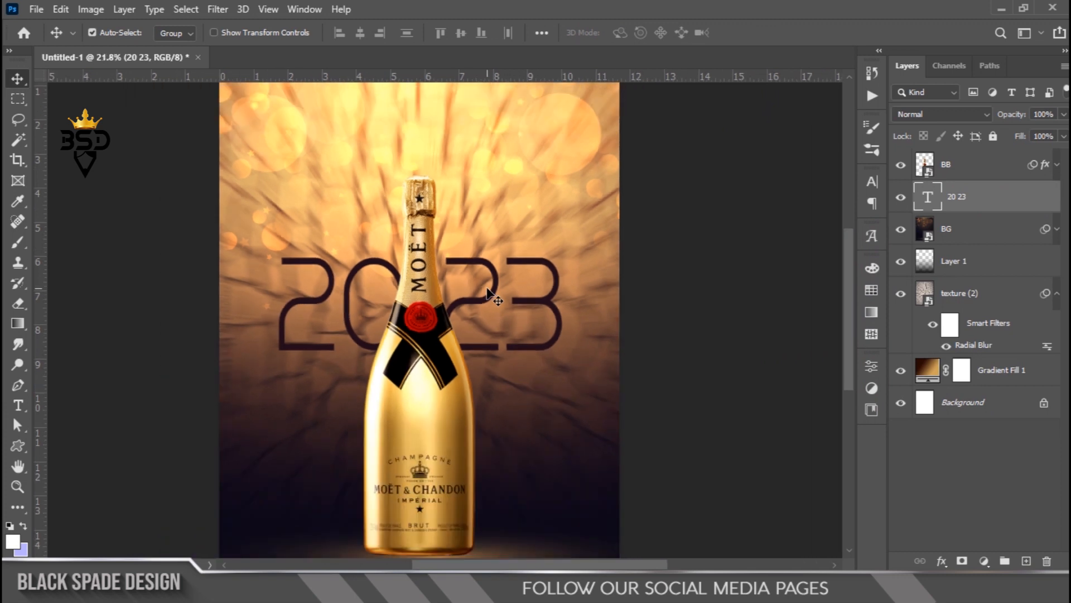
key("ctrl+t")
left_click_drag(606, 209, 607, 209)
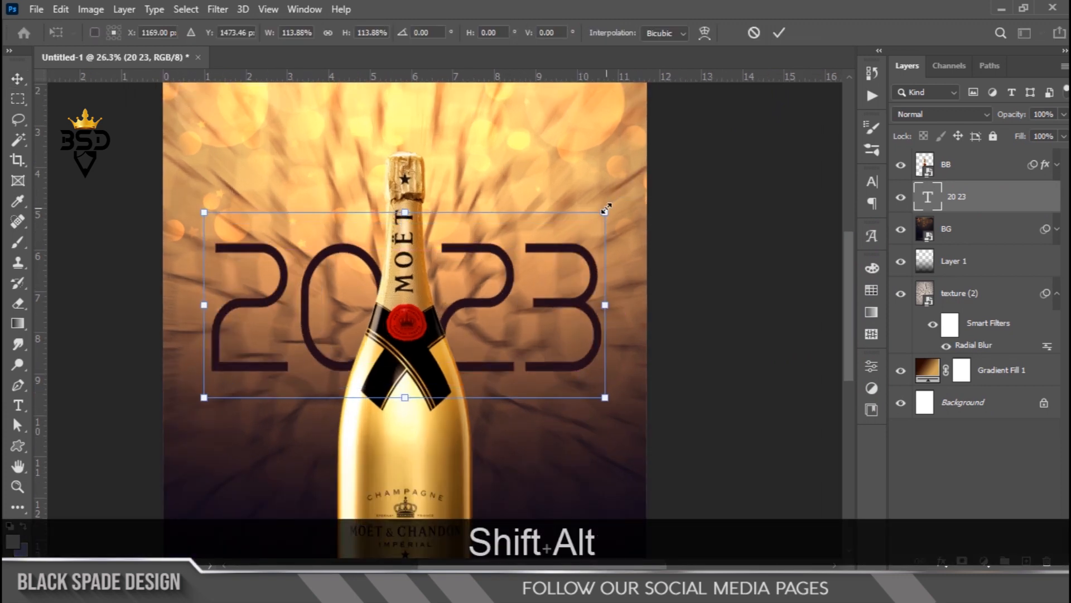
key("Return")
scroll(502, 288, "down", 3)
key("Left")
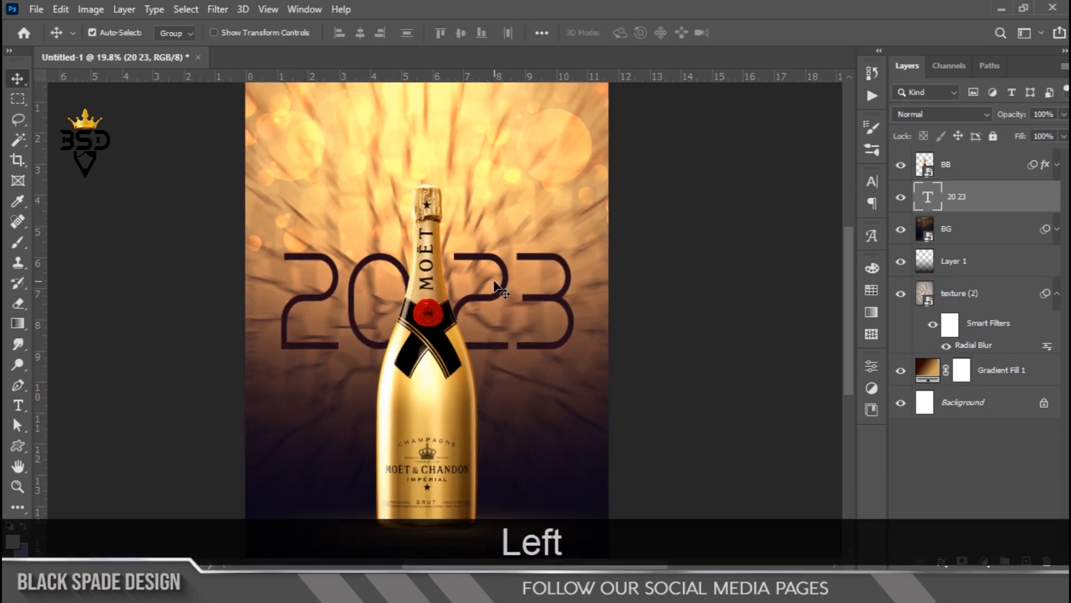
key("Down")
key("Down")
key("Down")
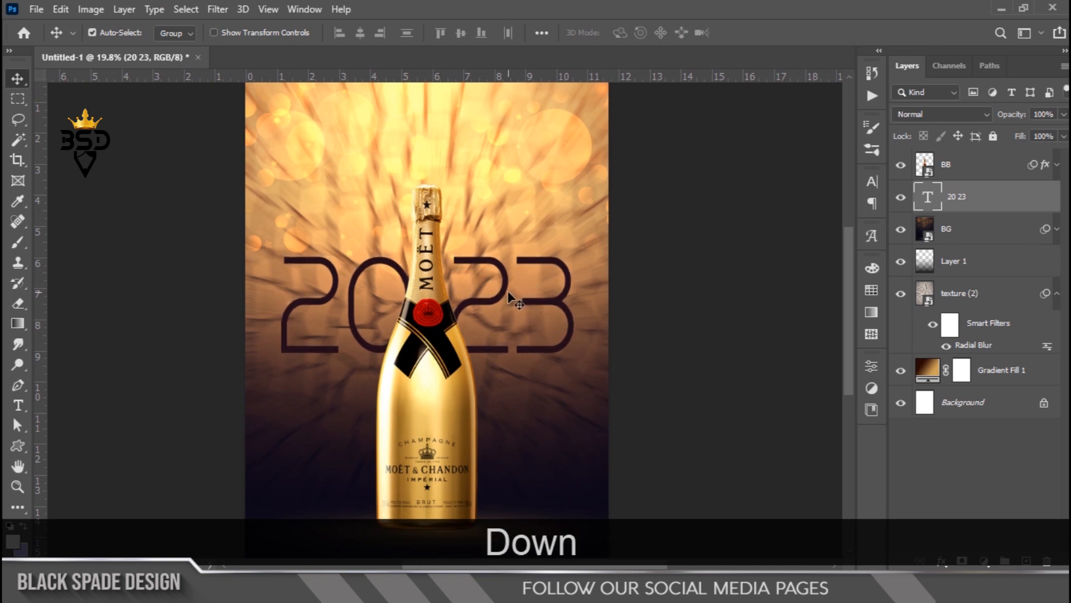
- Add the centred text "NEW YEAR" behind the bottle's top, above the "20 23" layer, at 95 pt
scroll(513, 301, "up", 2)
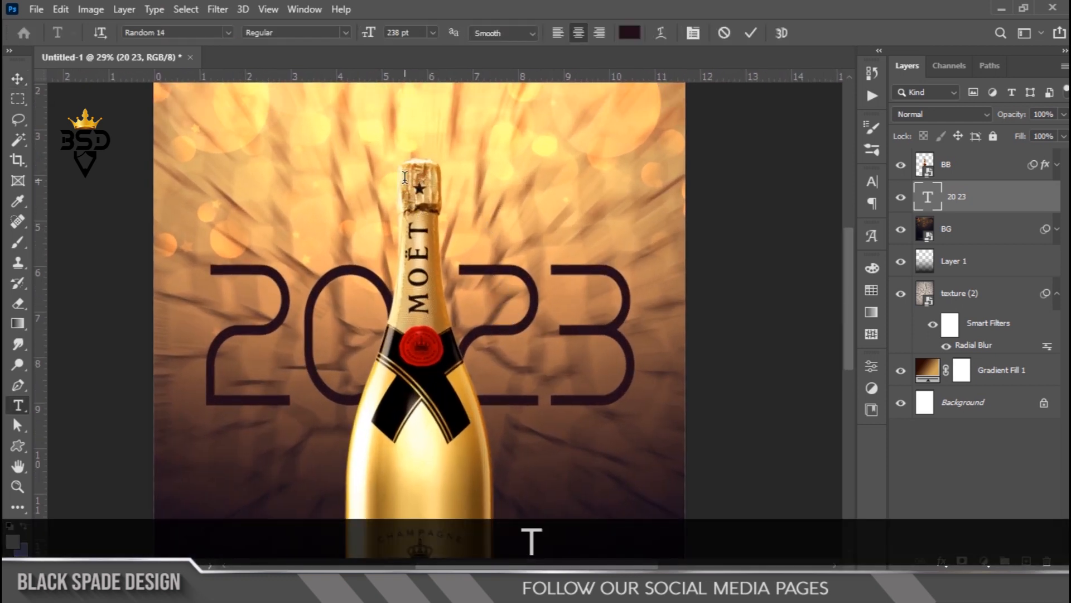
left_click(405, 179)
type("NEW YEAR")
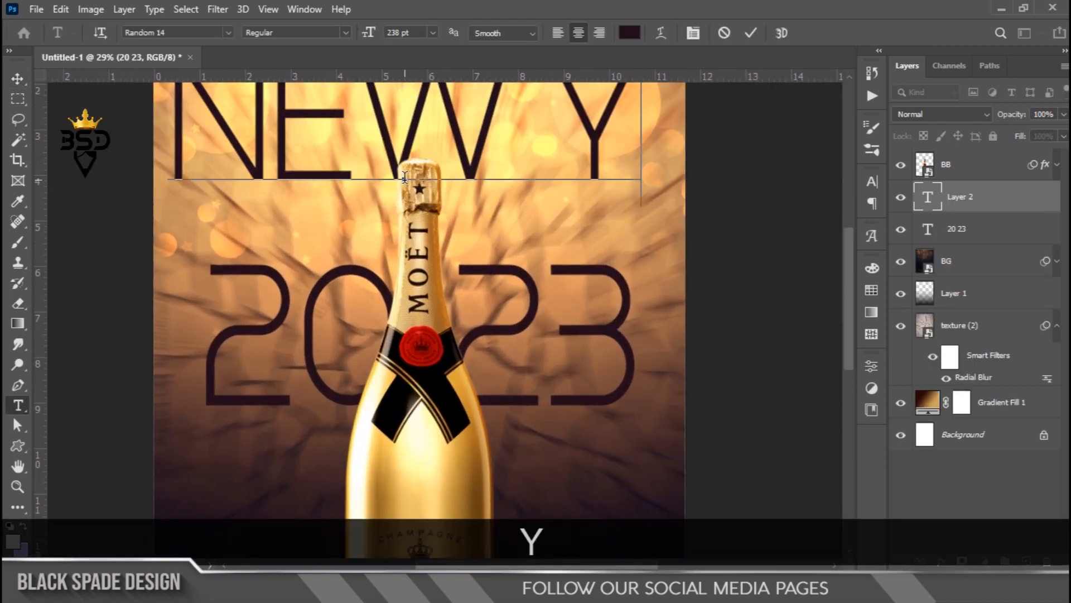
key("ctrl+a")
left_click_drag(368, 35, 259, 63)
- Set the "NEW YEAR" text's font to The Black Veil Pro and turn off All Caps
left_click(693, 33)
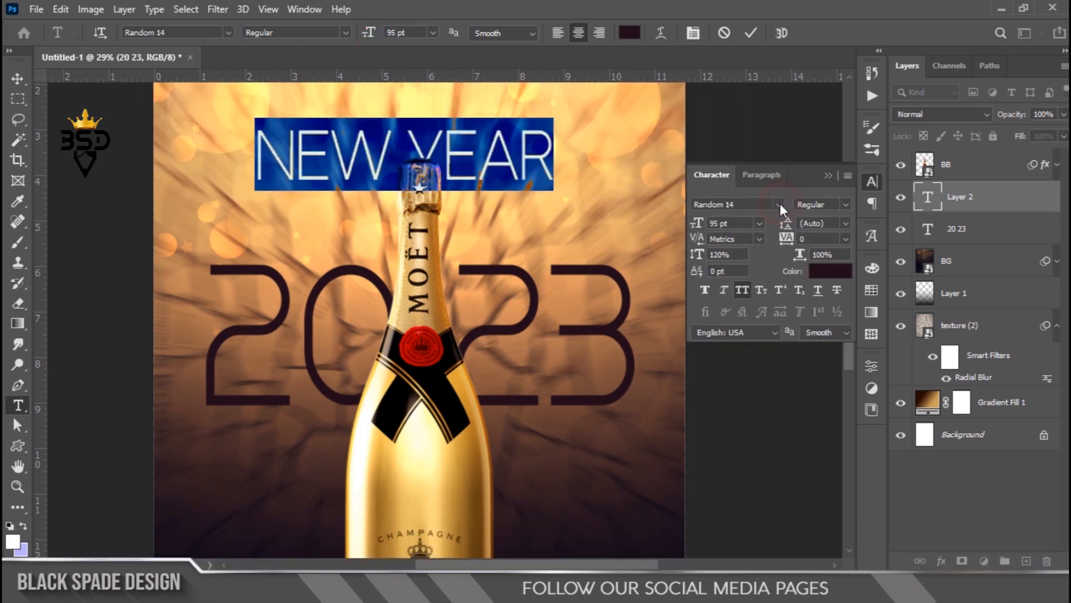
left_click(779, 207)
left_click(740, 291)
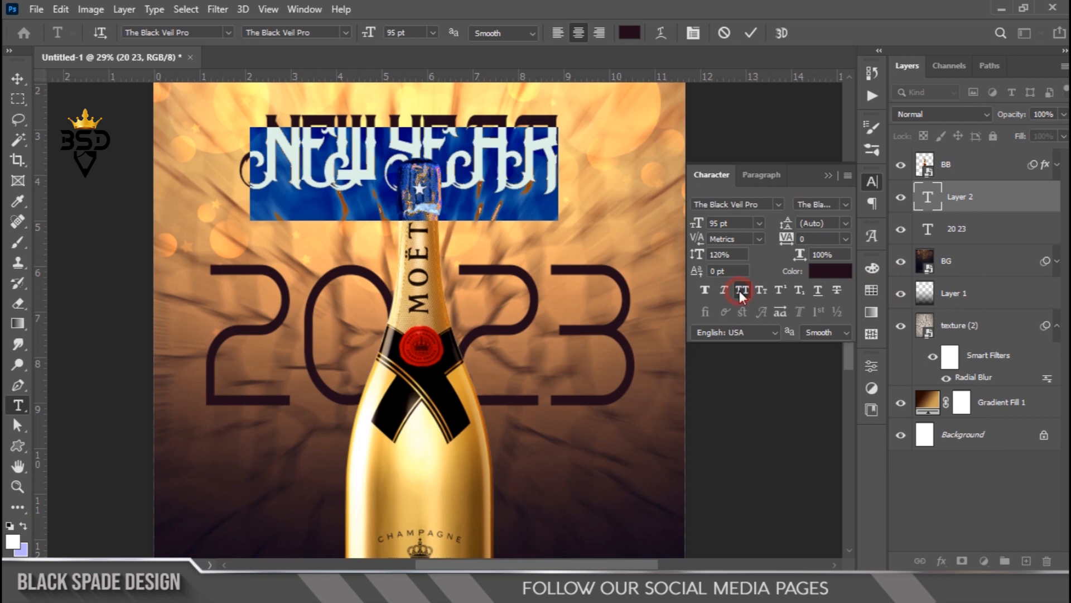
left_click(740, 291)
- Retype the words' letters so that the text reads "New Year" with capital initials and extra space between the words
left_click_drag(312, 174, 280, 166)
type("N")
left_click_drag(439, 153, 402, 152)
type("Year")
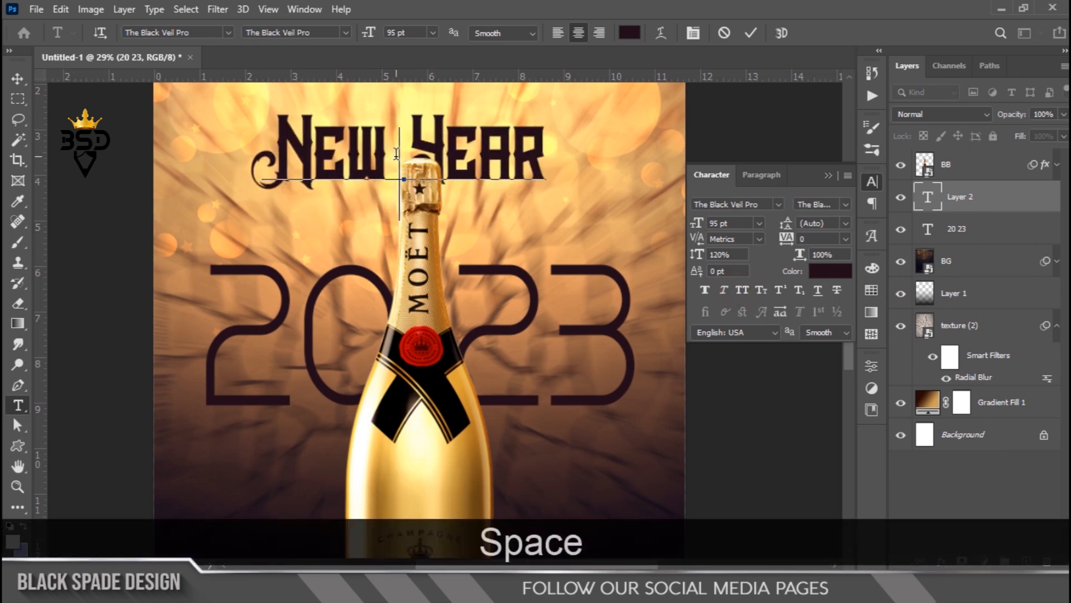
- Move the "New Year" text down to just above "20 23" and add spaces so its words flank the bottle's neck
left_click(751, 33)
key("v")
left_click_drag(530, 178, 545, 222)
key("t")
left_click(412, 214)
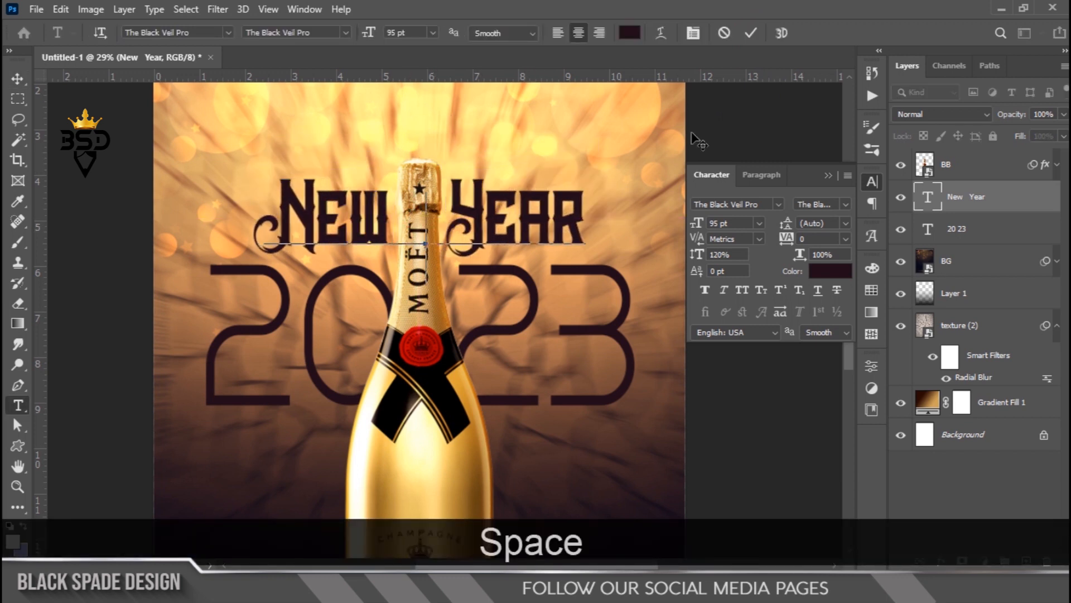
left_click(751, 33)
scroll(514, 329, "down", 1)
key("v")
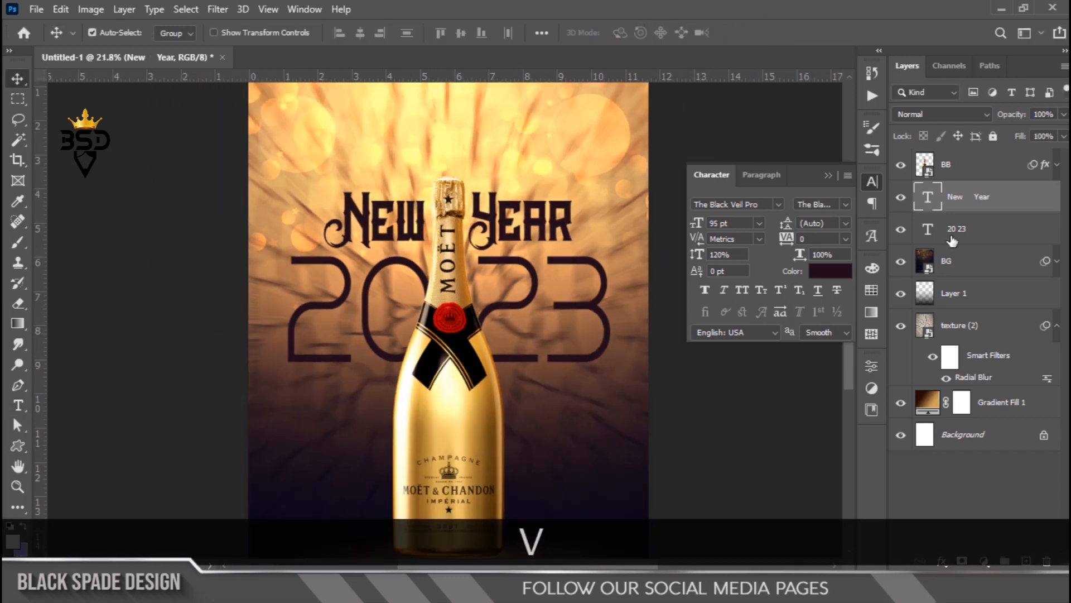
- Enlarge the "20 23" text slightly around its centre and nudge it down below the "New Year" text
left_click(957, 229)
left_click(872, 181)
key("ctrl+t")
left_click_drag(612, 231, 626, 230)
key("Return")
scroll(502, 275, "down", 3)
key("Down")
key("Down")
key("Down")
key("Down")
key("Down")
key("Down")
key("Down")
key("Down")
key("Down")
key("Down")
scroll(490, 314, "up", 3)
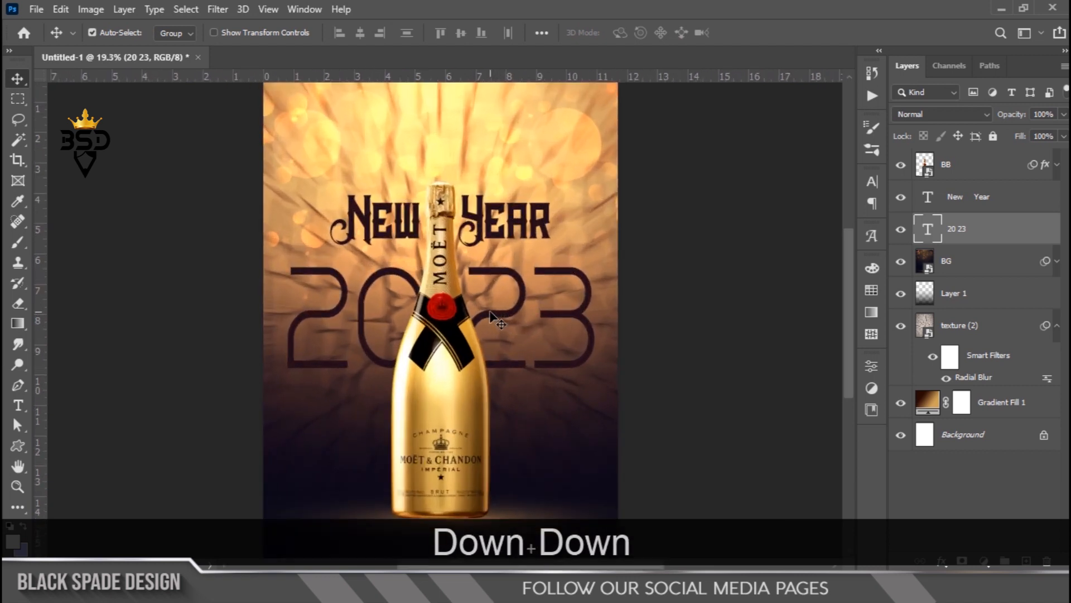
key("Down")
key("Down")
- Nudge the "New Year" text down so it sits close above the "20 23" text
scroll(499, 279, "up", 2)
right_click(507, 221)
left_click(524, 222)
key("ctrl+t")
left_click_drag(500, 228, 499, 231)
key("Down")
double_click(500, 231)
key("Down")
key("Down")
key("Down")
key("Down")
key("Down")
key("Down")
key("Down")
key("Down")
scroll(497, 312, "down", 5)
scroll(491, 345, "up", 5)
key("space")
left_click_drag(491, 341, 490, 263)
- Add the text "SPECIAL" in Random 14 Regular at 75 pt to the left of the bottle, directly above the "20 23" layer
left_click(980, 237)
key("t")
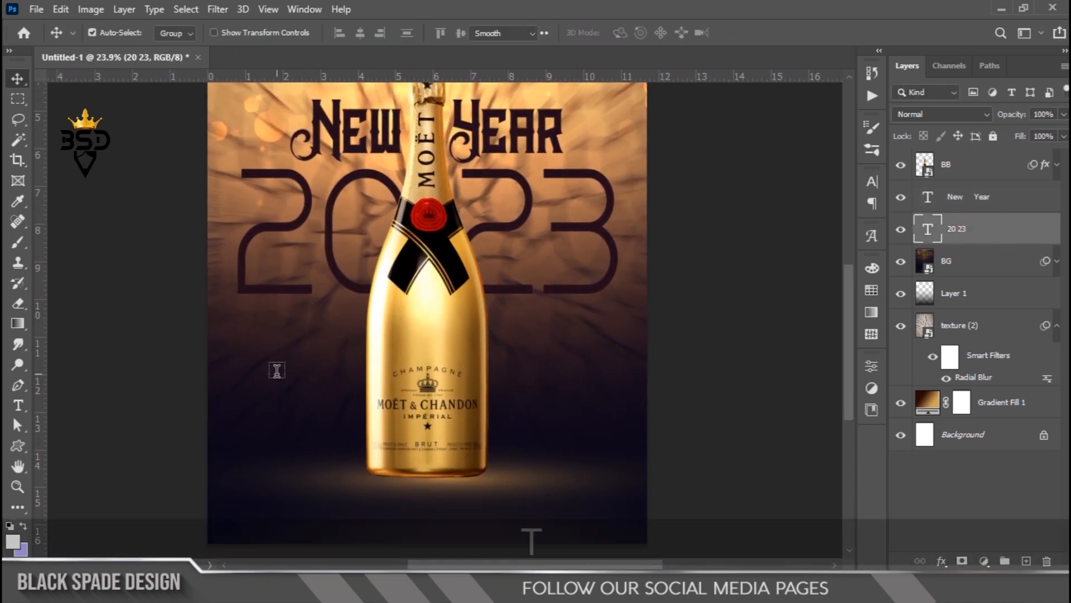
left_click(368, 385)
left_click_drag(367, 34, 266, 49)
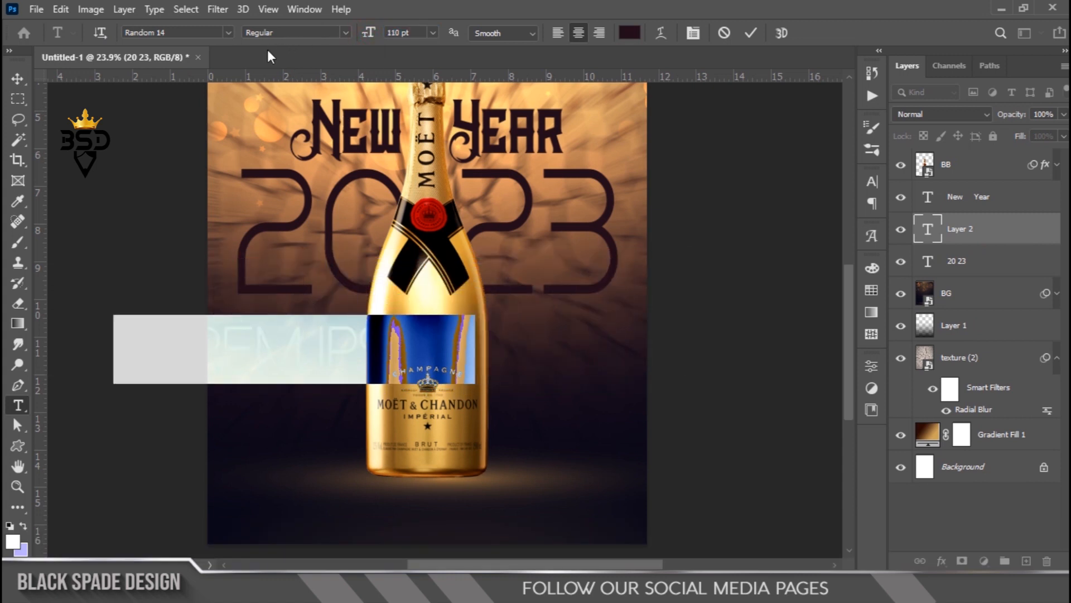
type("PECIAL")
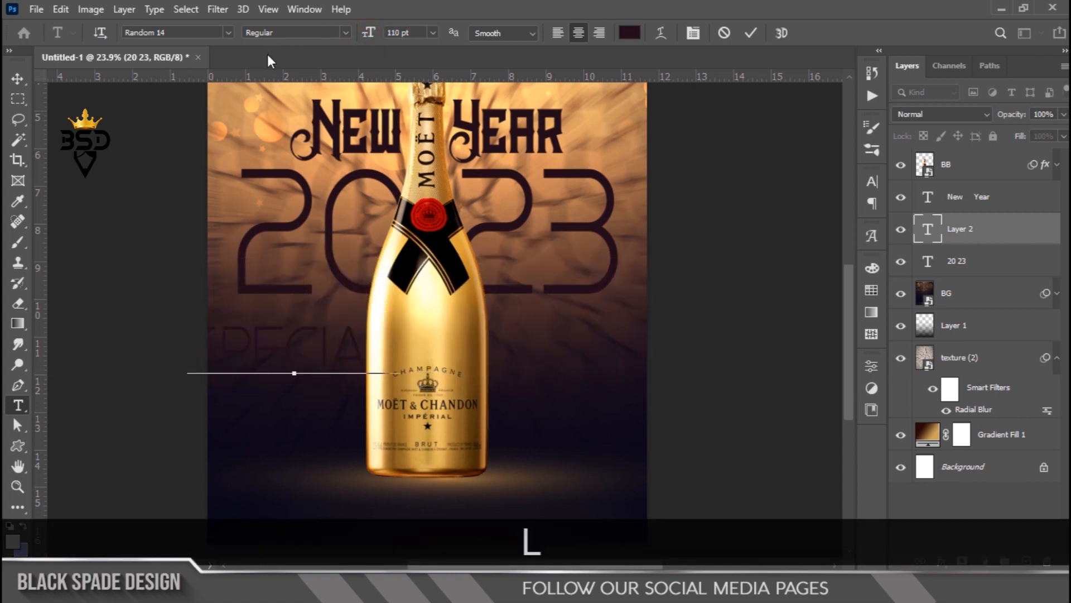
key("ctrl+a")
left_click_drag(368, 34, 343, 42)
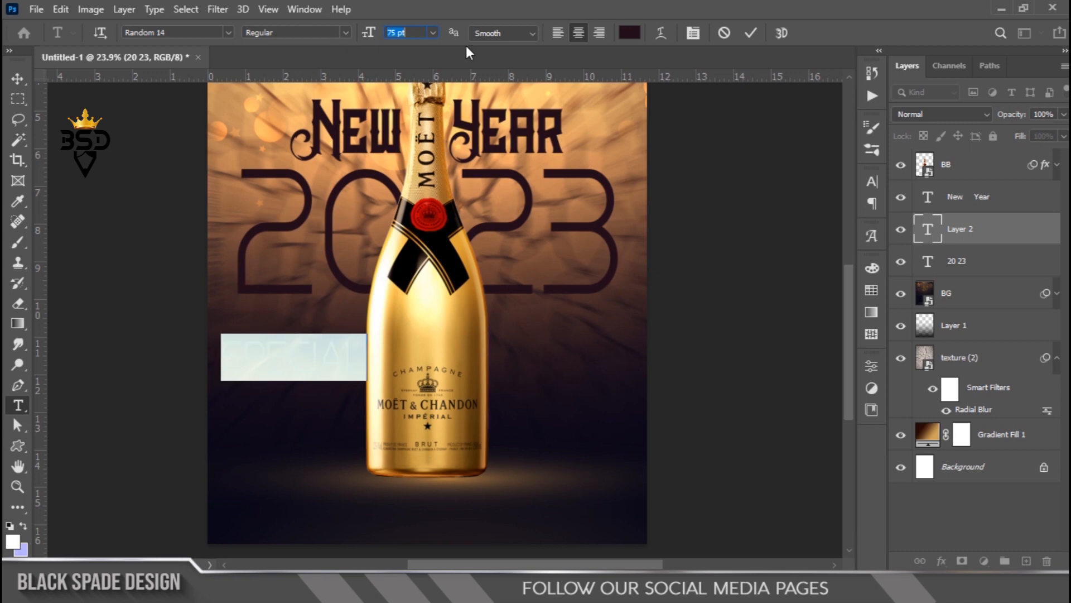
left_click(750, 34)
- Move the "SPECIAL" text directly under the "20", aligned with its left edge, and nudge it down slightly
scroll(276, 361, "up", 6)
key("ctrl+t")
left_click_drag(346, 347, 383, 258)
key("Return")
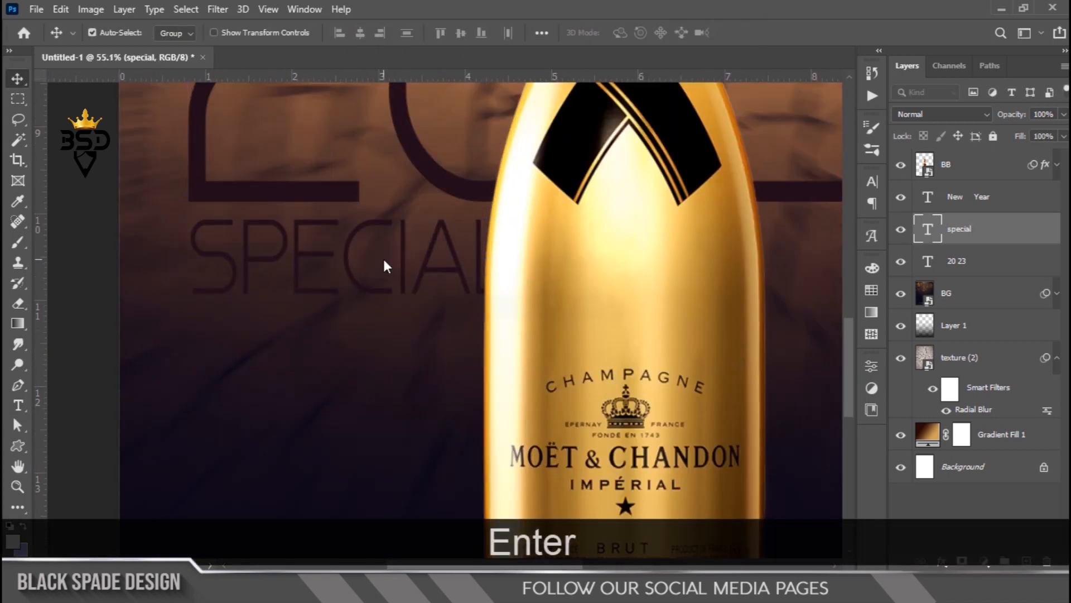
key("Down")
key("Down")
key("Down")
key("Down")
key("Down")
key("Down")
key("Down")
key("Down")
key("Down")
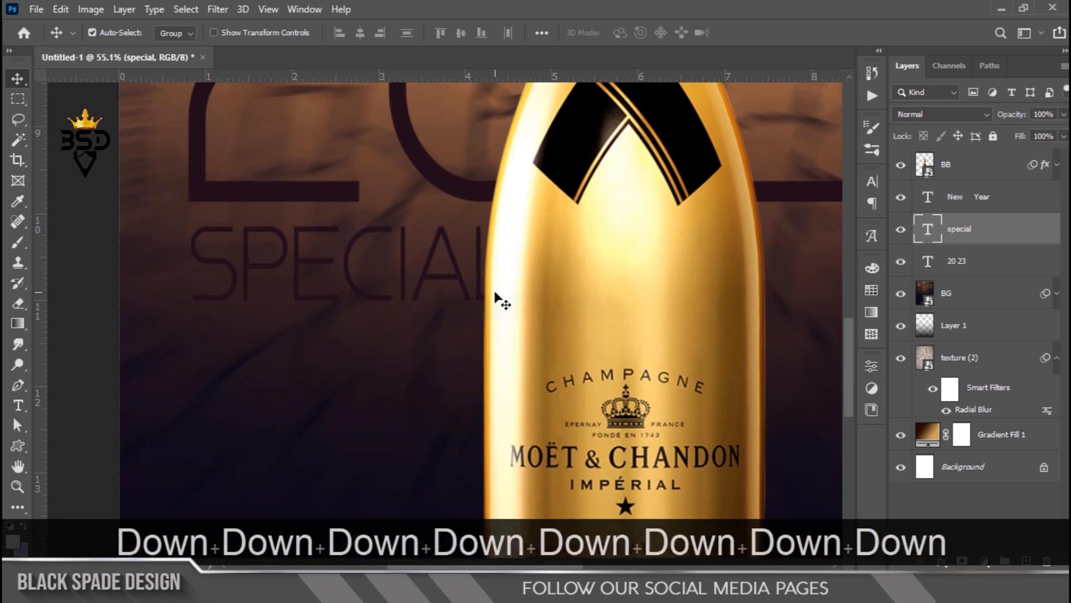
- Scale the "SPECIAL" text down to about 70.65 pt to fit between the "20"'s left edge and the bottle
scroll(416, 361, "down", 7)
scroll(387, 385, "up", 6)
key("ctrl+t")
left_click_drag(459, 434, 320, 330)
key("Return")
- Duplicate the "SPECIAL" text layer and move the copy under the "23", to the right of the bottle
key("ctrl+j")
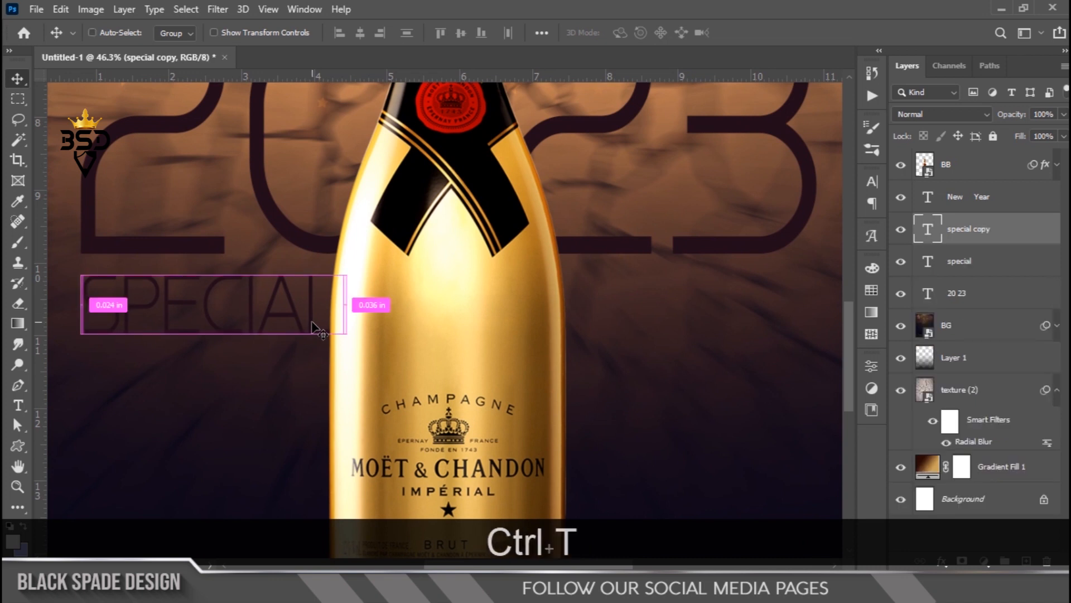
key("ctrl+t")
left_click_drag(208, 318, 692, 334)
key("Return")
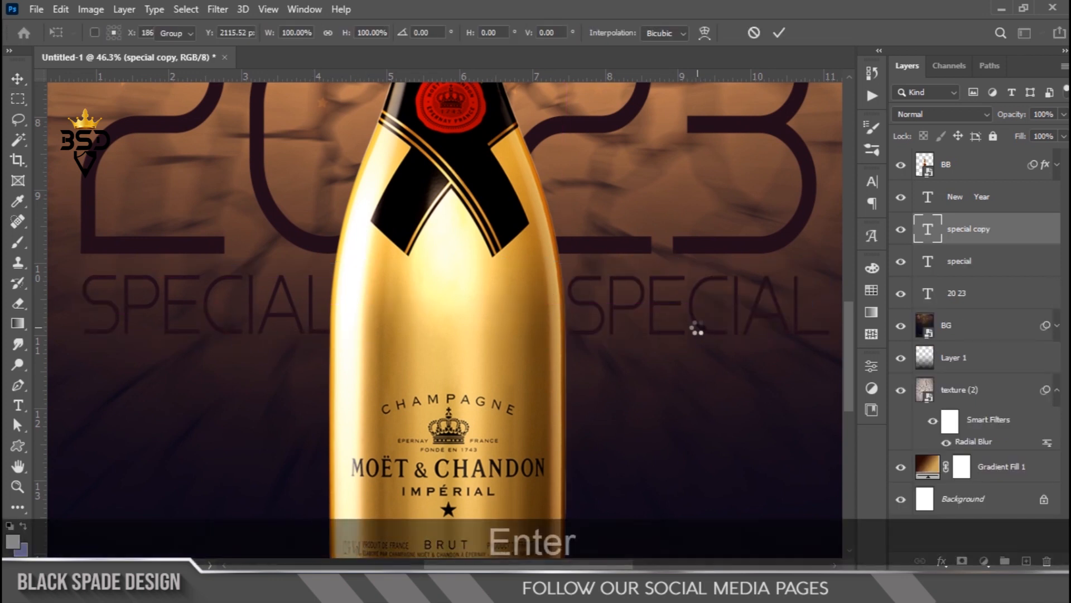
- Change the duplicated text to "party" and nudge it left under the "23"
double_click(927, 229)
type("party")
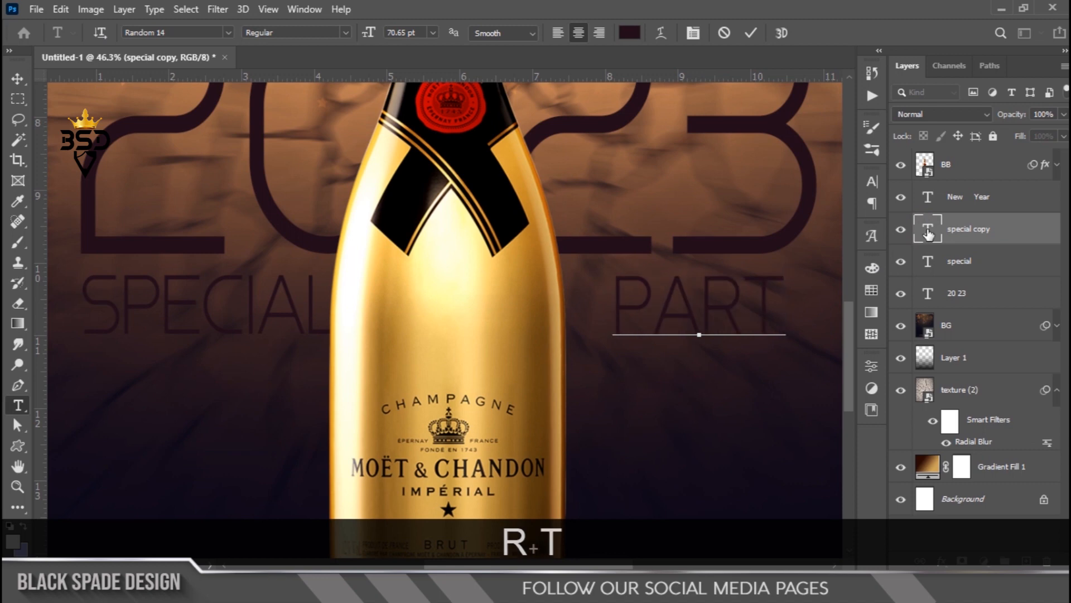
key("ctrl+Return")
key("v")
scroll(754, 320, "down", 3)
scroll(737, 318, "up", 3)
key("space")
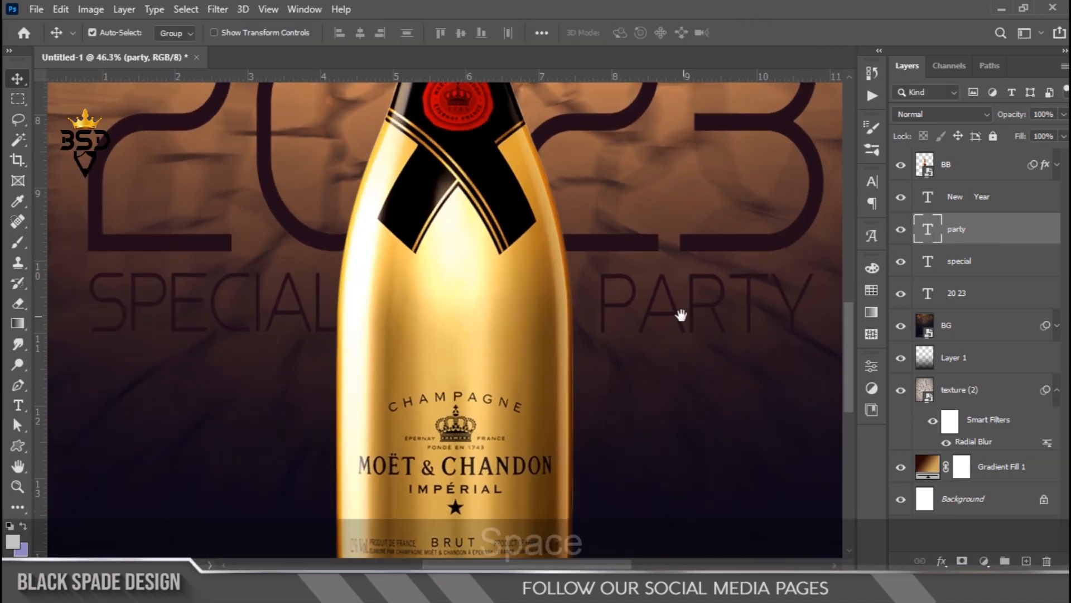
left_click_drag(683, 316, 649, 315)
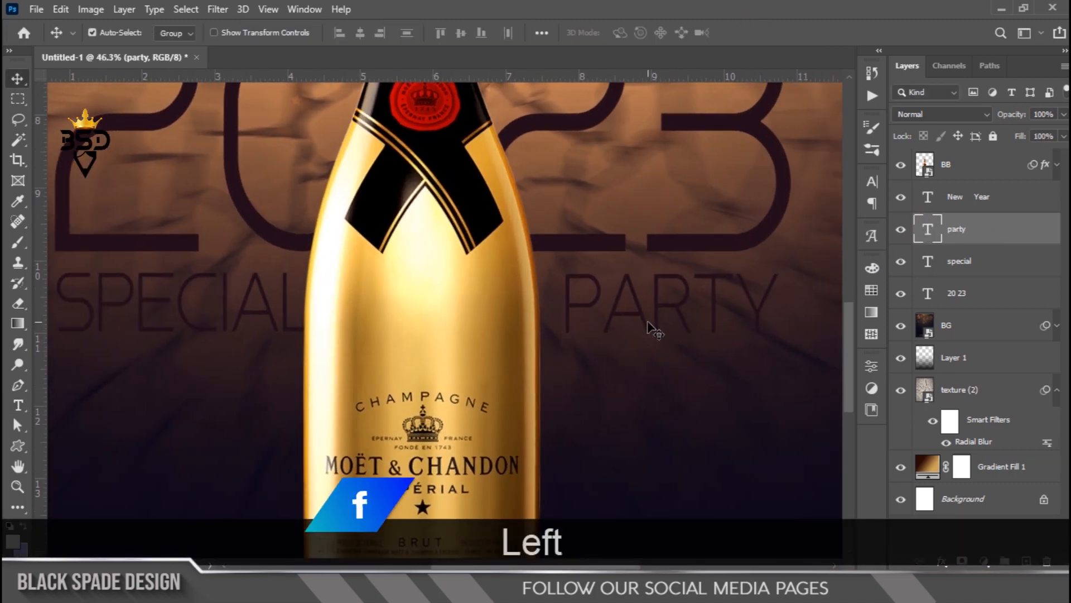
scroll(647, 326, "down", 4)
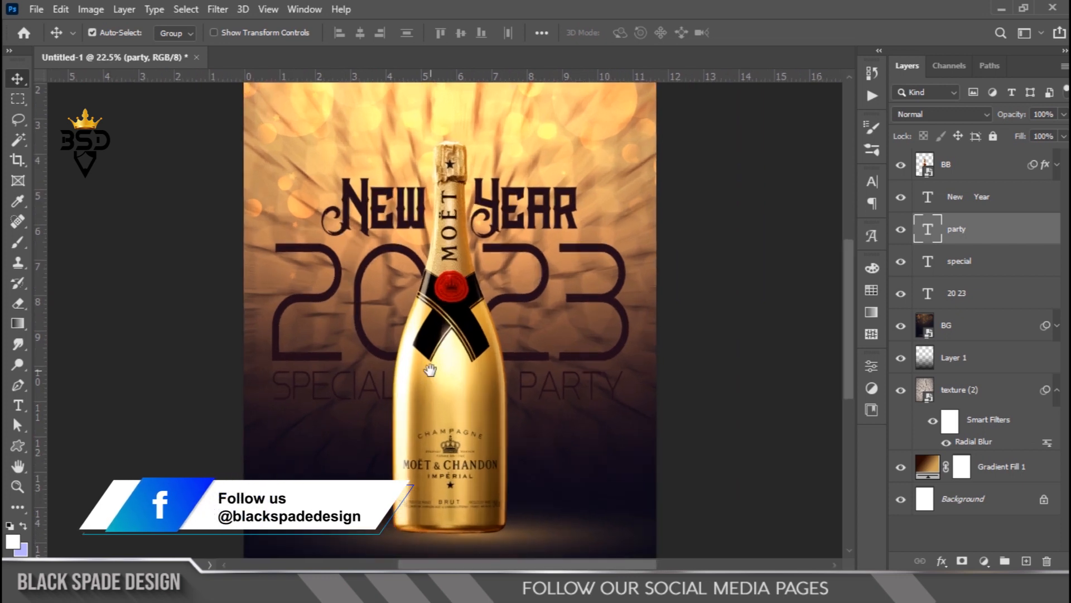
scroll(430, 372, "up", 1)
key("space")
- Unlock the Background layer, select its whole area, centre the "20 23" and "New Year" texts horizontally on it and deselect
left_click(1044, 499)
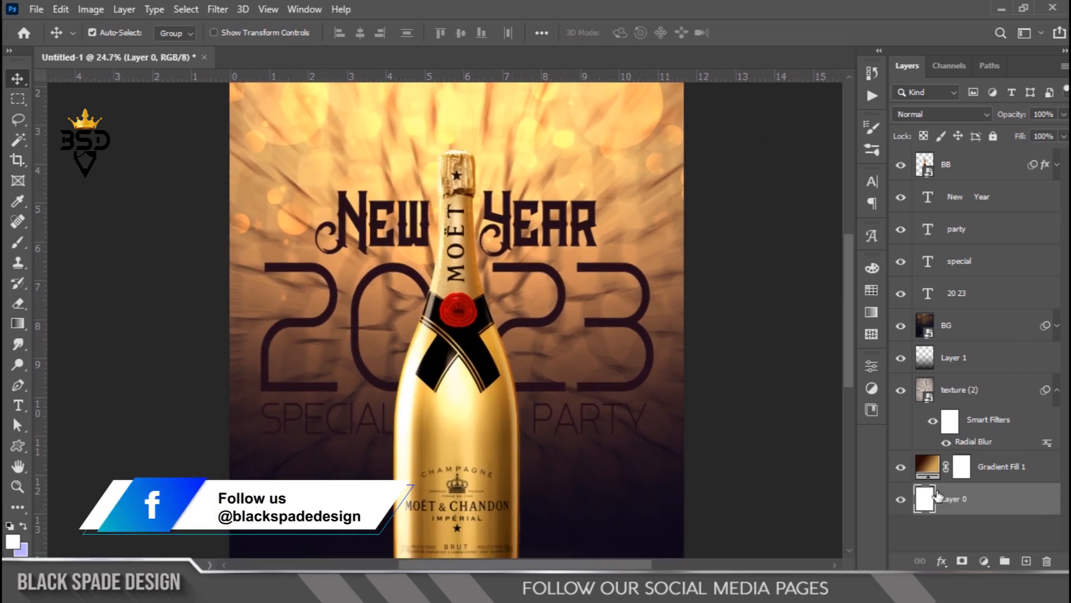
key("ctrl")
left_click(955, 306)
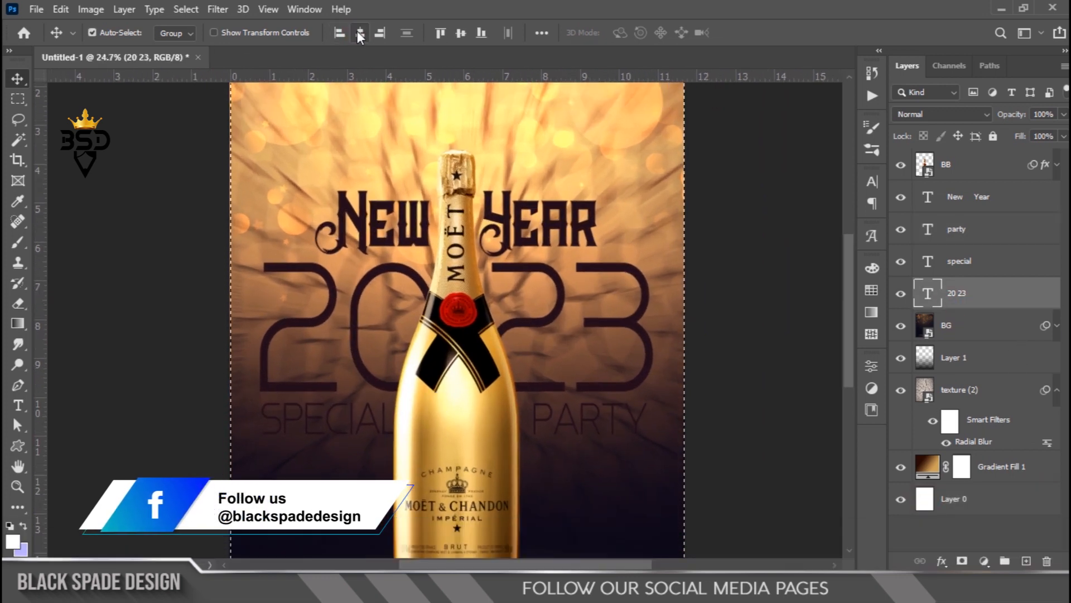
left_click(917, 193)
scroll(451, 283, "down", 2)
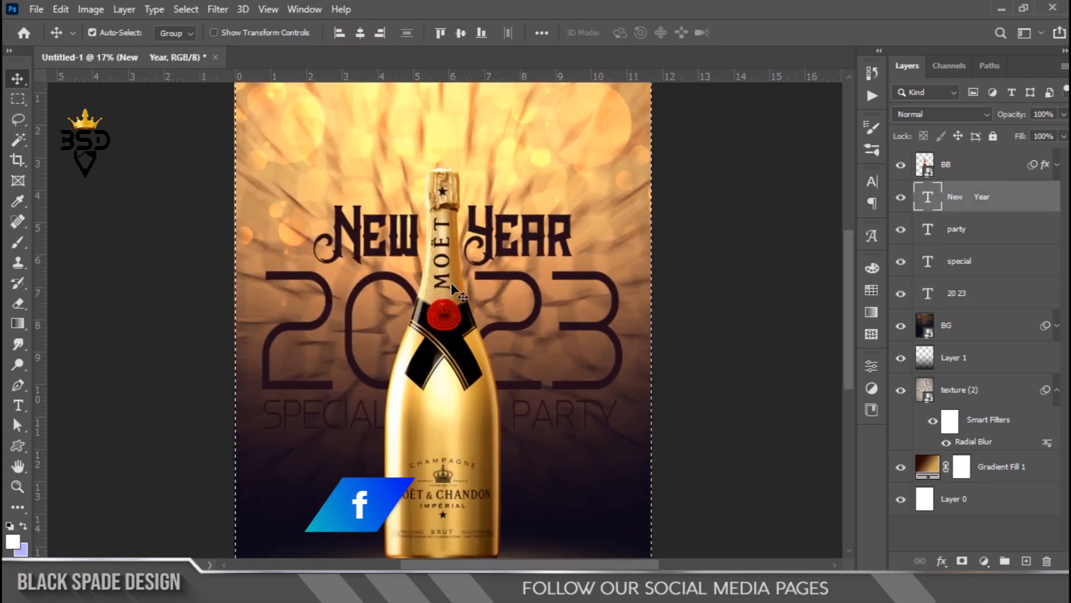
key("ctrl+d")
- Place the Texture image from the SD folder above the "New Year" layer and enlarge and move it to cover that text
scroll(526, 246, "up", 7)
key("space")
left_click_drag(421, 347, 480, 322)
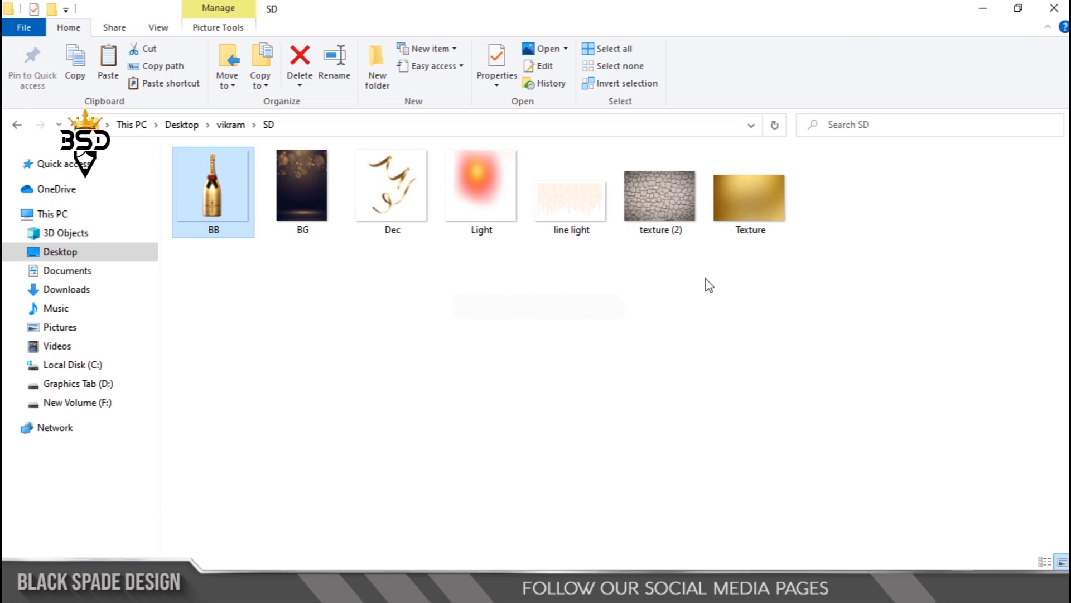
double_click(730, 212)
left_click_drag(757, 202, 521, 586)
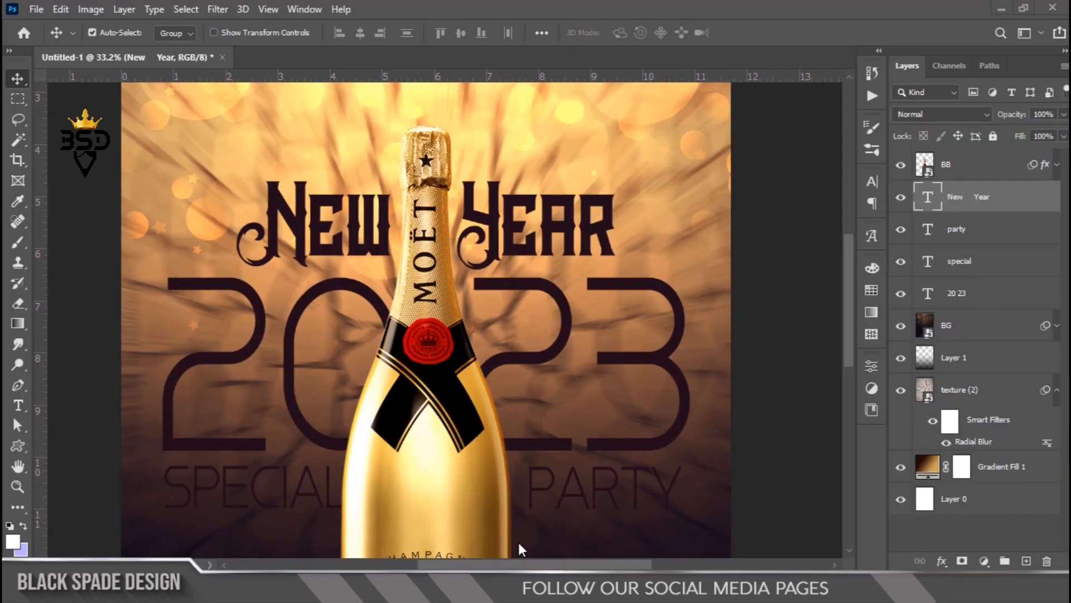
left_click_drag(545, 305, 546, 306)
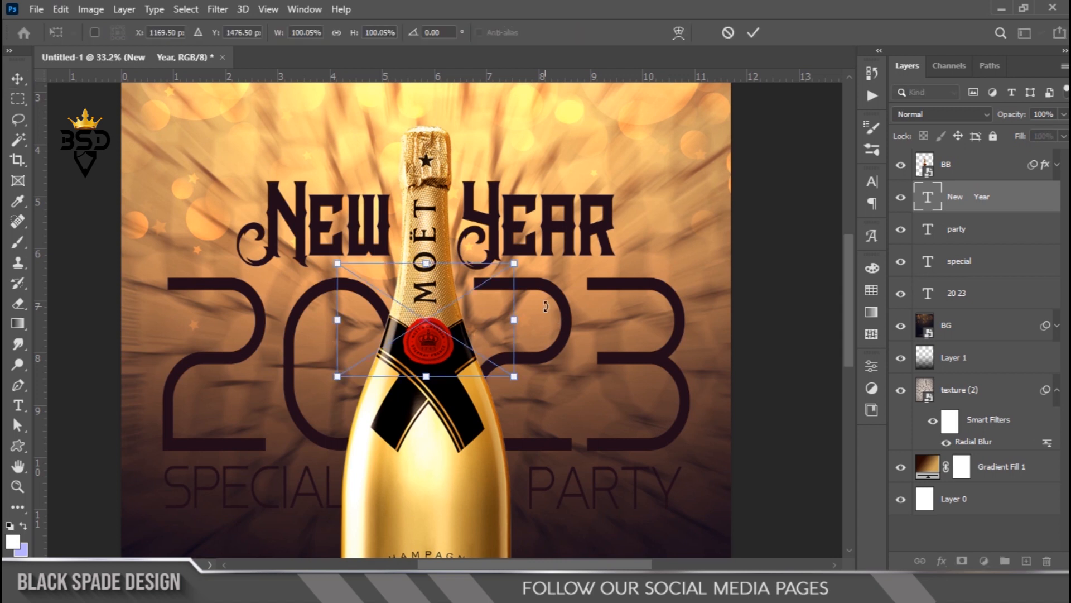
left_click_drag(511, 268, 623, 205)
left_click_drag(535, 332, 541, 269)
key("Return")
- Clip the Texture layer to the "New Year" text and set its blend mode to Lighten
right_click(996, 207)
left_click(847, 365)
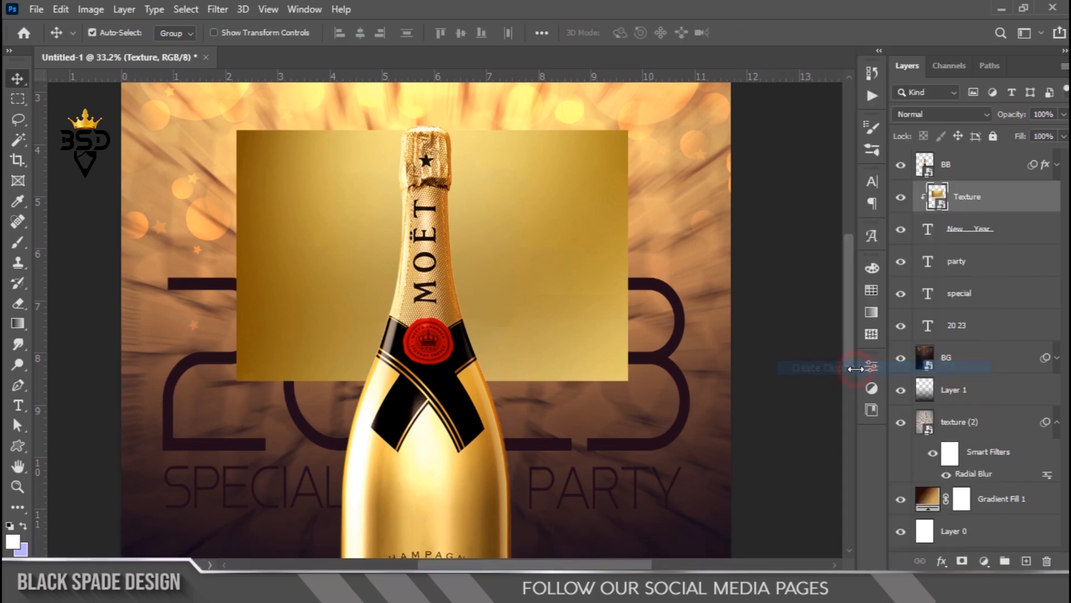
left_click(963, 115)
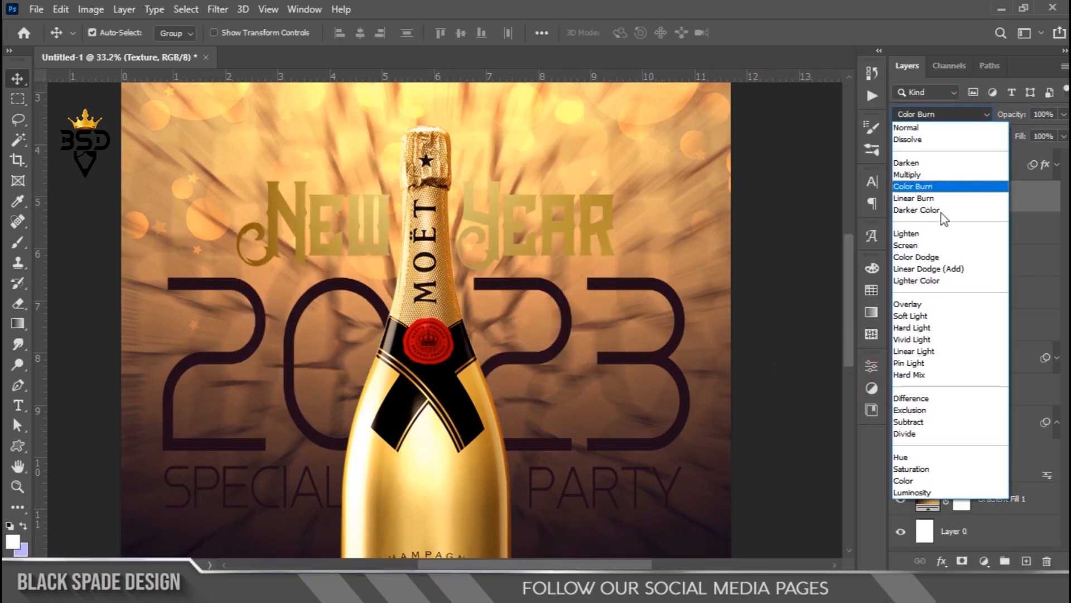
left_click(918, 231)
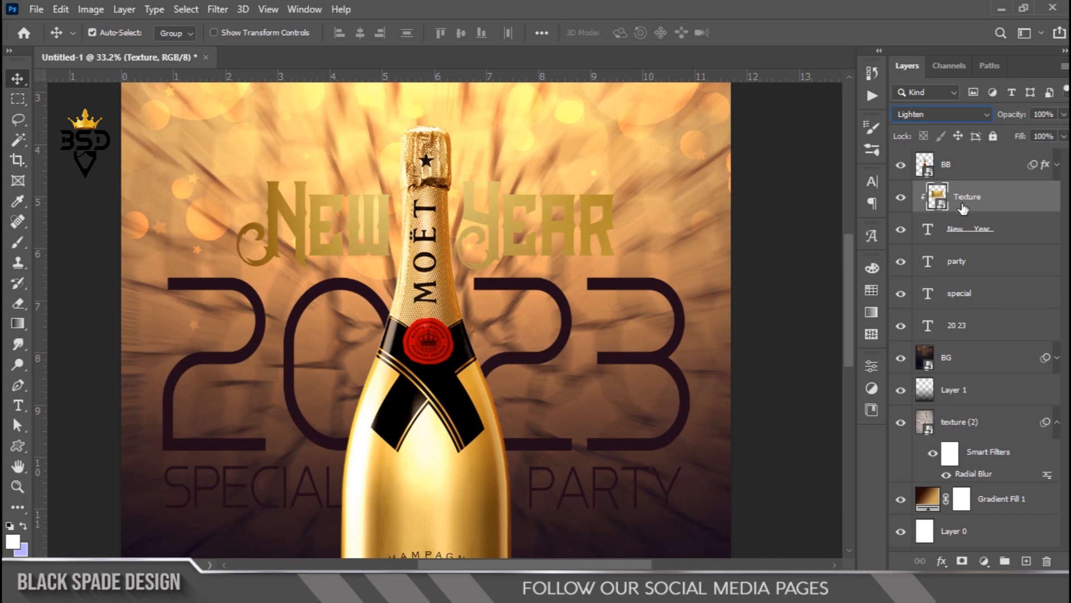
- Duplicate the Texture layer above "20 23", enlarge and move it to cover the numbers, and clip it to that text
left_click_drag(961, 210, 952, 318)
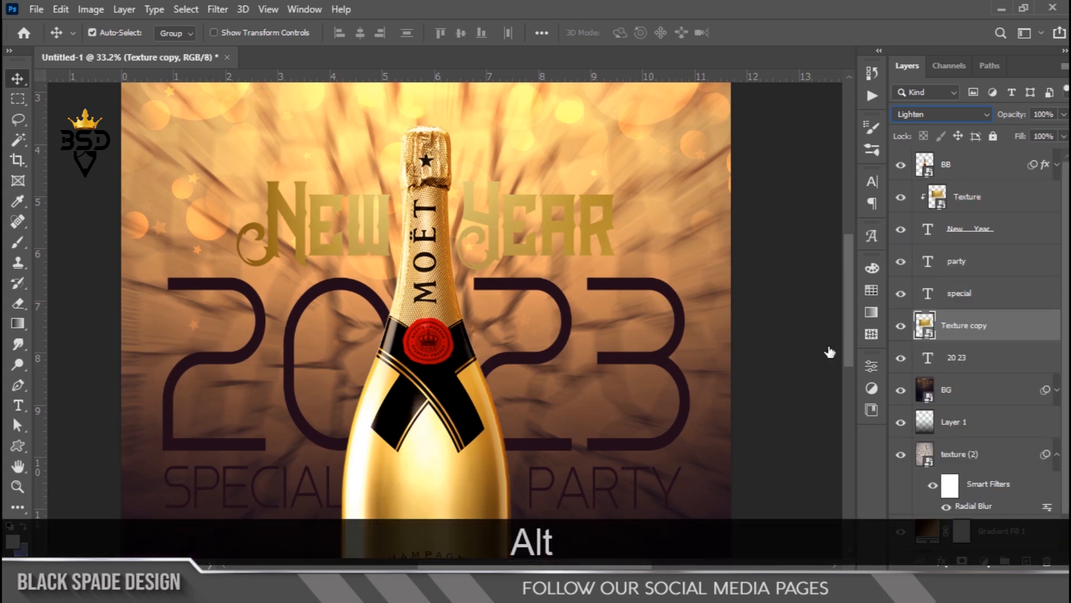
key("ctrl+t")
left_click_drag(627, 380, 719, 438)
left_click_drag(637, 342, 641, 387)
key("Return")
right_click(1002, 325)
left_click(899, 368)
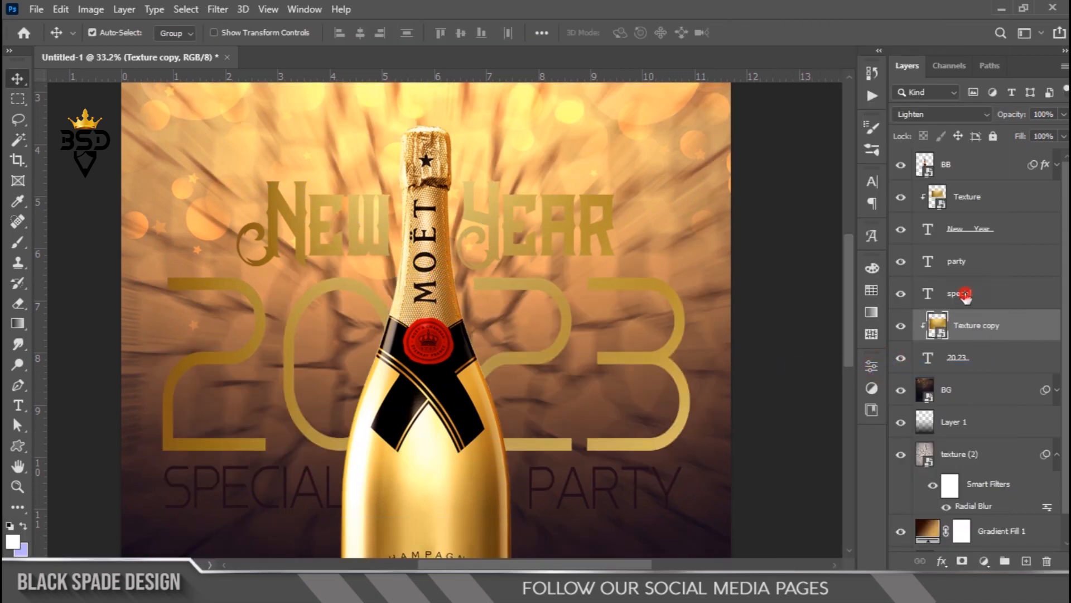
- Group the "special" and "party" text layers and duplicate the Texture copy layer directly above that group
left_click(964, 294)
left_click(970, 263, "ctrl")
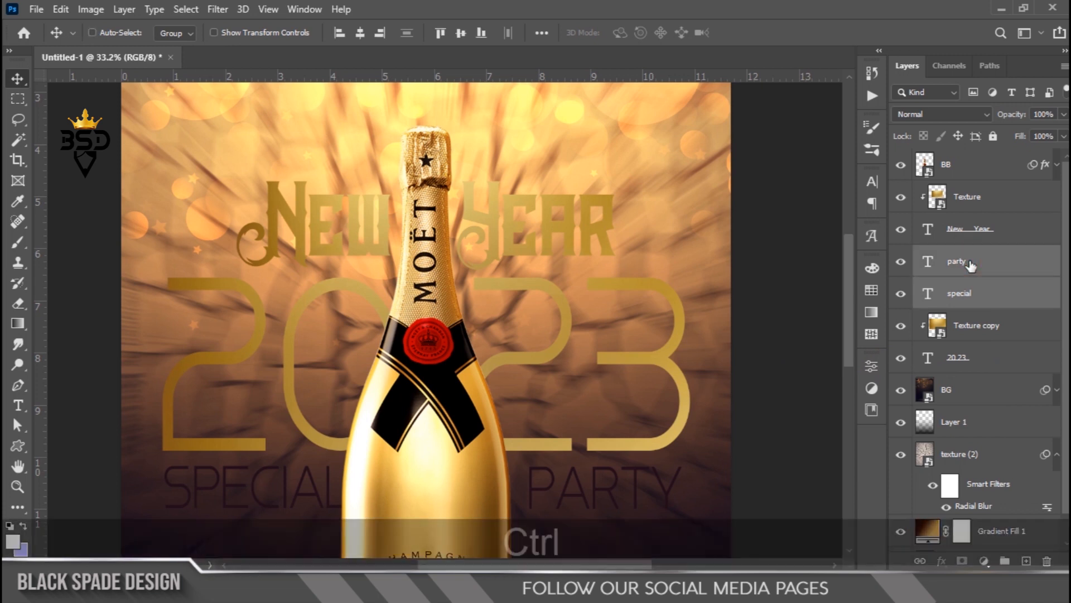
key("ctrl+g")
left_click(965, 287)
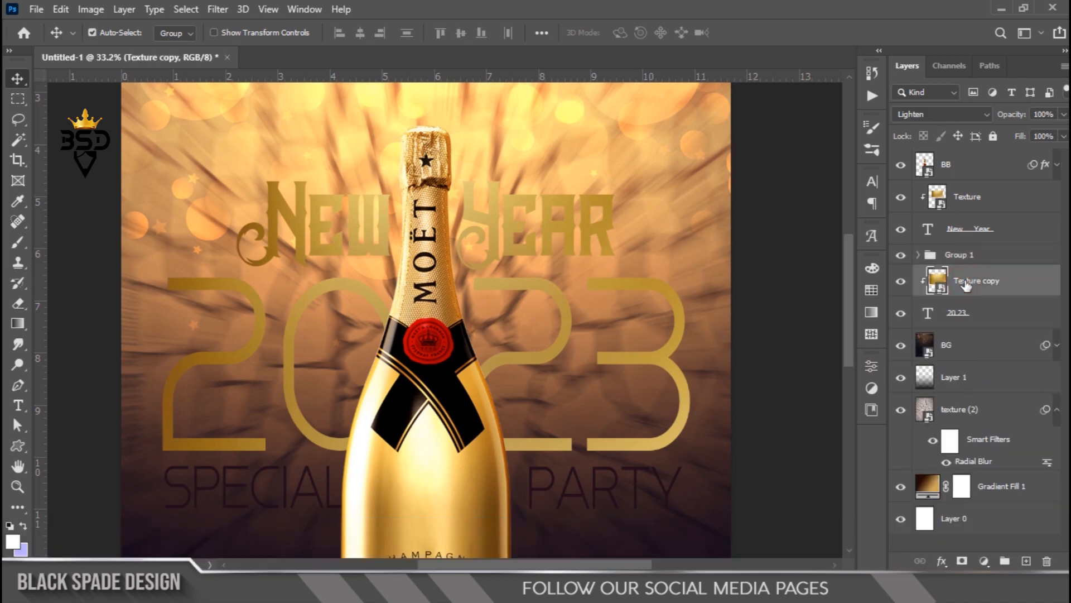
left_click_drag(966, 286, 966, 184)
left_click_drag(961, 228, 964, 272)
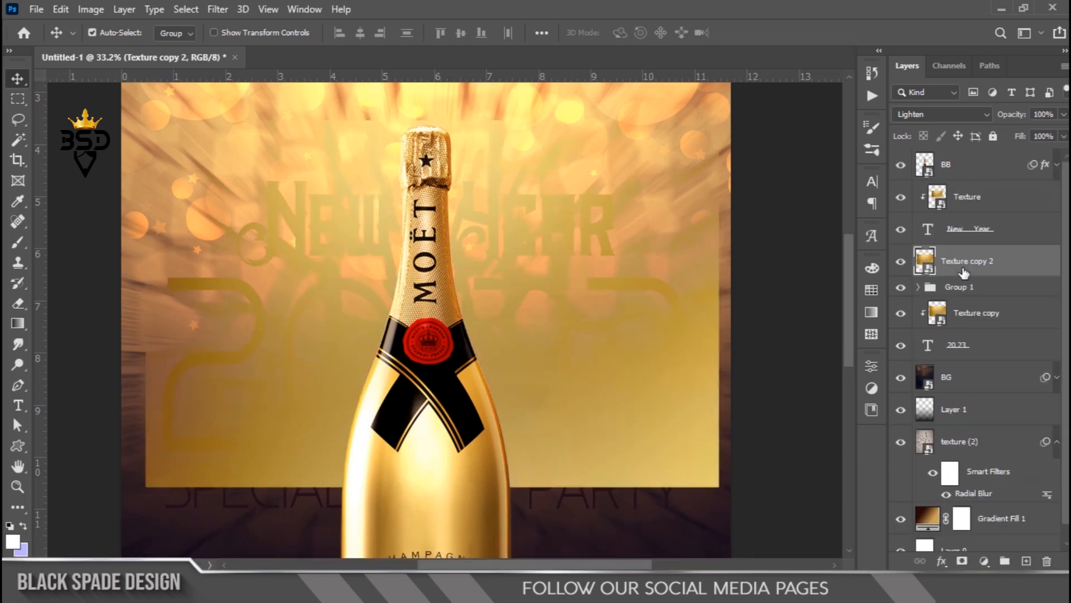
- Clip the new texture duplicate to the group and move it down to cover the "SPECIAL PARTY" text
right_click(963, 261)
left_click(791, 364)
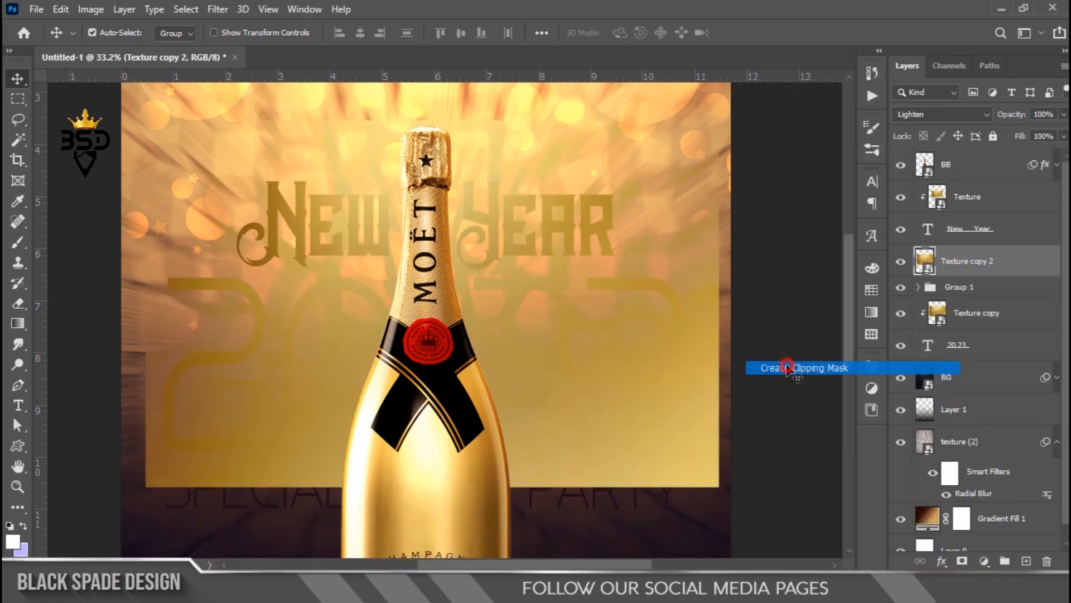
key("ctrl+0")
key("ctrl+t")
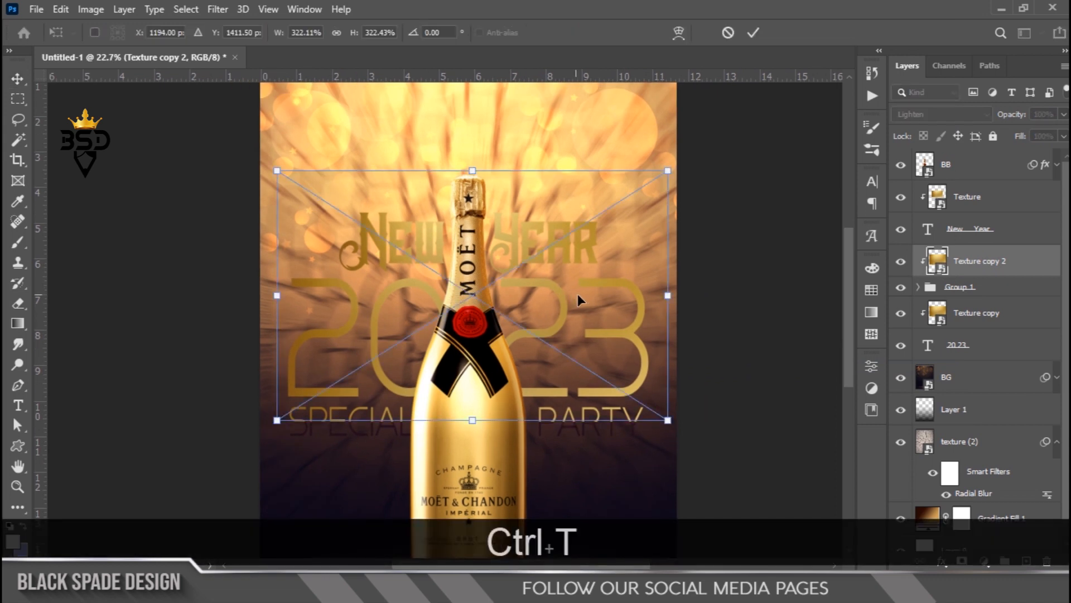
left_click_drag(583, 336, 577, 352)
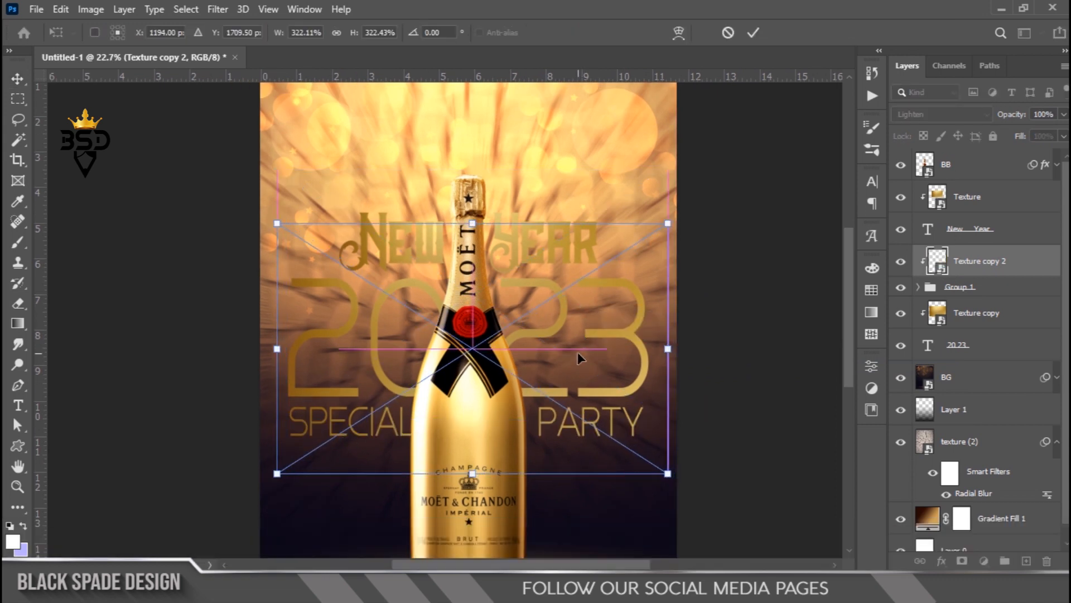
key("Return")
- Duplicate the BG layer to the top of the layer stack and set the duplicate's blend mode to Soft Light
left_click_drag(947, 377, 960, 161)
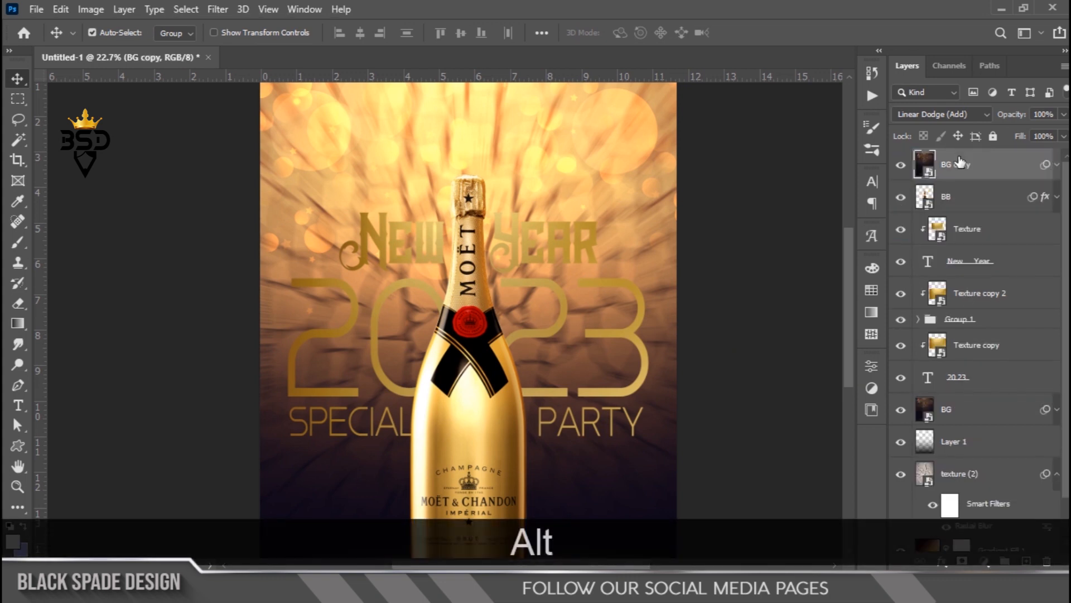
left_click(937, 114)
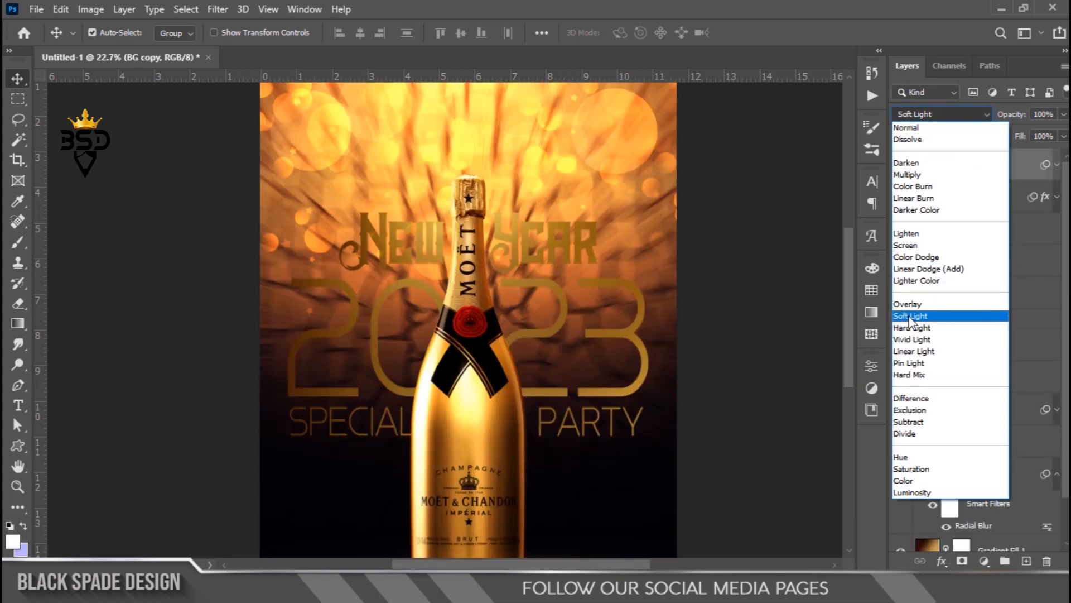
left_click(909, 316)
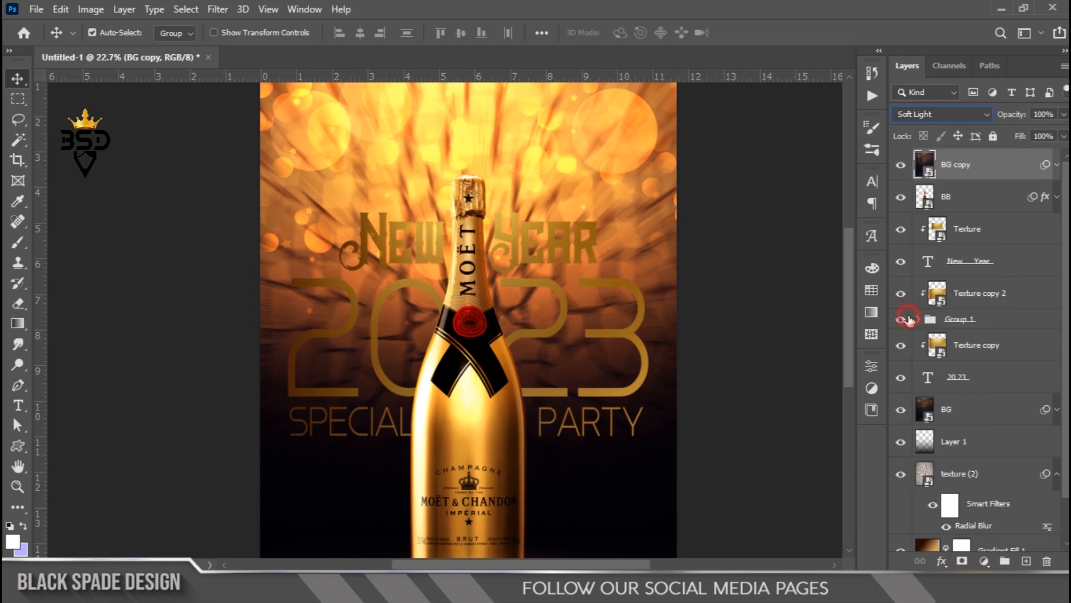
scroll(525, 255, "down", 8)
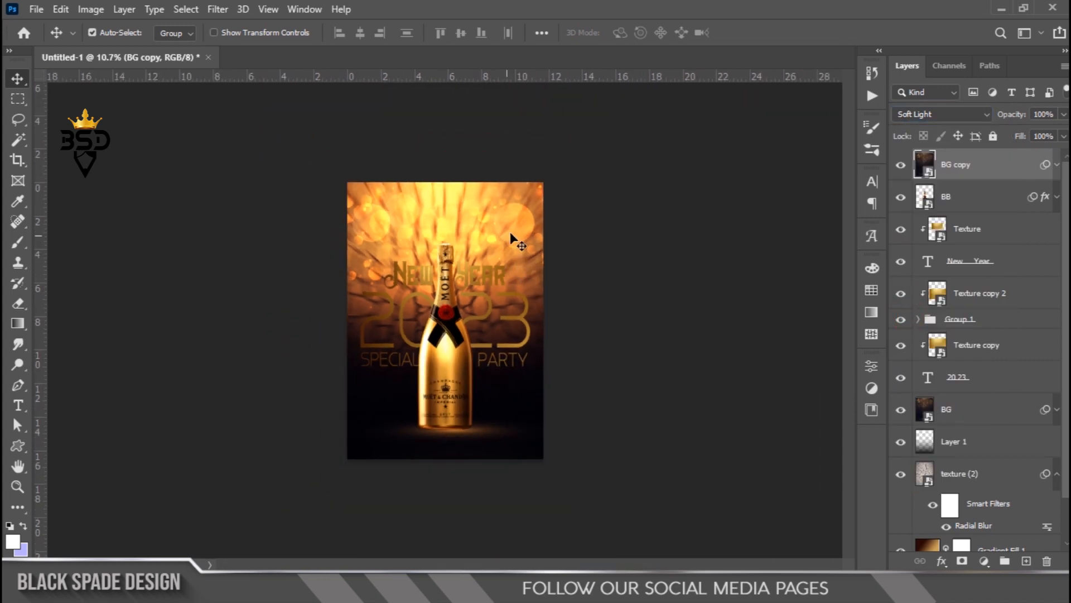
scroll(495, 366, "up", 3)
scroll(494, 366, "up", 2)
left_click_drag(491, 363, 486, 276)
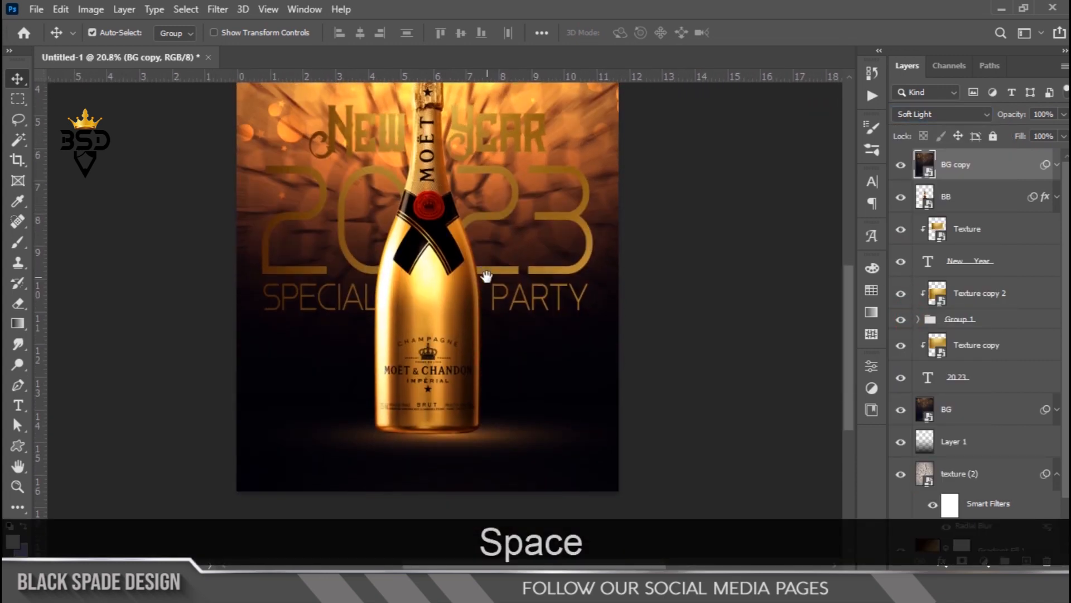
scroll(491, 273, "up", 3)
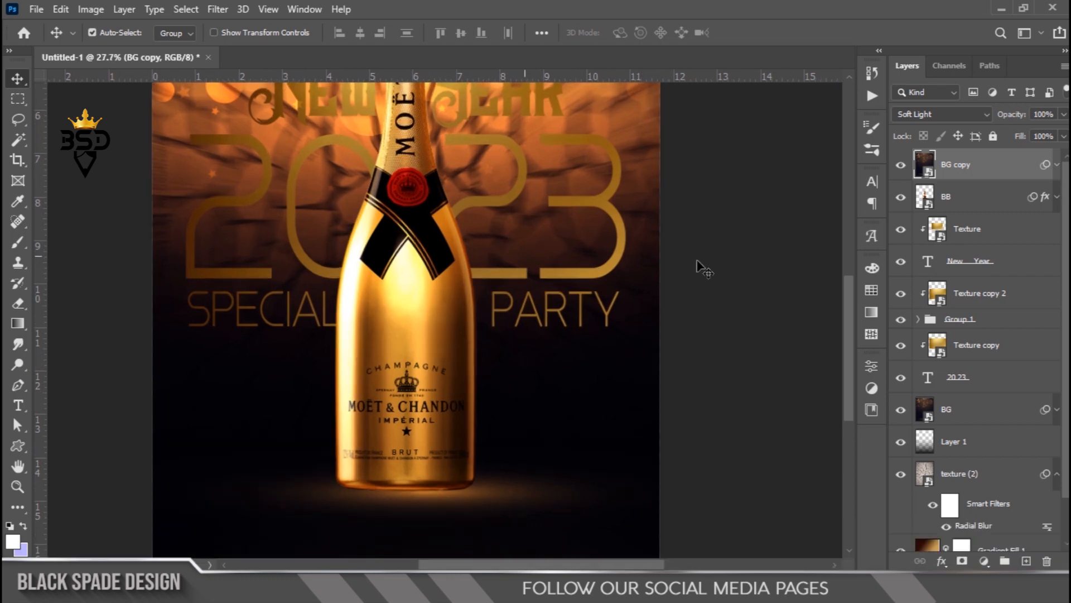
- Turn off the Curves smart filter on the BG copy layer and collapse its filter list
left_click(986, 236)
scroll(411, 301, "down", 4)
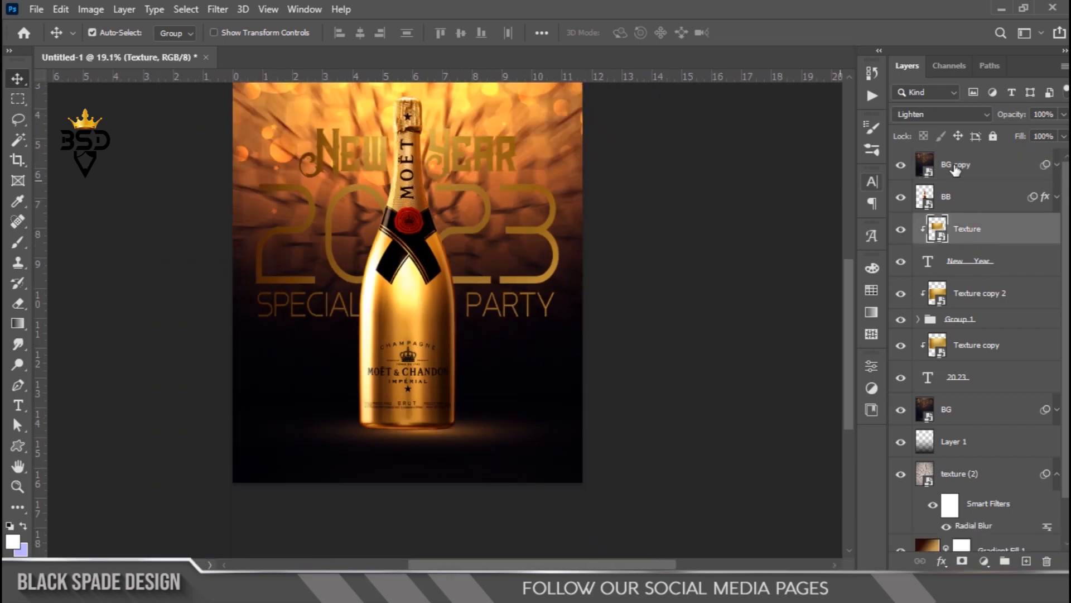
left_click(962, 167)
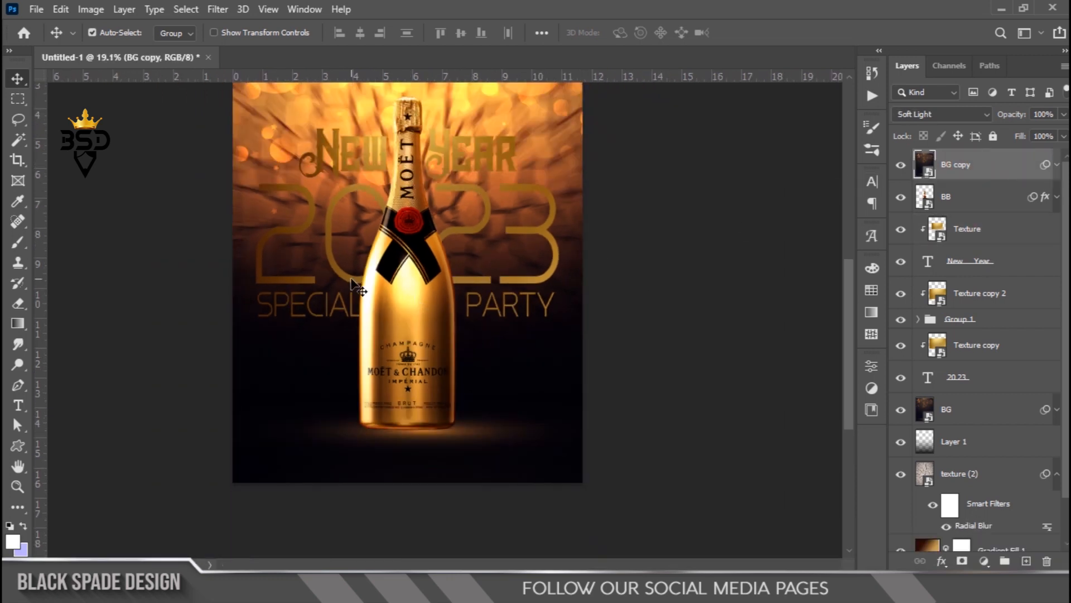
scroll(353, 280, "down", 3)
scroll(427, 306, "up", 3)
left_click_drag(455, 318, 460, 262)
left_click(1057, 165)
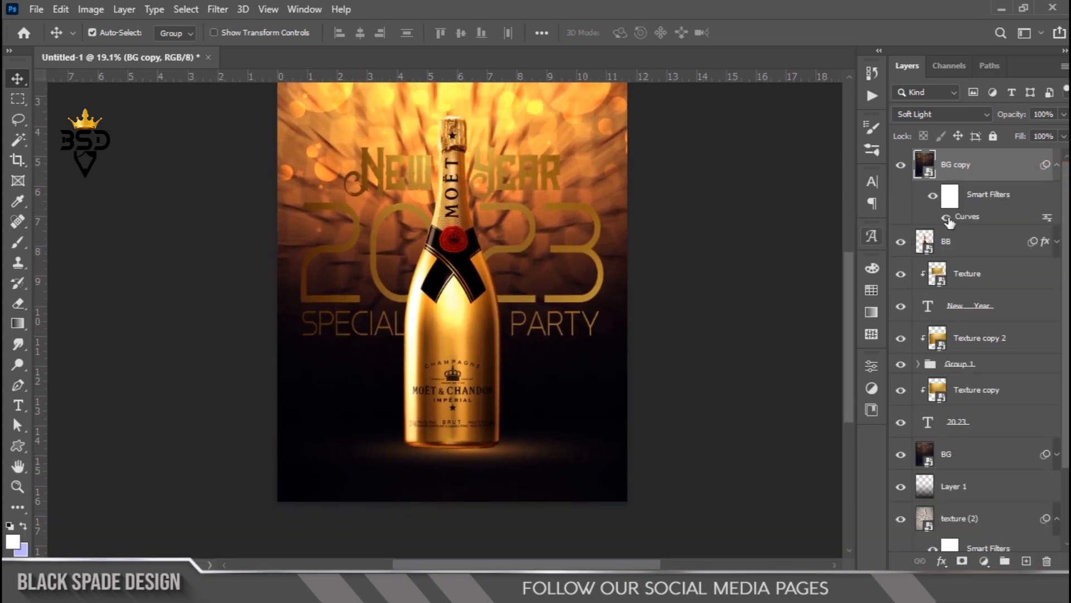
scroll(492, 217, "up", 2)
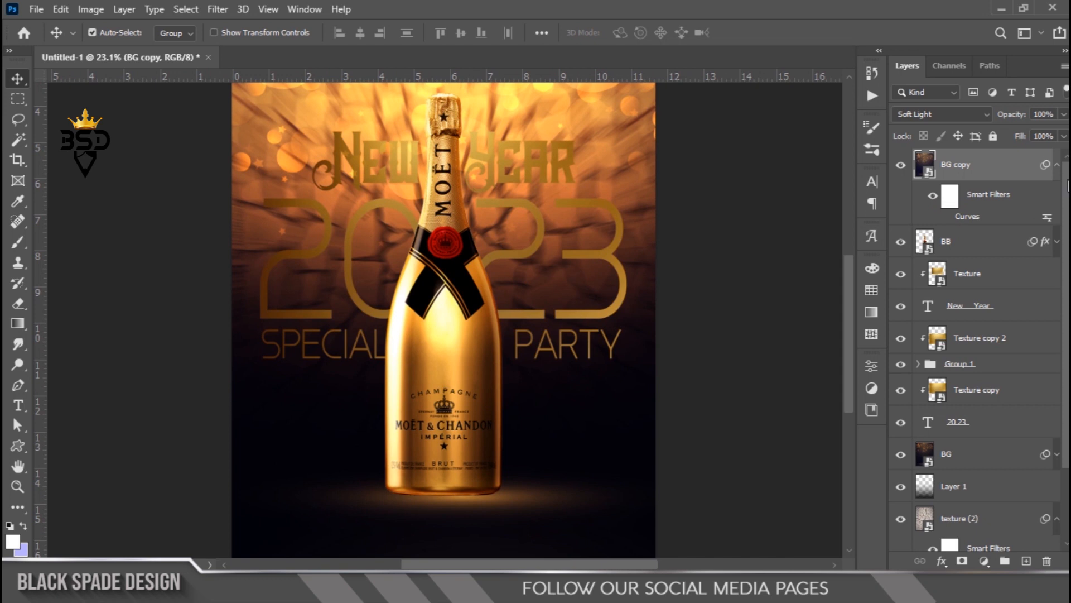
left_click(1056, 165)
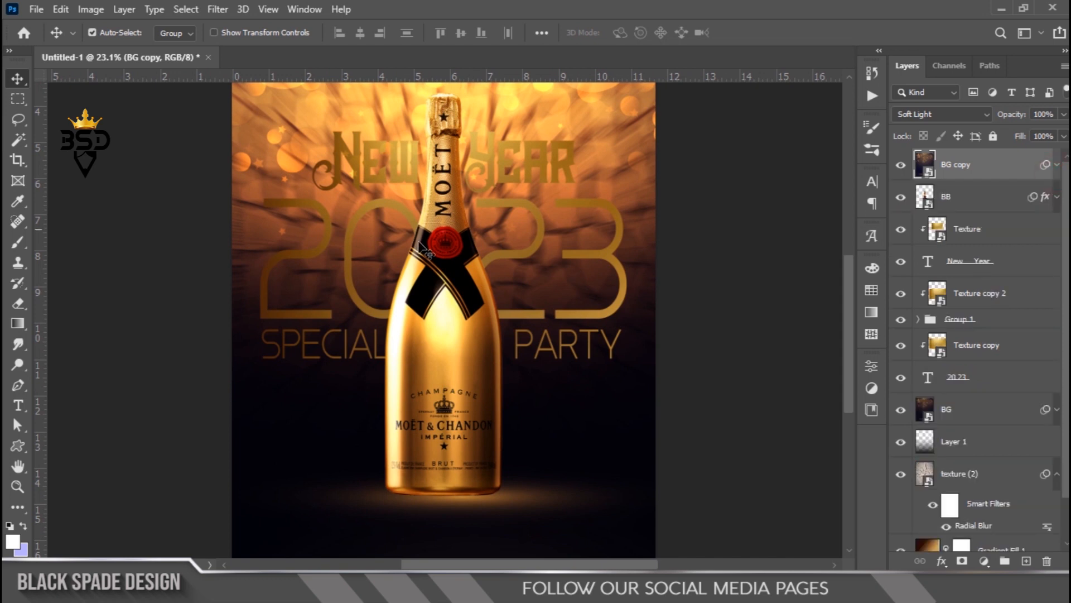
- Set the blend mode of the Texture copy layer clipped to "20 23" to Screen
scroll(385, 284, "up", 4)
left_click_drag(433, 223, 436, 291)
left_click(949, 237)
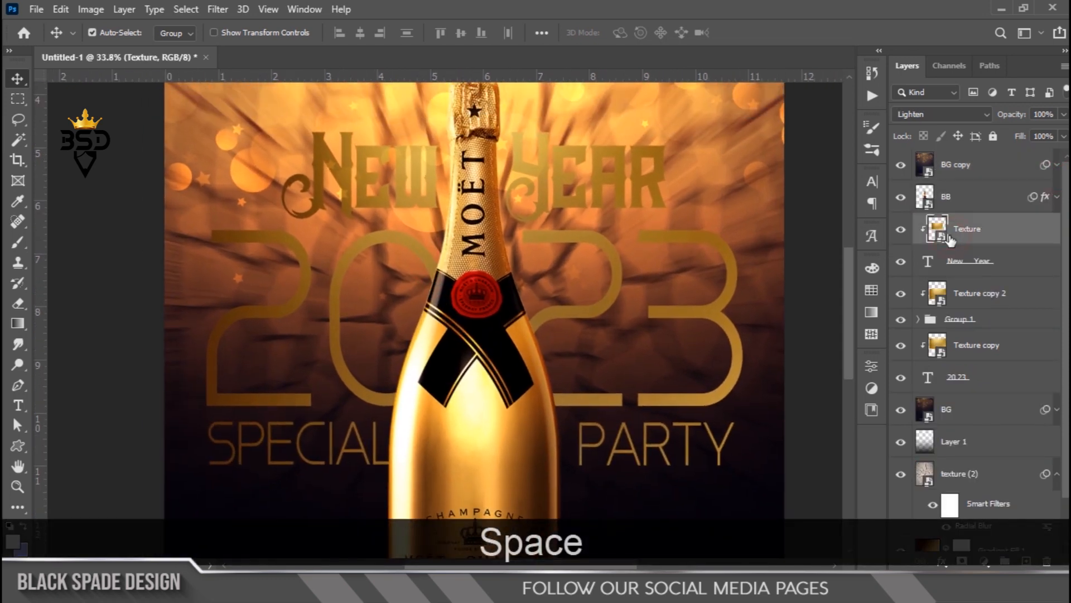
scroll(451, 225, "up", 1)
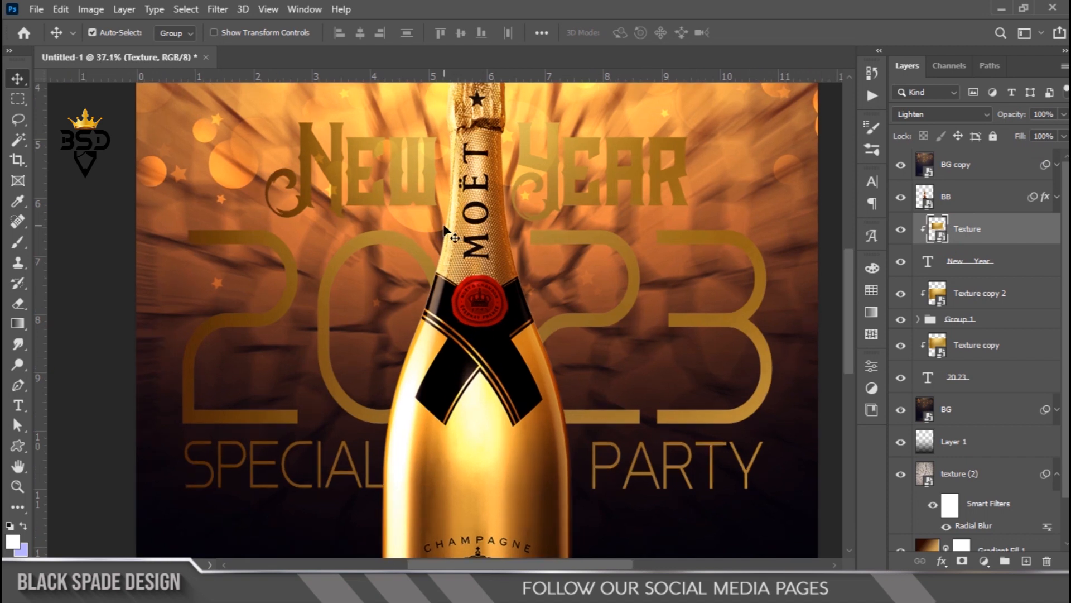
left_click(938, 362)
left_click(941, 116)
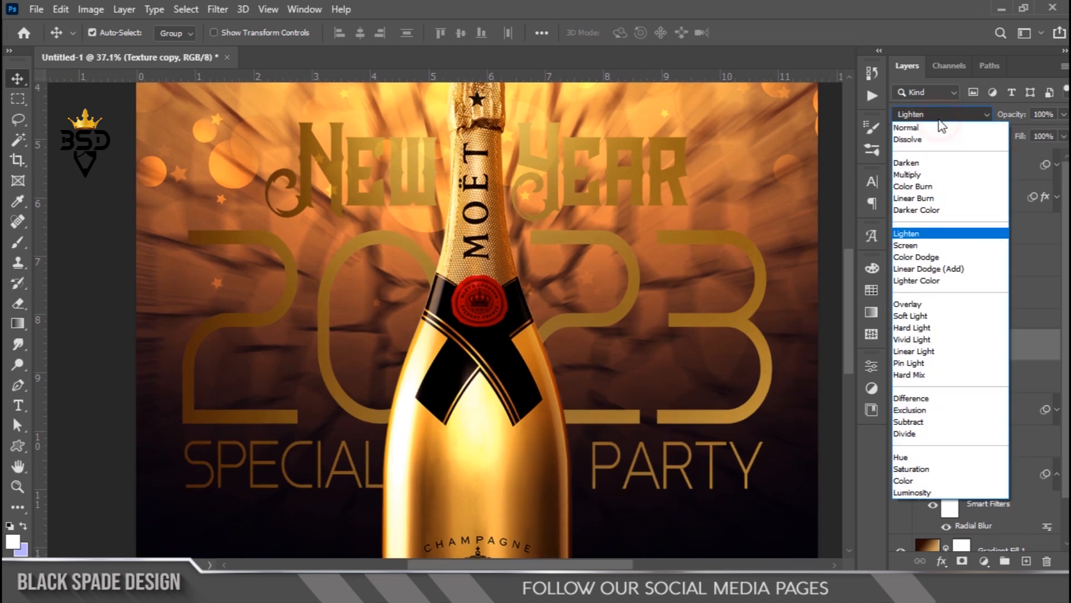
left_click(912, 247)
- Set the blend mode of the textures clipped to Group 1 and to the "New Year" text to Screen
left_click(963, 298)
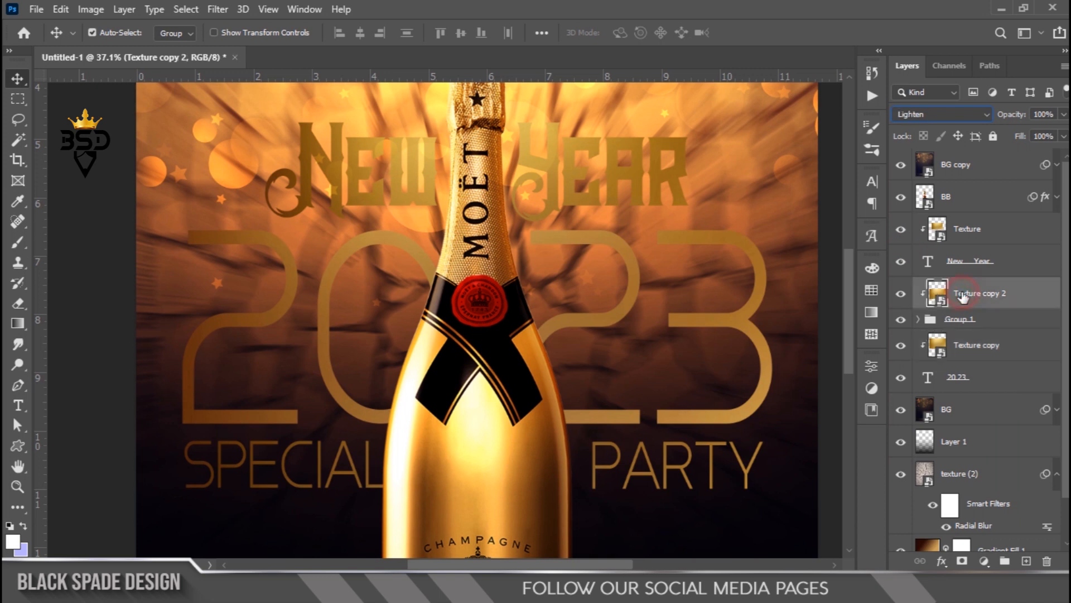
left_click(965, 114)
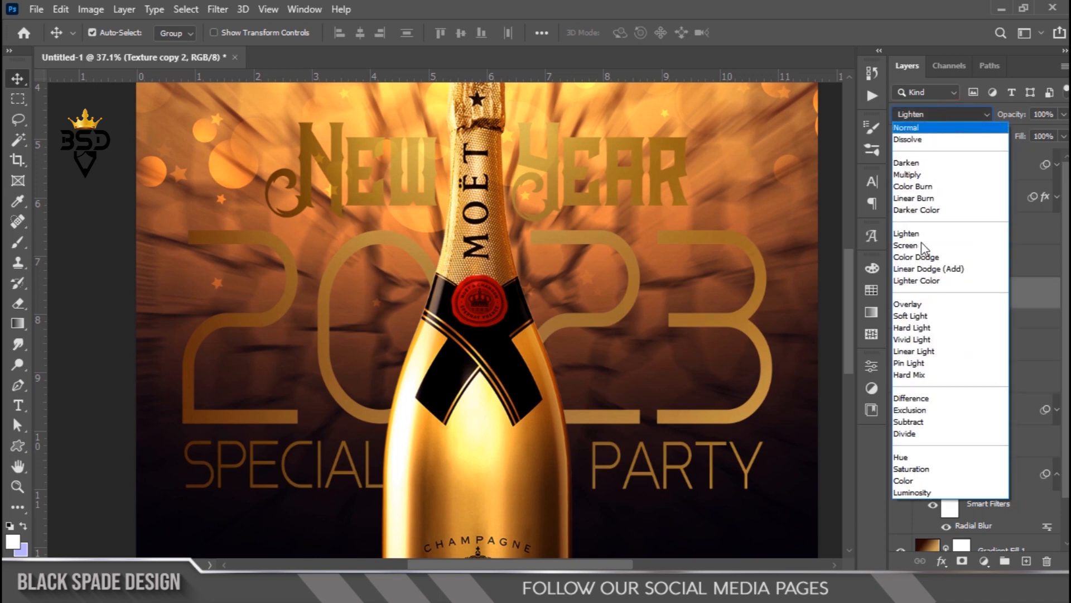
left_click(918, 251)
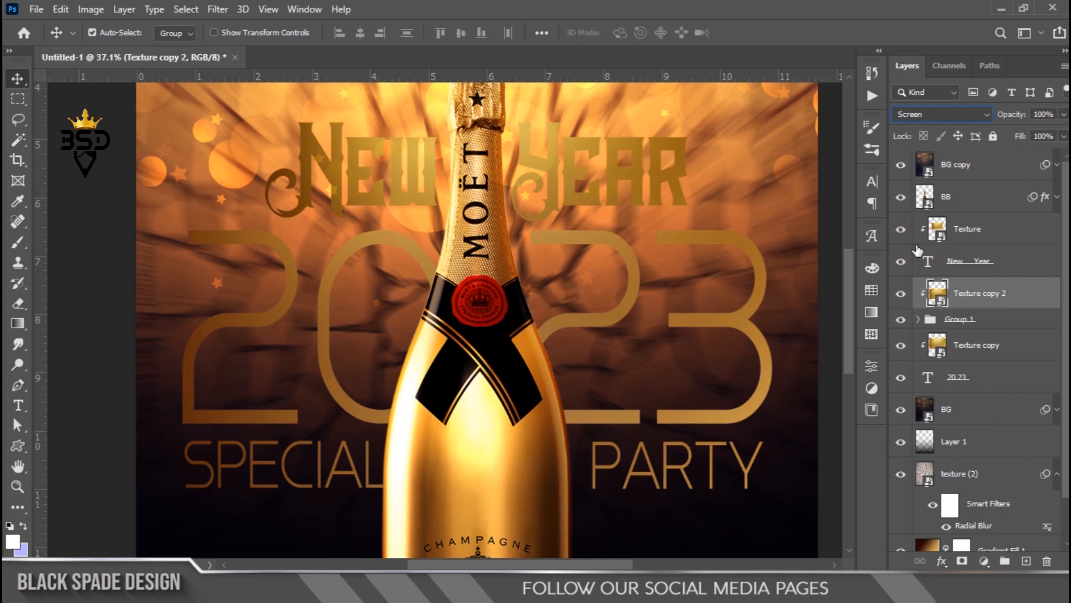
left_click(956, 233)
left_click(946, 114)
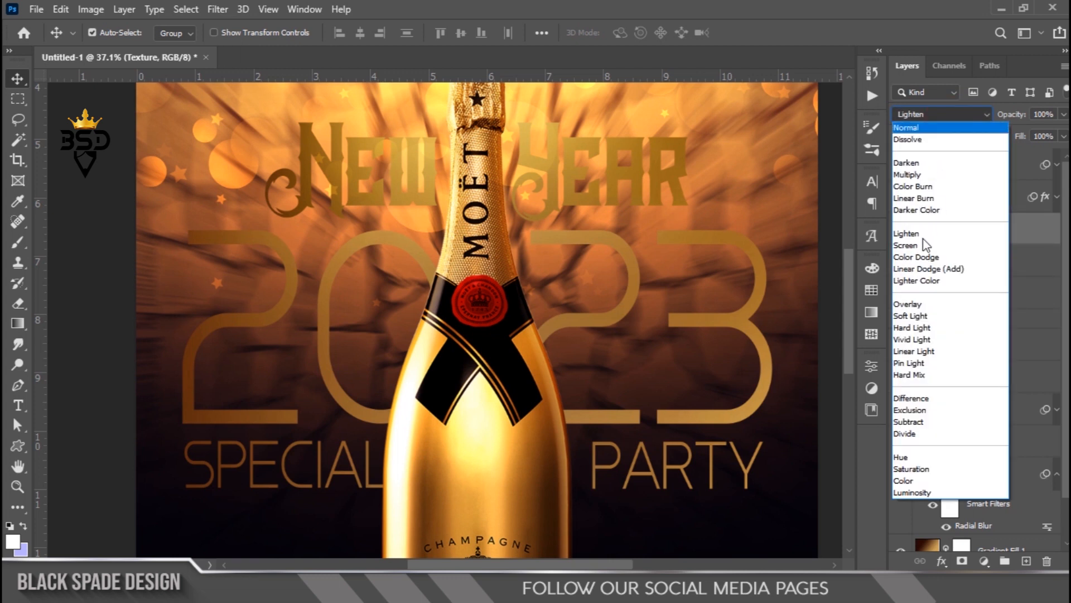
left_click(915, 251)
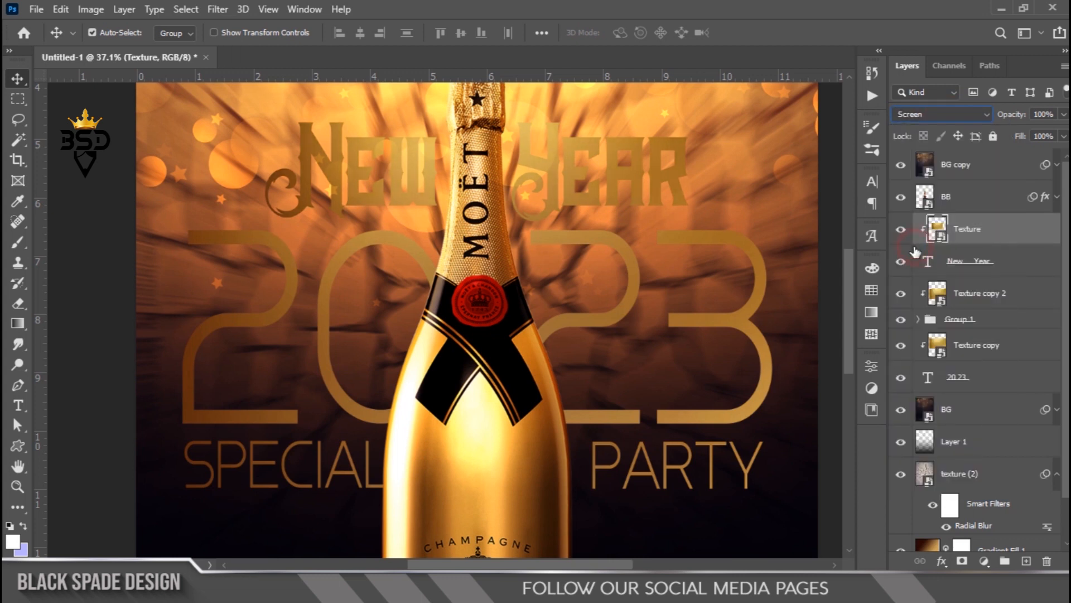
- Add a drop shadow to the "New Year" text with 33% opacity and a size of 5 px
left_click(971, 268)
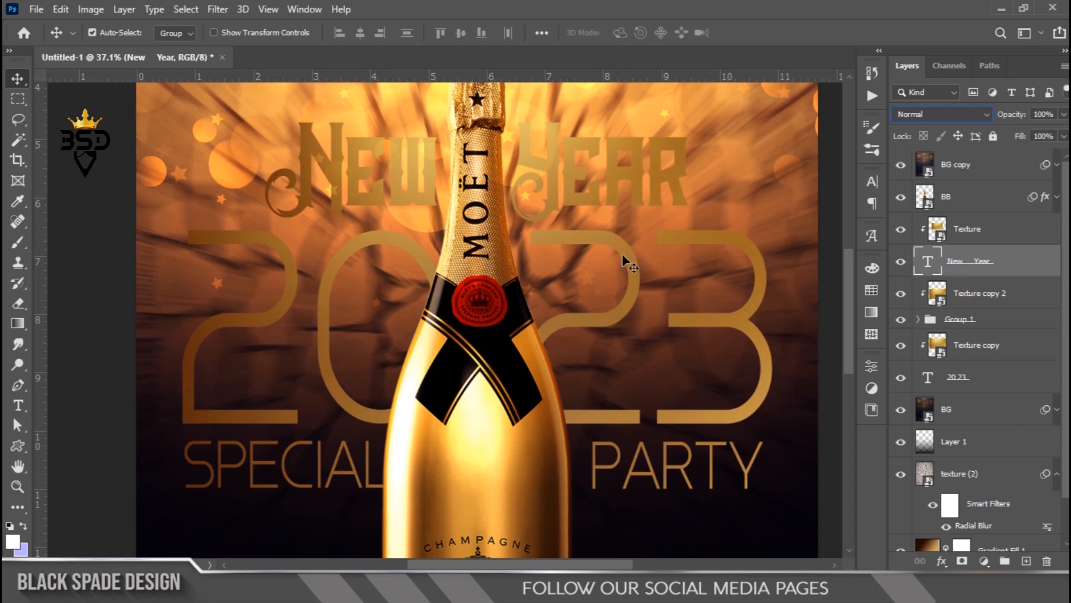
left_click(942, 561)
left_click(904, 547)
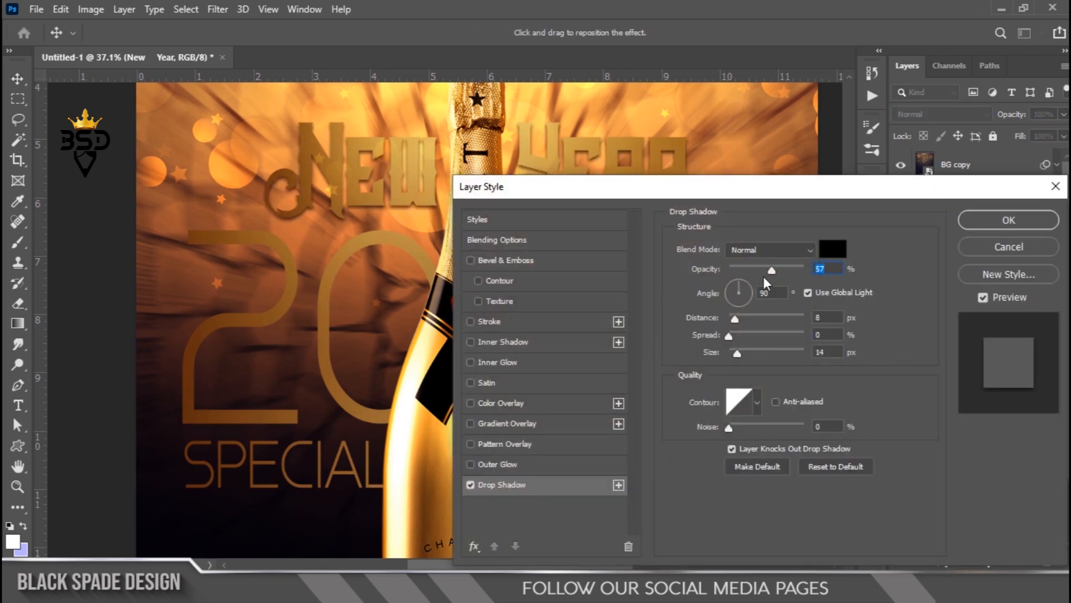
left_click_drag(755, 268, 755, 267)
type("5")
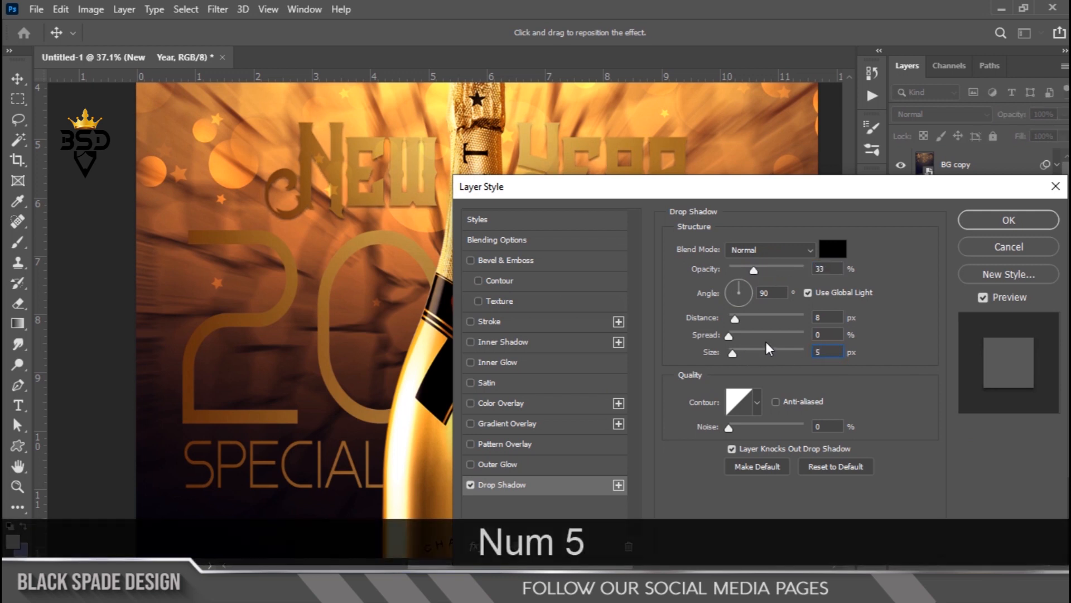
left_click(1007, 220)
left_click(416, 192)
scroll(411, 191, "down", 5)
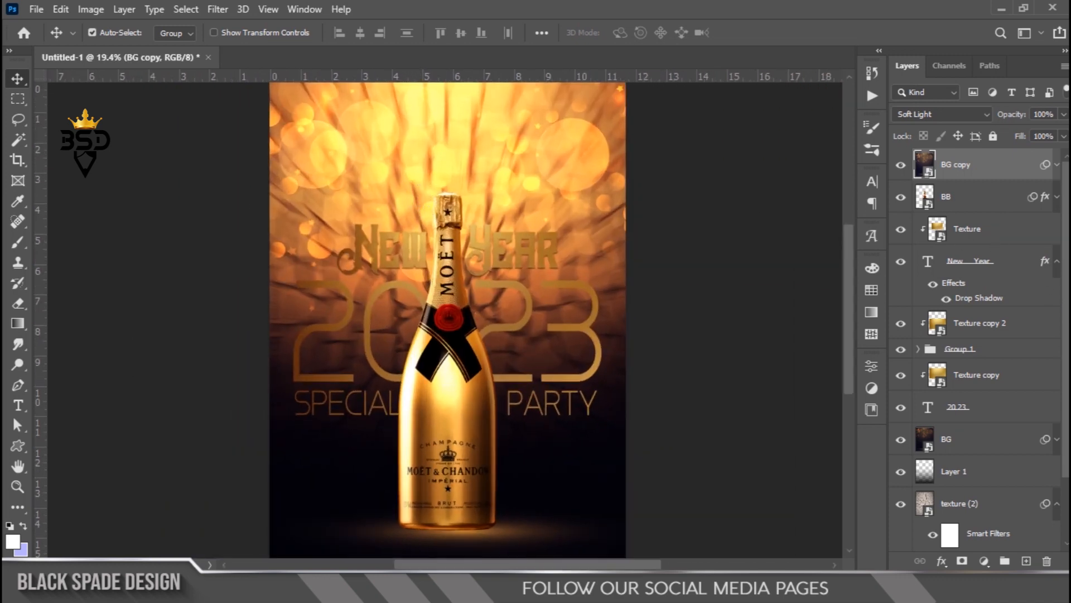
- Place the Light image from the SD folder above the BB layer, enlarged to about 248% and moved up around the bottle neck
left_click(975, 199)
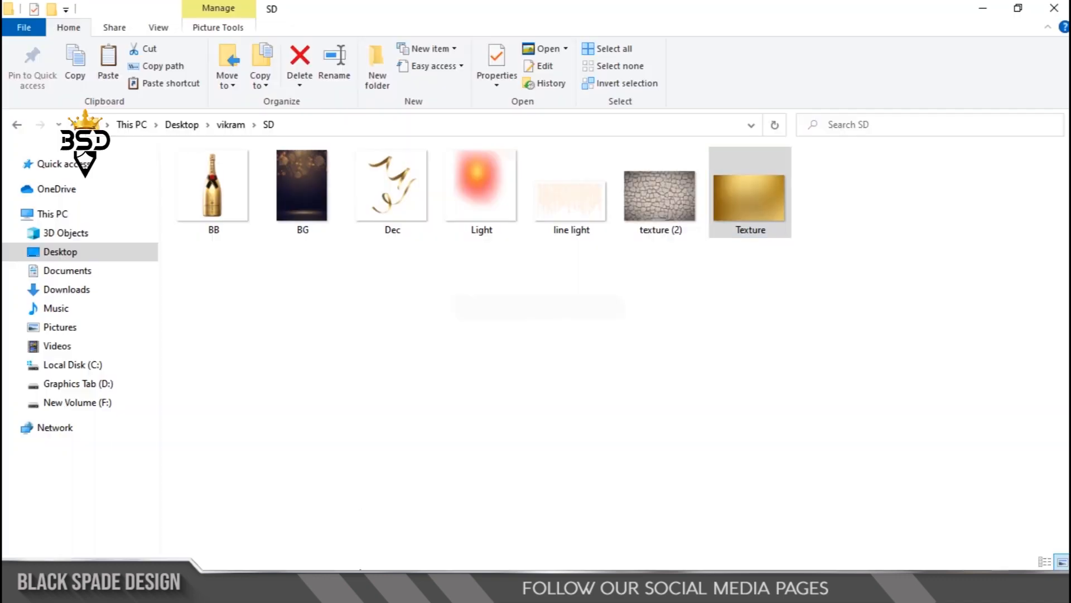
left_click(475, 194)
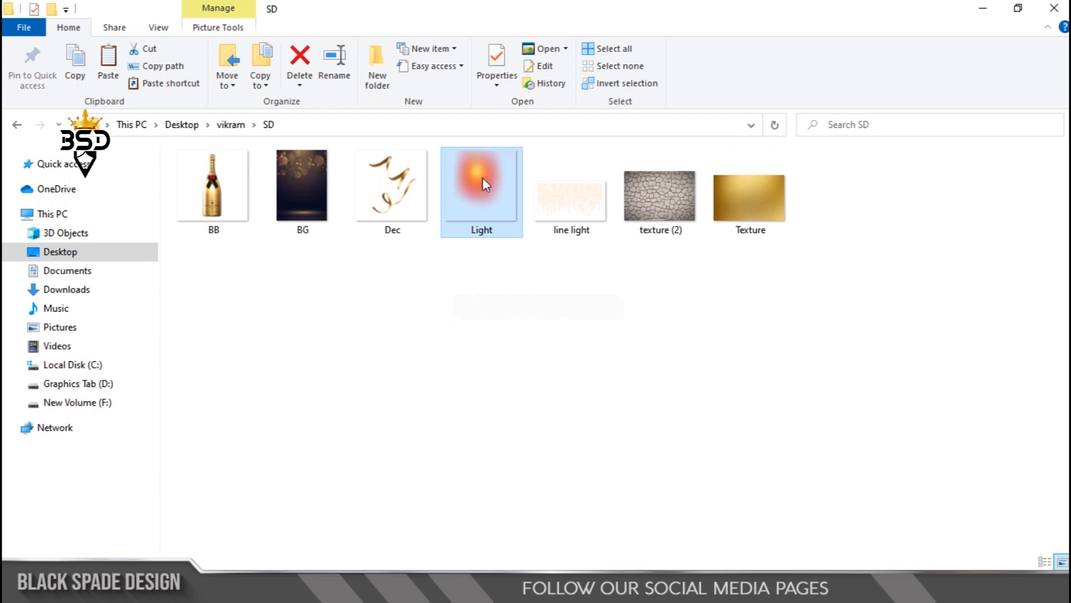
left_click_drag(491, 228, 480, 410)
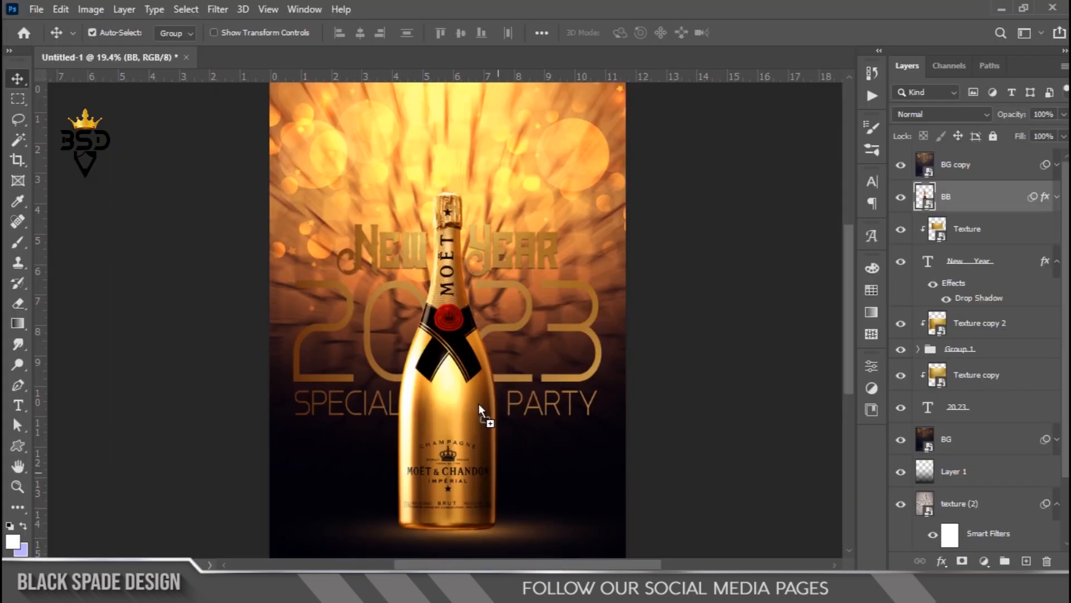
left_click_drag(444, 229, 445, 229)
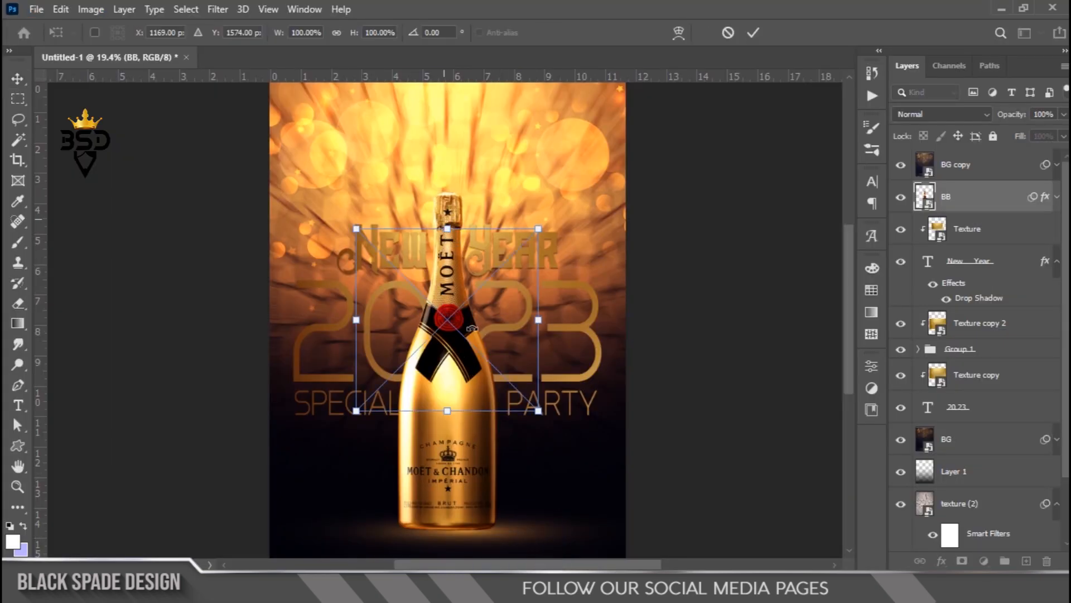
left_click_drag(490, 286, 603, 134)
key("ctrl+minus")
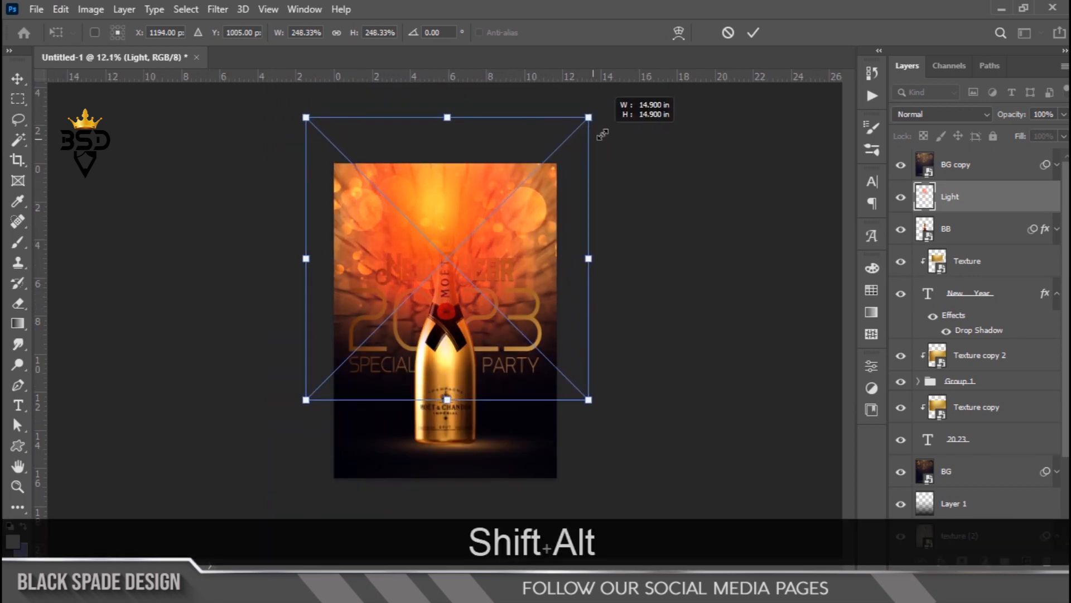
left_click(753, 33)
- Clip the Light layer to the BB bottle layer and set its blend mode to Screen
right_click(968, 206)
left_click(851, 366)
left_click(964, 111)
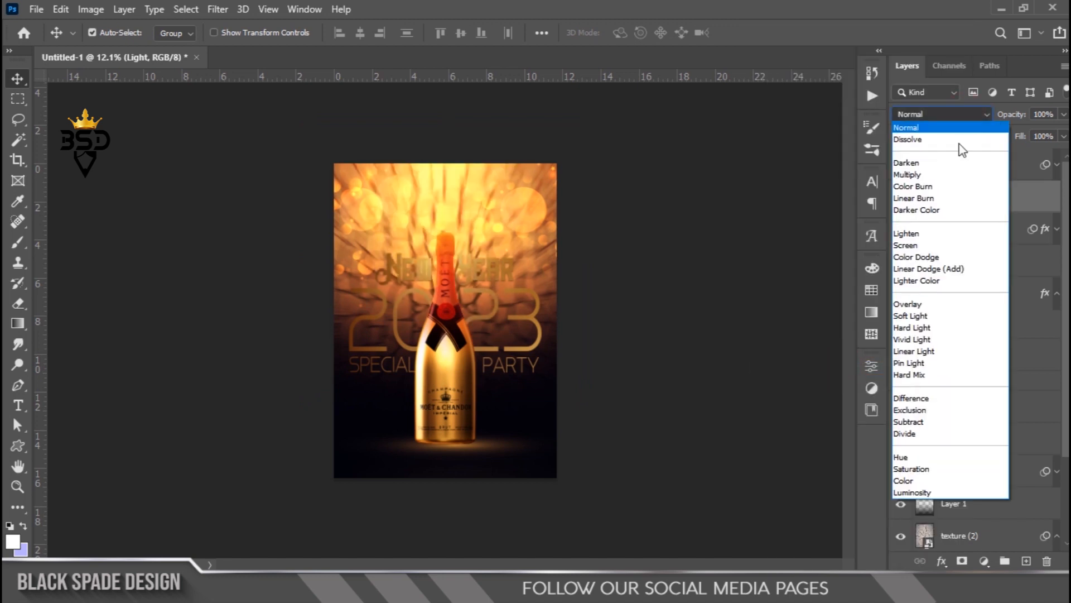
left_click(914, 246)
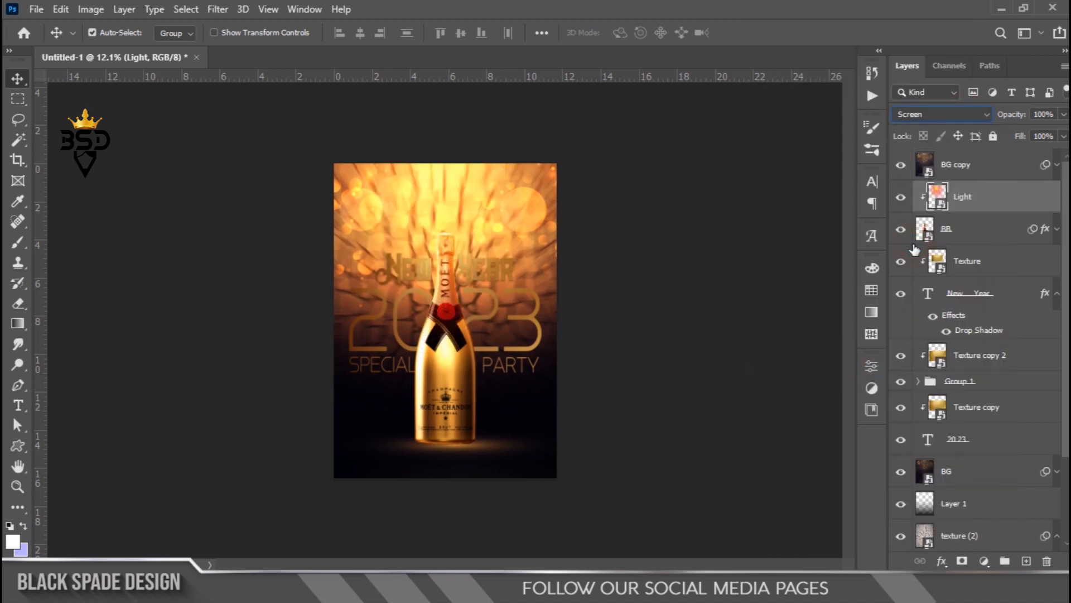
- Move the clipped Light layer down to a vertical position of 1112 px over the bottle neck
left_click(445, 254)
scroll(444, 254, "up", 4)
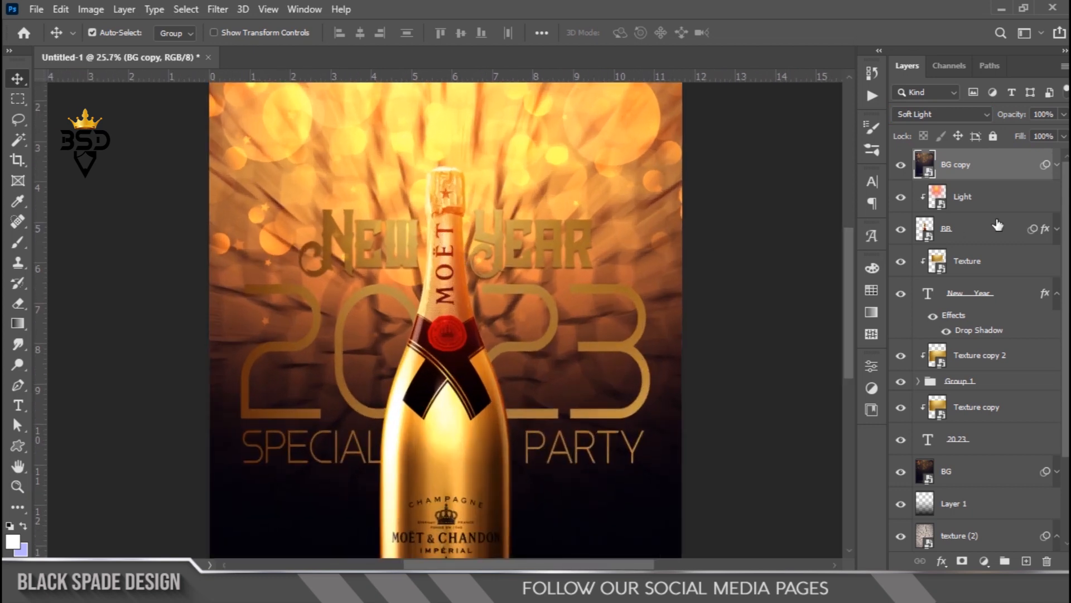
left_click(979, 205)
key("ctrl+t")
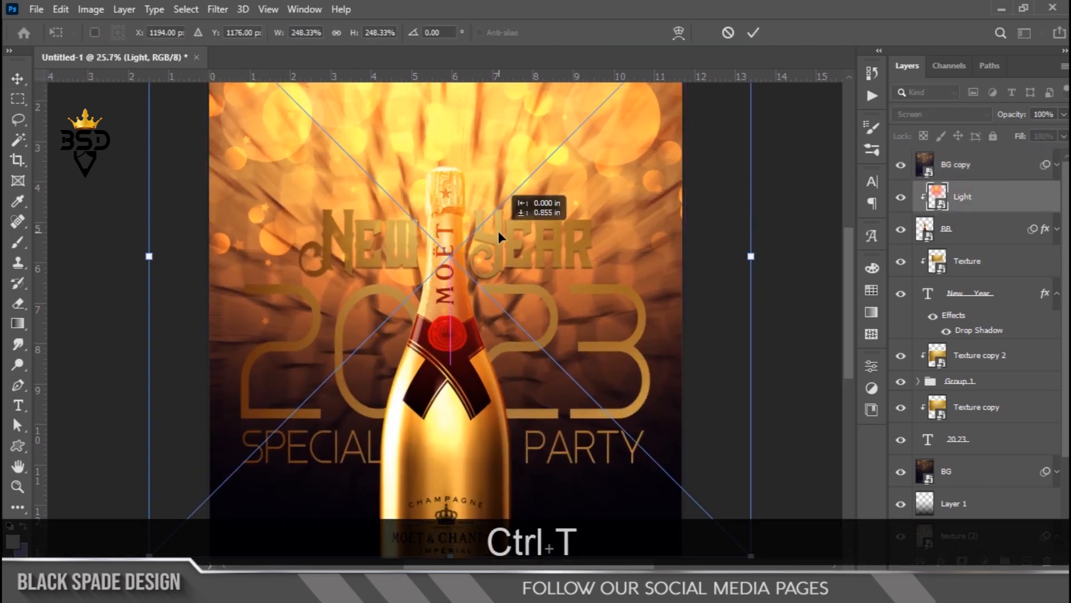
key("Return")
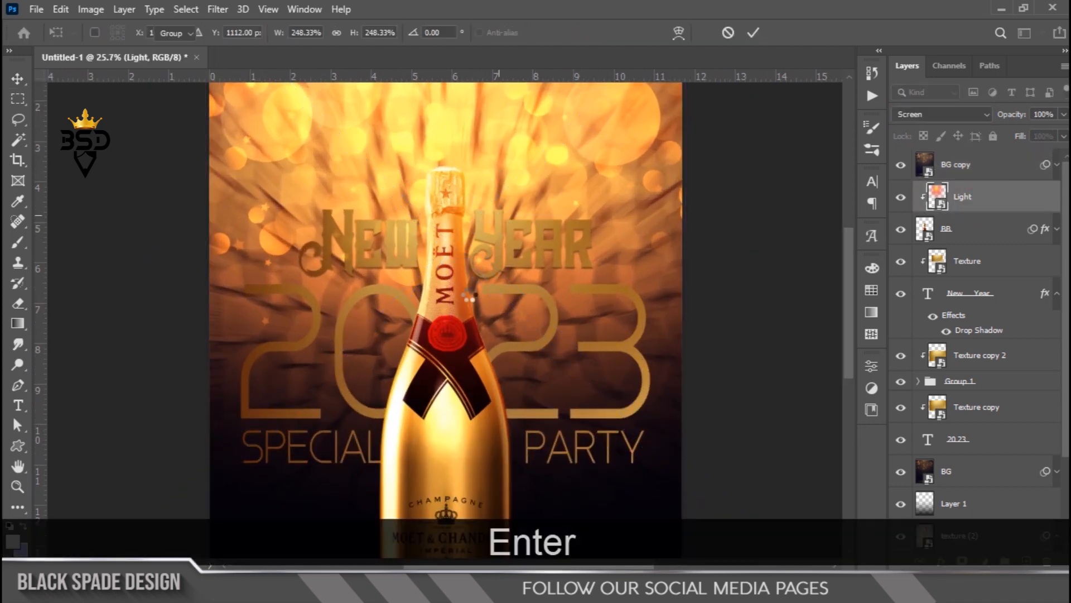
- Add a Curves adjustment clipped to the BB bottle layer and pull its midtones down to darken the bottle
scroll(473, 371, "down", 4)
scroll(456, 371, "up", 3)
key("space")
left_click_drag(454, 390, 450, 329)
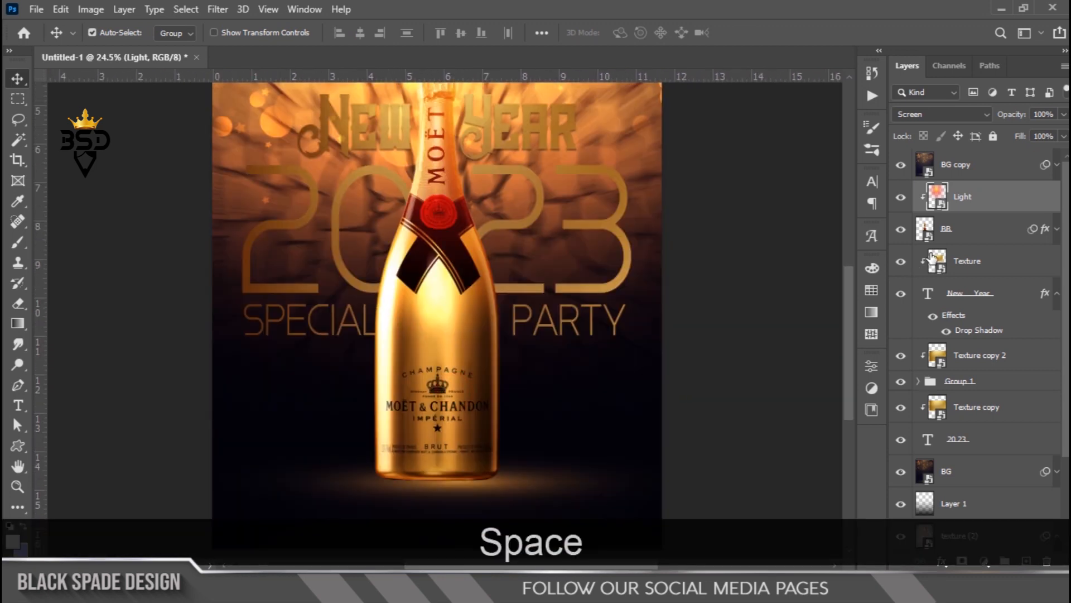
left_click(958, 240)
scroll(406, 299, "down", 1)
key("space")
left_click_drag(446, 370, 439, 347)
left_click(984, 560)
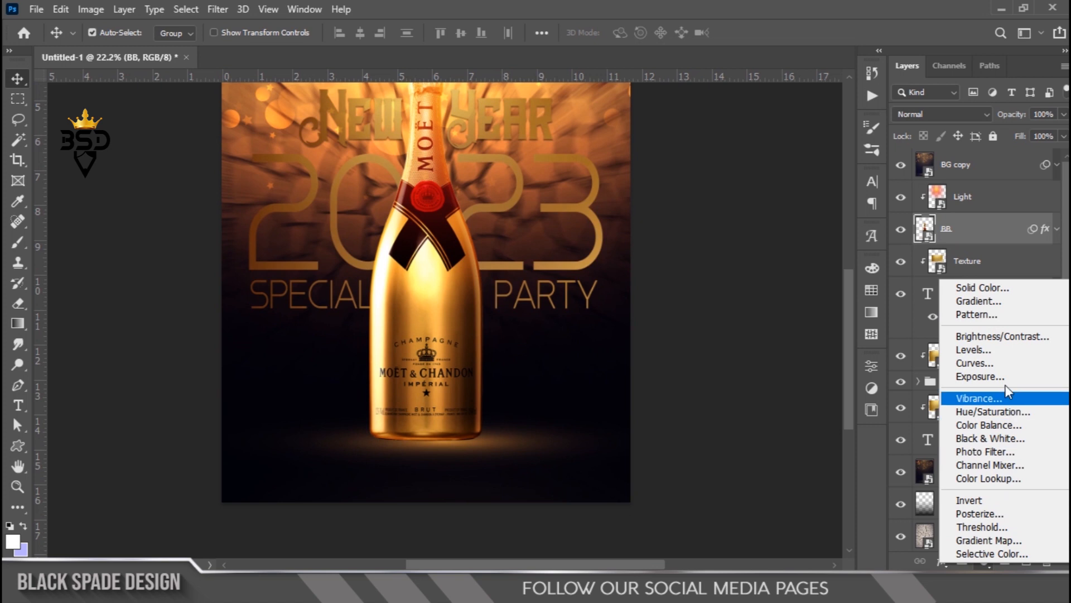
left_click(993, 362)
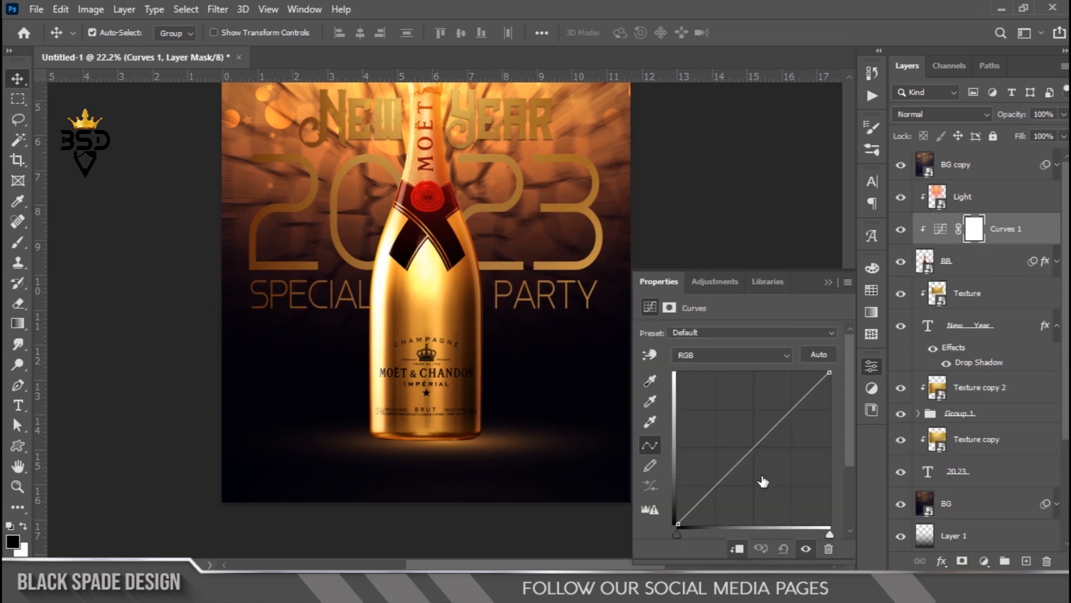
left_click_drag(754, 447, 772, 462)
- Invert the Curves mask to black and set up a soft, fully round 300 px brush
left_click(968, 237)
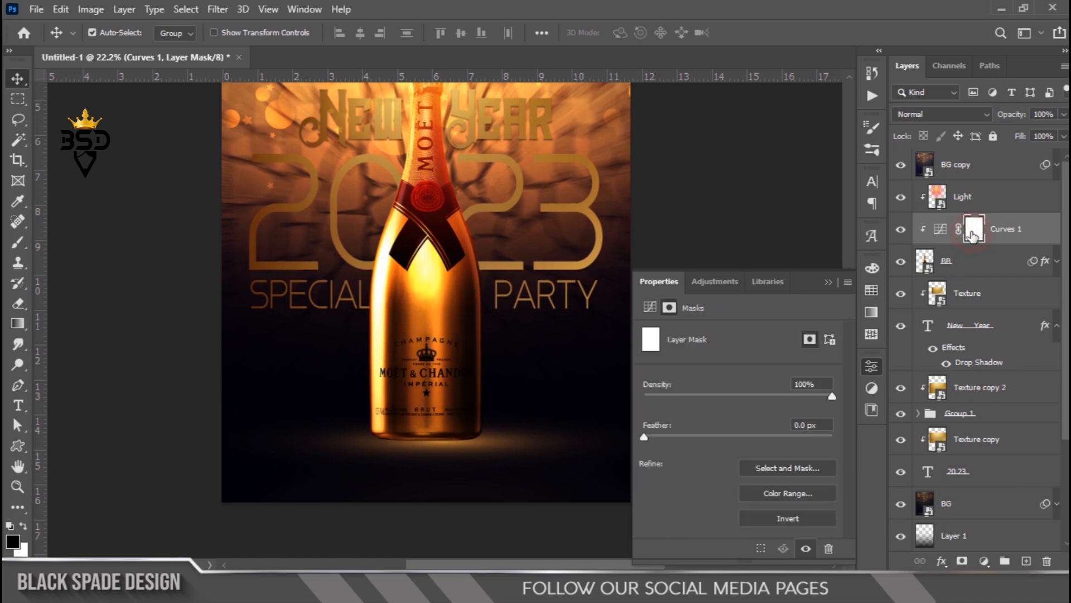
key("ctrl+i")
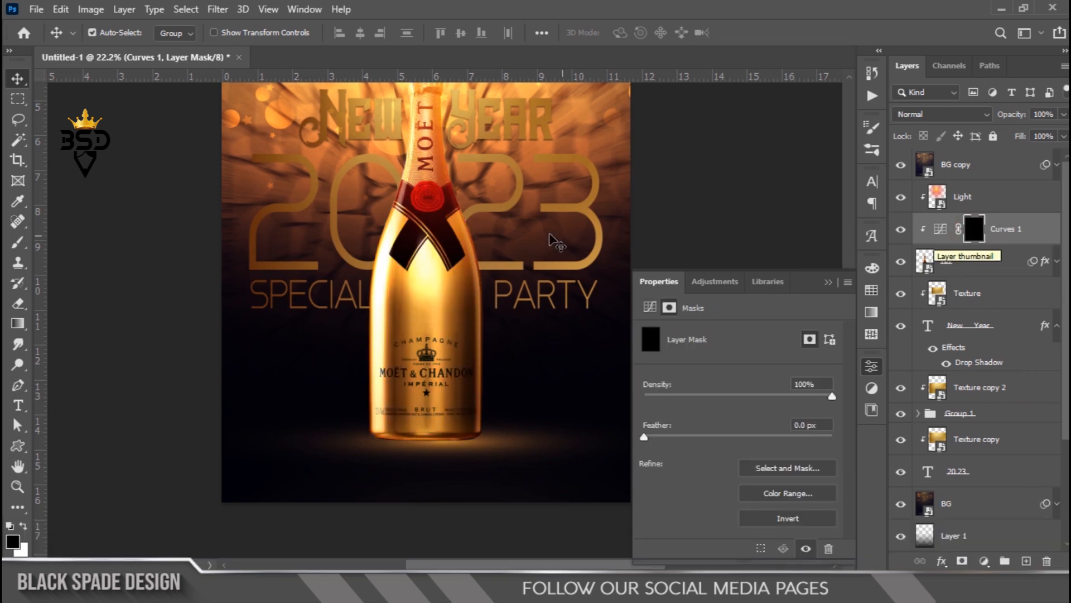
key("b")
scroll(420, 318, "up", 2)
key("bracketleft")
key("bracketleft")
key("bracketleft")
key("bracketleft")
key("bracketleft")
key("bracketleft")
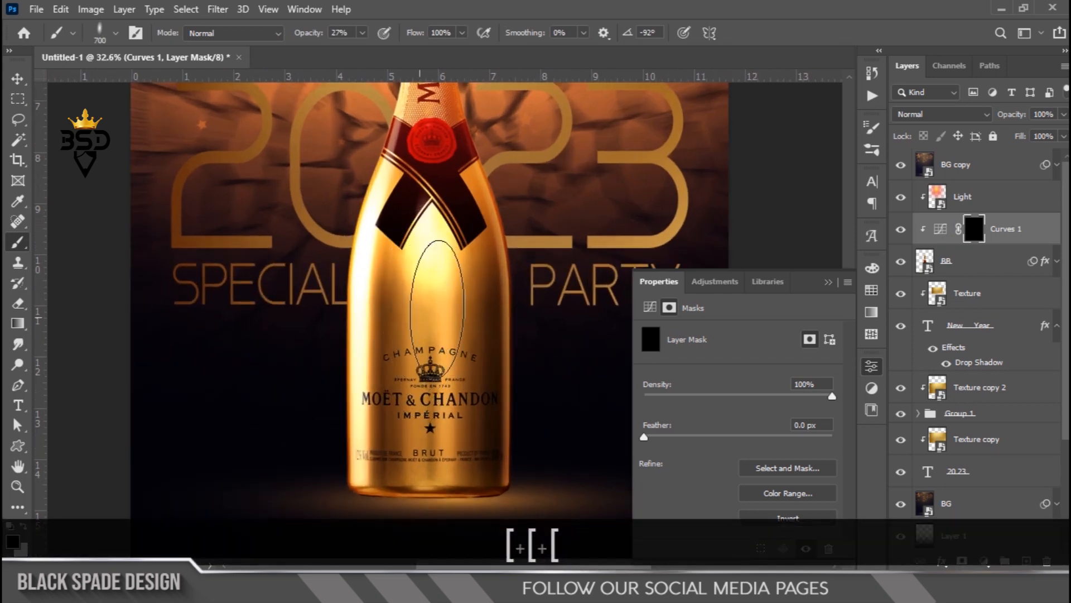
left_click(114, 33)
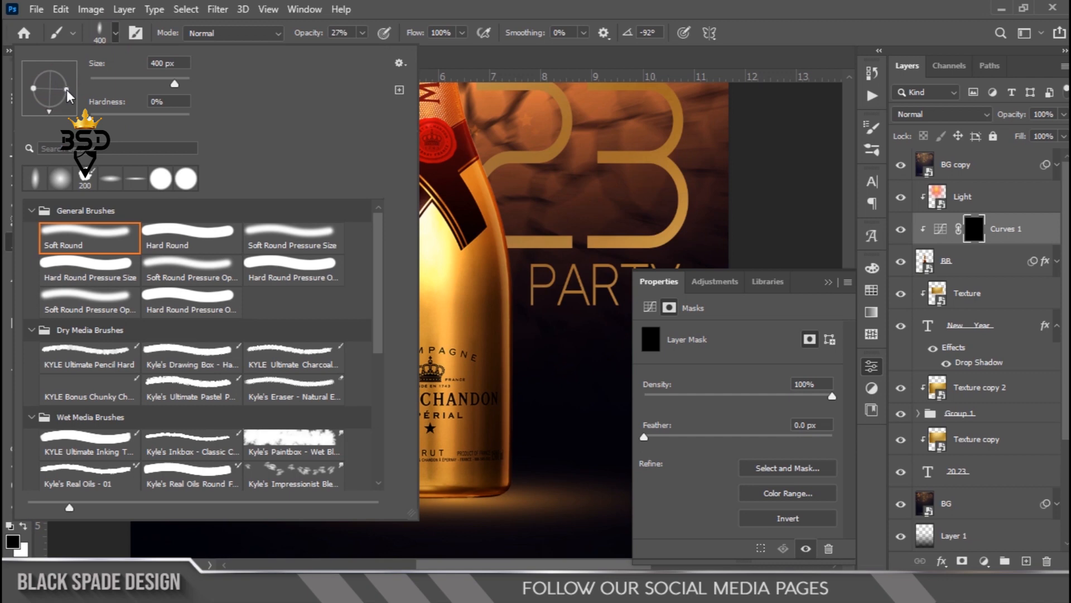
left_click(465, 277)
key("bracketleft")
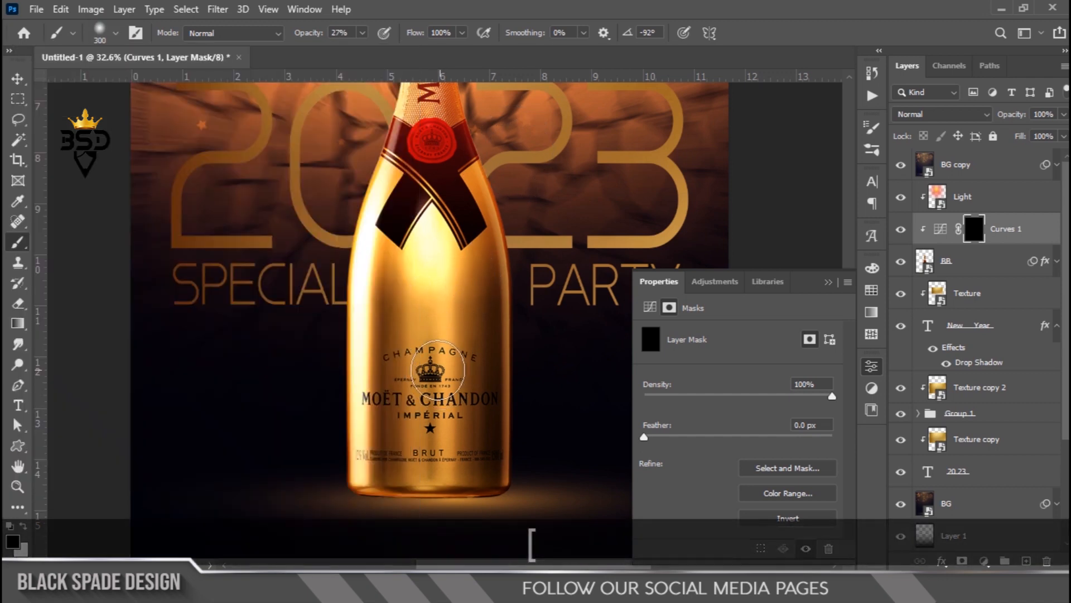
- Paint white on the Curves mask over the lower part of the bottle, raising the brush opacity to 66%
scroll(426, 372, "up", 2)
key("x")
left_click_drag(427, 376, 434, 375)
scroll(434, 372, "down", 2)
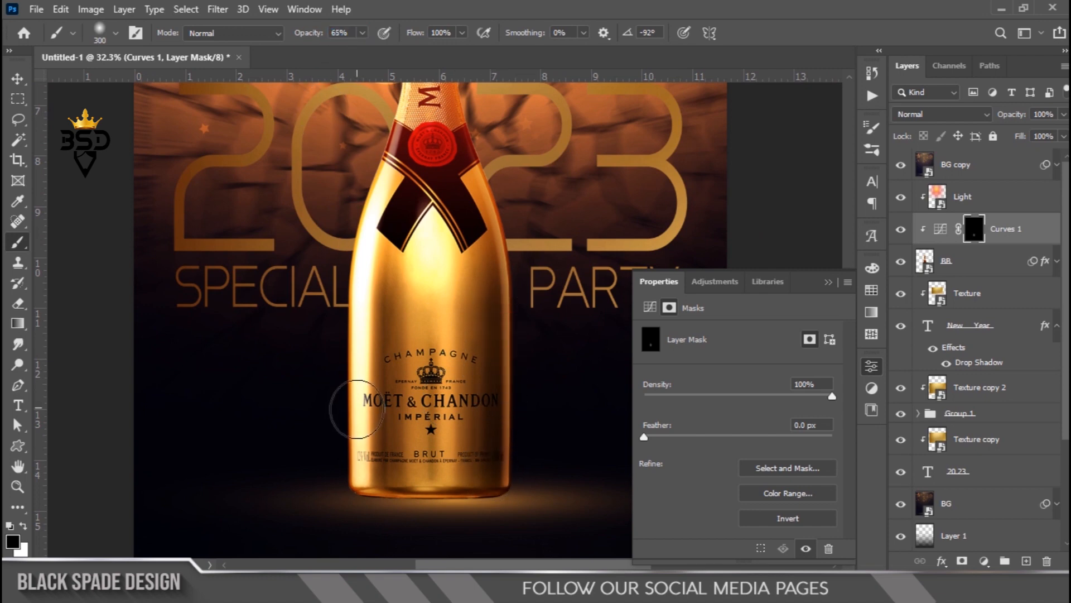
scroll(446, 499, "up", 3)
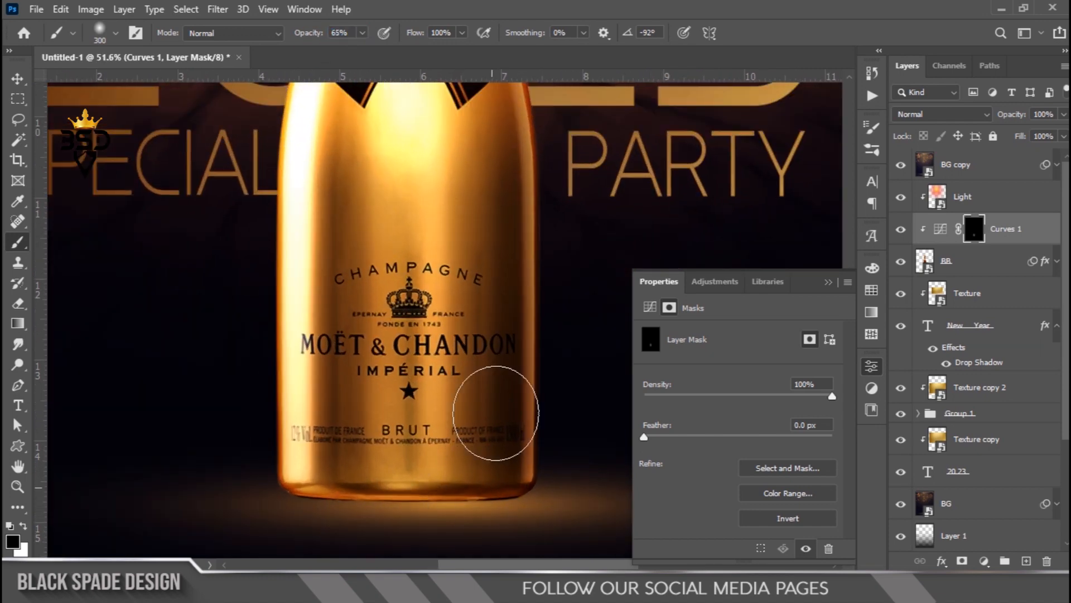
left_click_drag(313, 37, 367, 40)
key("x")
mouse_move(382, 489)
left_mouse_down()
mouse_move(447, 490)
mouse_move(526, 411)
mouse_move(550, 346)
left_mouse_up()
left_click_drag(281, 38, 278, 37)
- Enlarge the brush to 500 px and extend the white painting on the Curves mask up the sides of the bottle
key("bracketright")
key("bracketright")
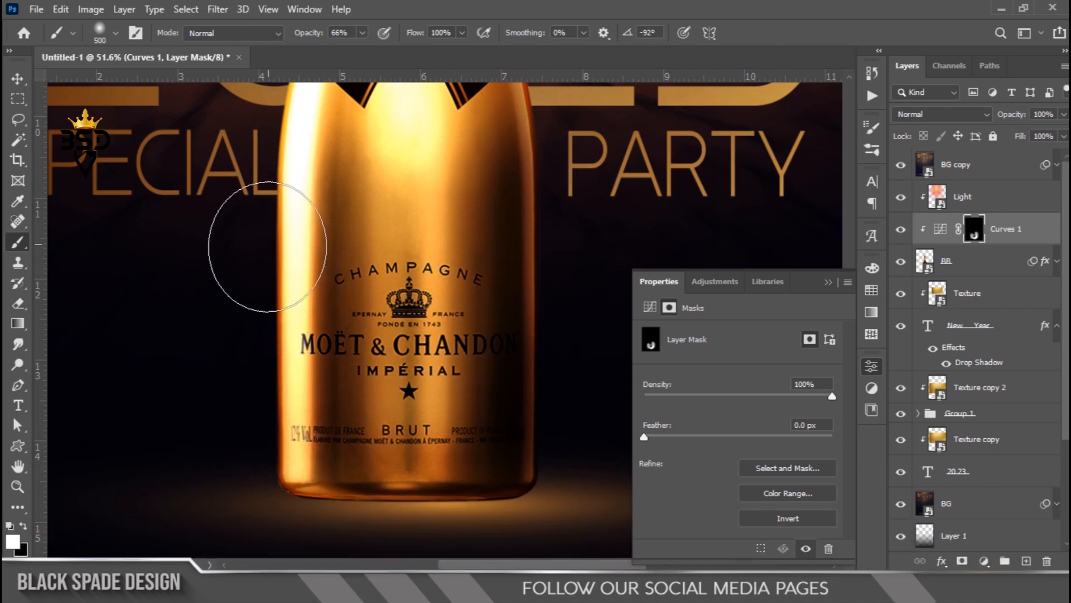
scroll(257, 240, "down", 2)
key("space")
left_click_drag(485, 337, 502, 437)
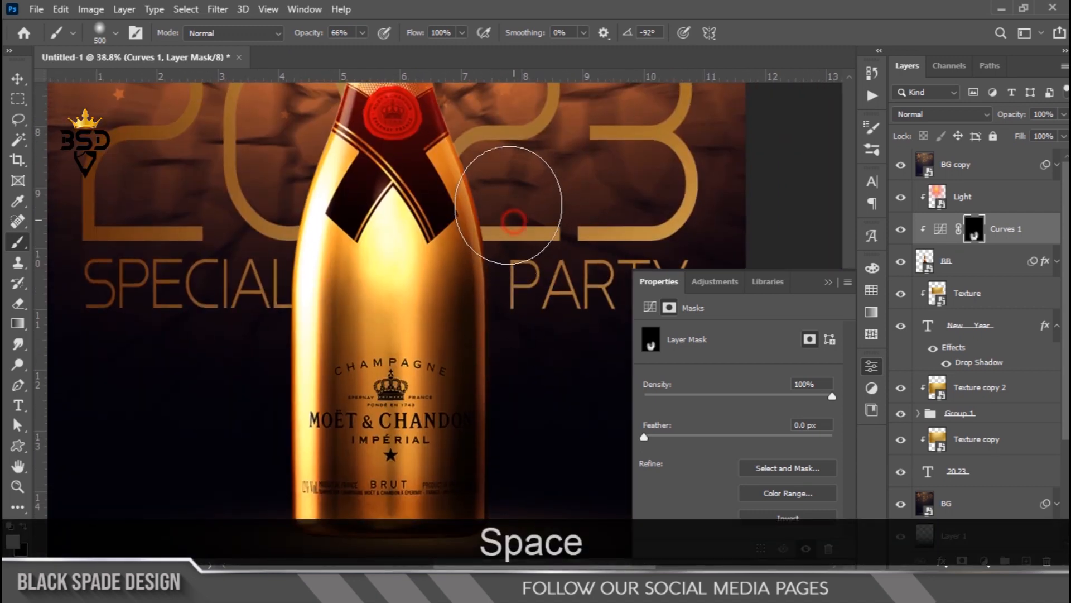
scroll(232, 367, "down", 2)
key("space")
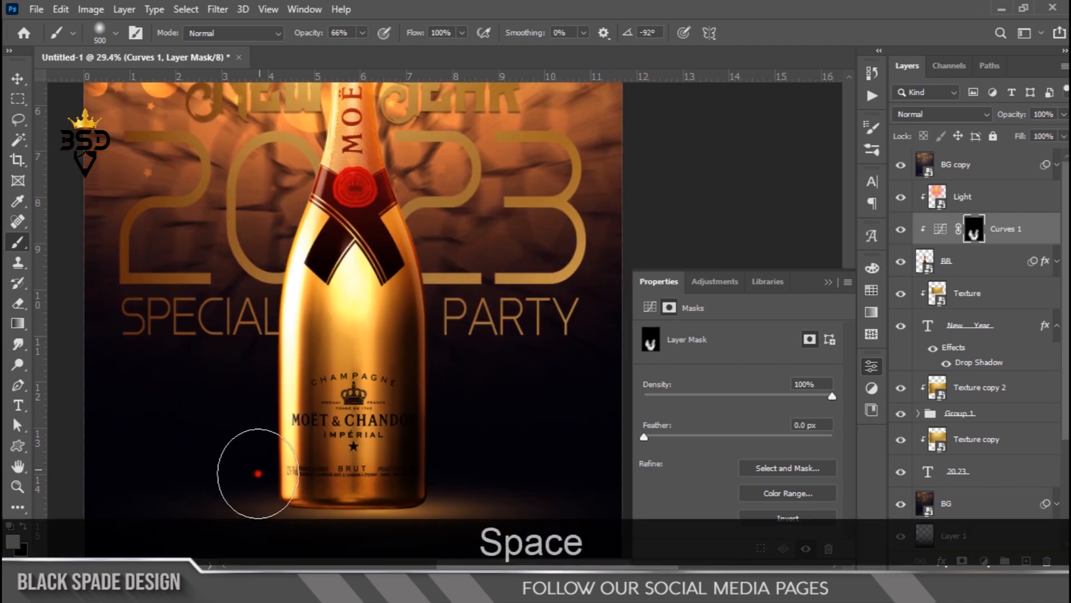
- Reshape the brush to a narrow upright ellipse at 89° and paint black on the Curves mask down the bottle's centre
scroll(372, 481, "up", 3)
key("x")
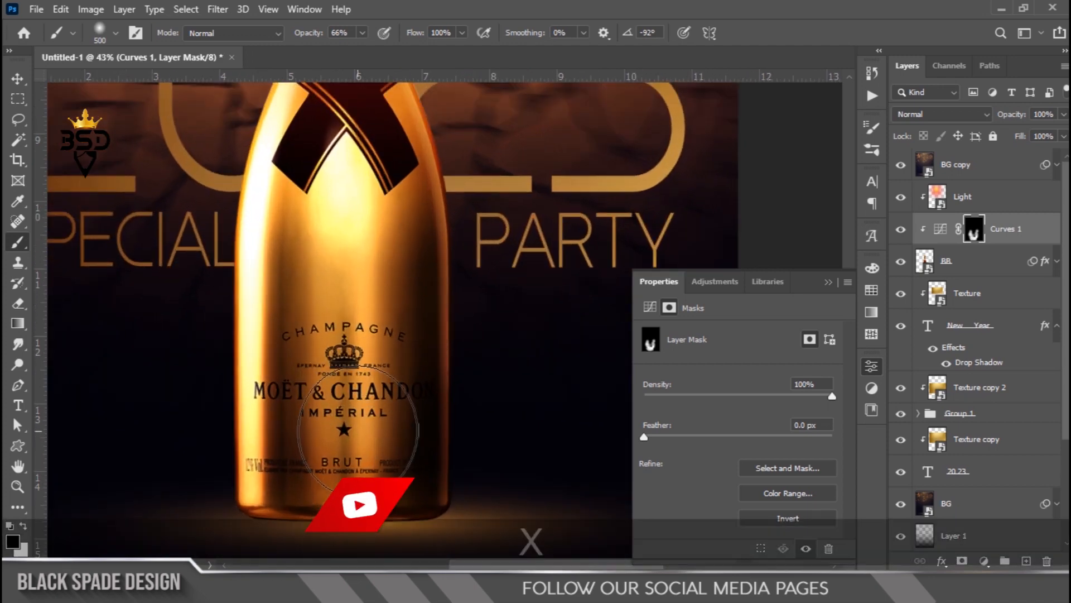
left_click(116, 33)
left_click_drag(63, 92, 64, 99)
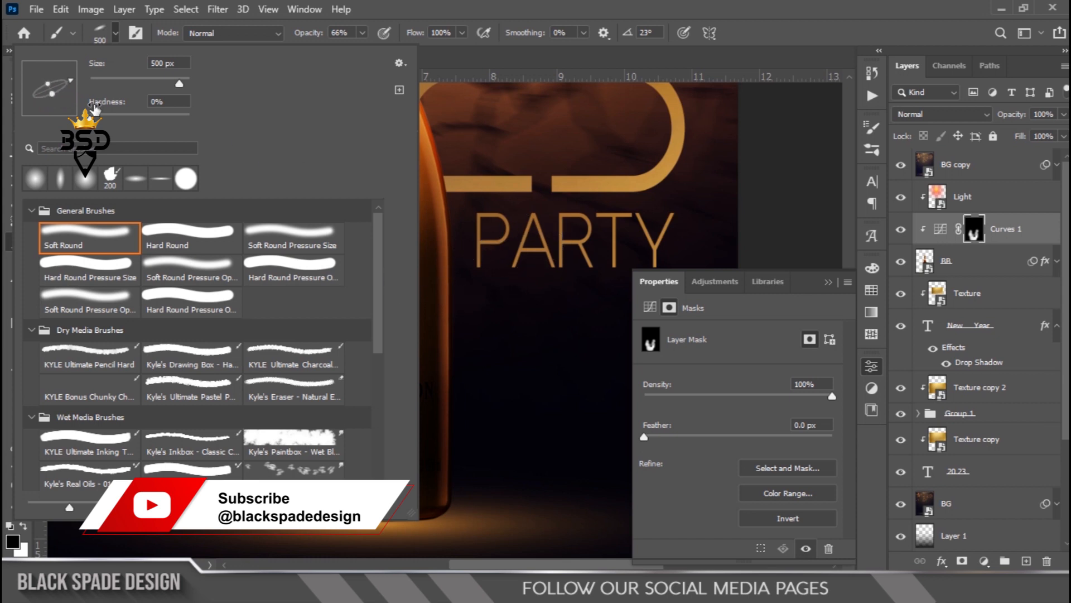
left_click_drag(51, 66, 51, 65)
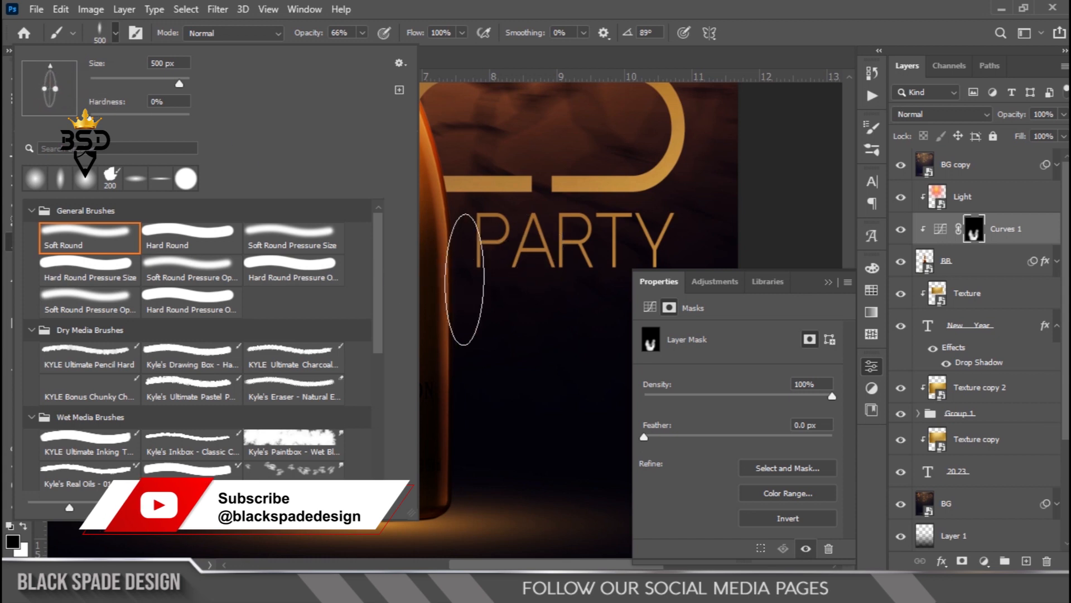
left_click(508, 302)
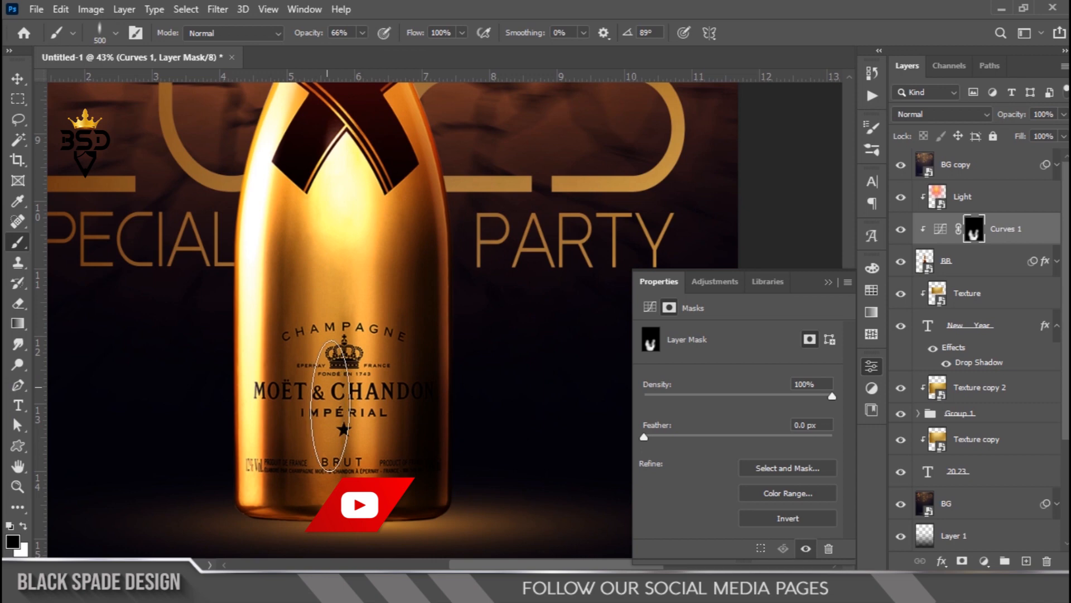
left_click_drag(333, 188, 342, 336)
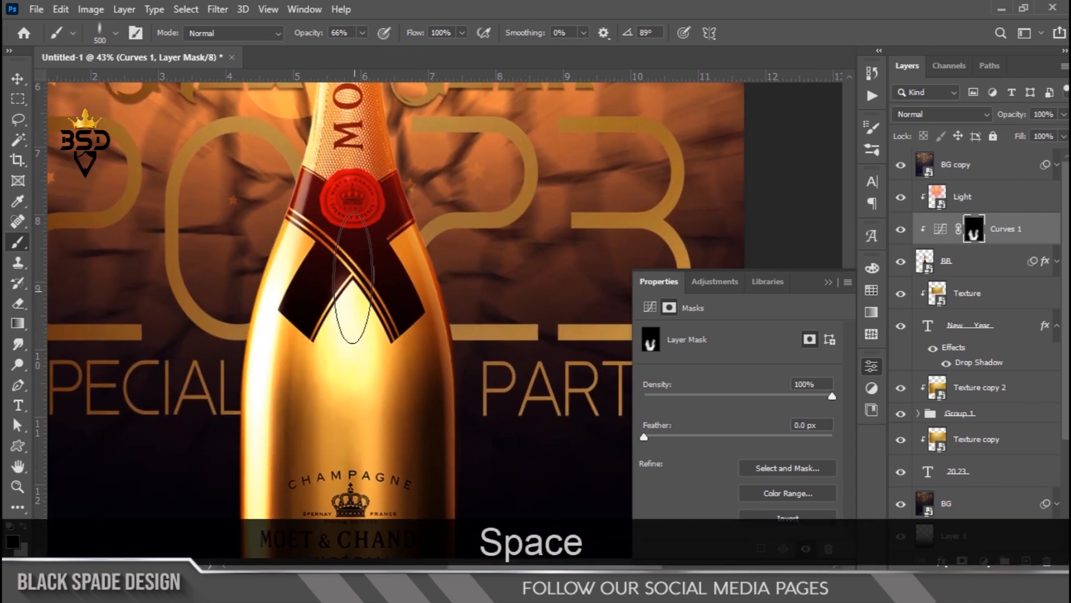
scroll(357, 296, "down", 5)
key("v")
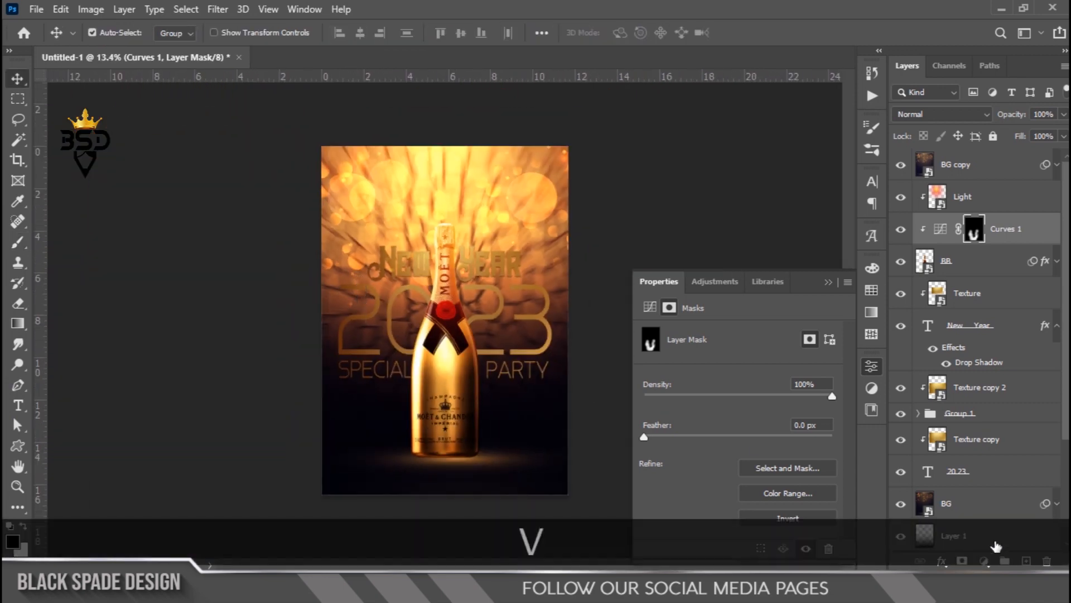
- Reduce the opacity of Layer 1, the dark gradient above the texture (2) layer, to 74%
scroll(999, 428, "down", 3)
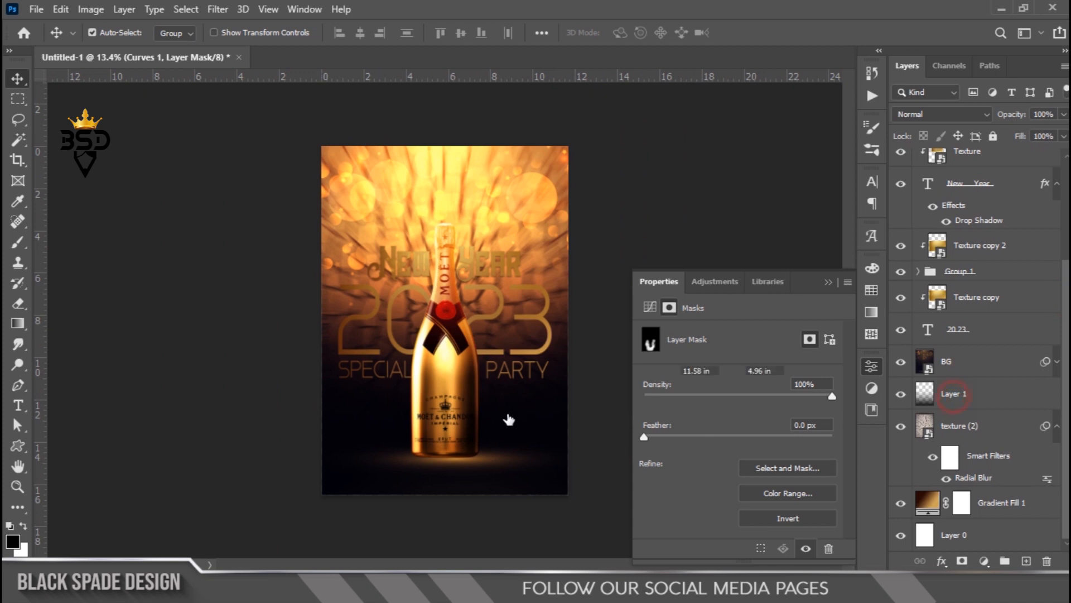
left_click(954, 396)
scroll(448, 448, "up", 5)
left_click_drag(474, 458, 479, 360)
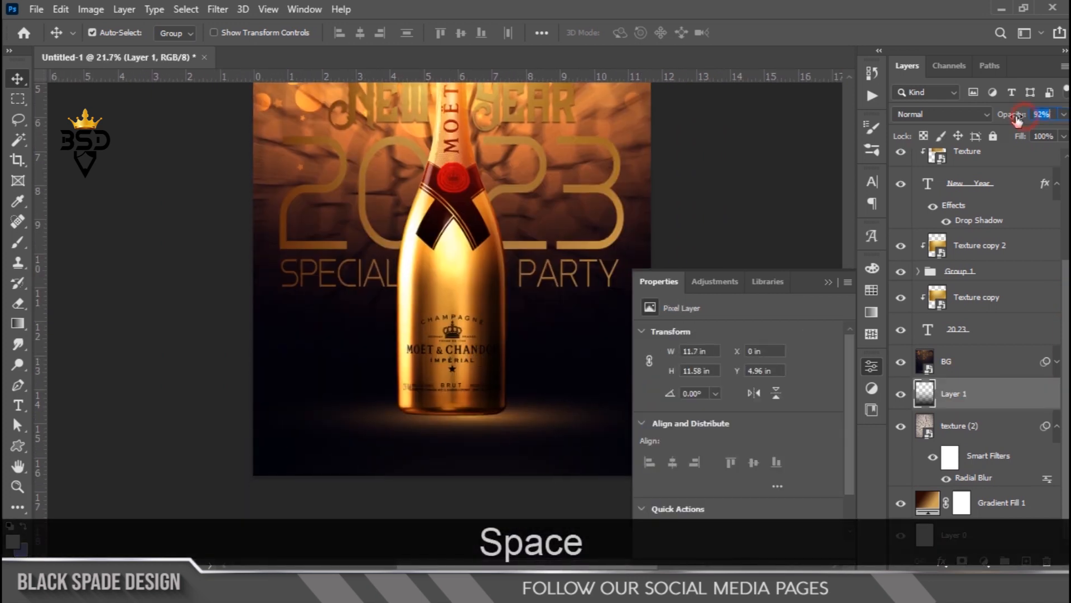
left_click_drag(1019, 119, 1016, 120)
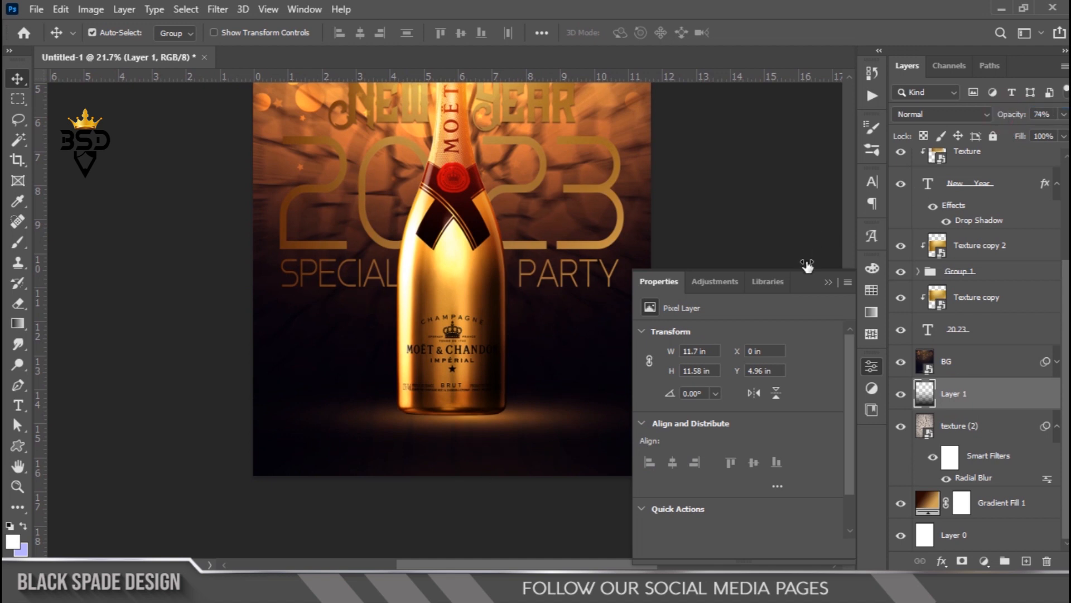
left_click(826, 286)
scroll(481, 226, "down", 4)
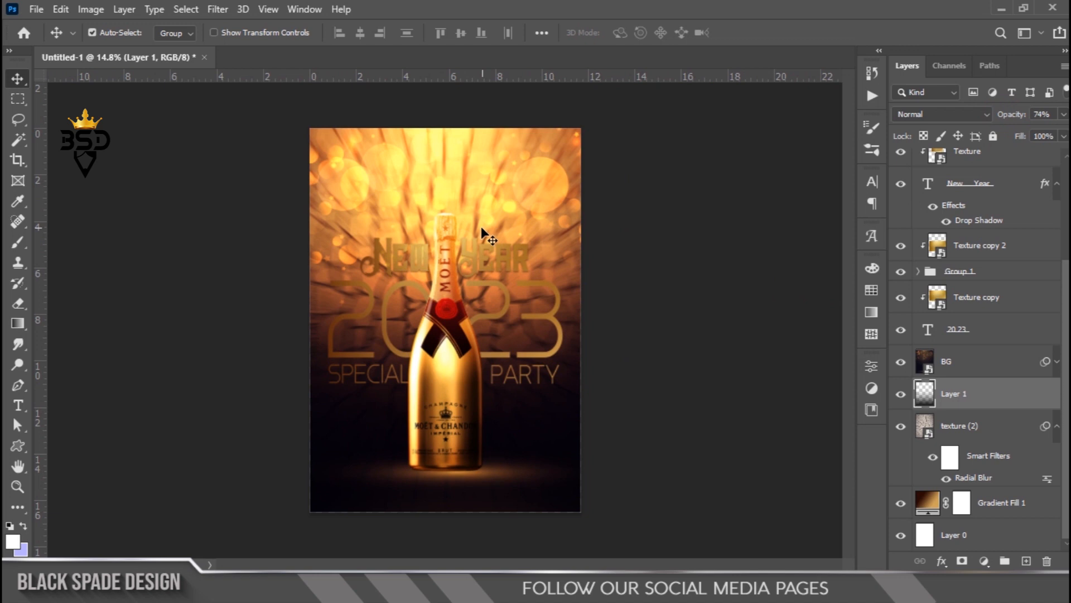
- Apply Levels to the Texture copy layer clipped to "20 23", lowering the white input level to 219
scroll(472, 272, "up", 5)
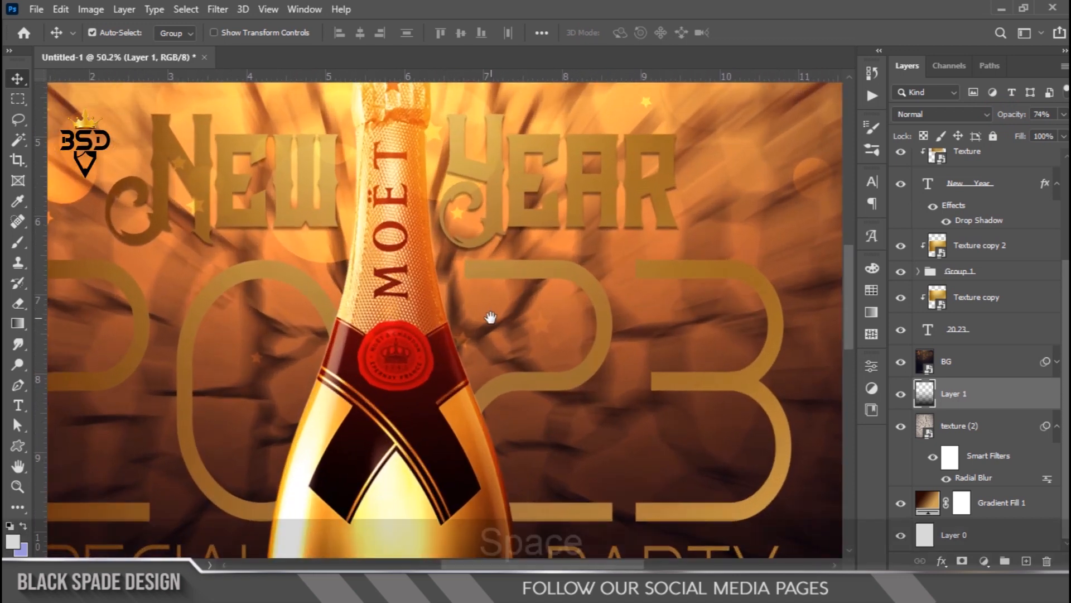
key("space")
scroll(498, 269, "down", 1)
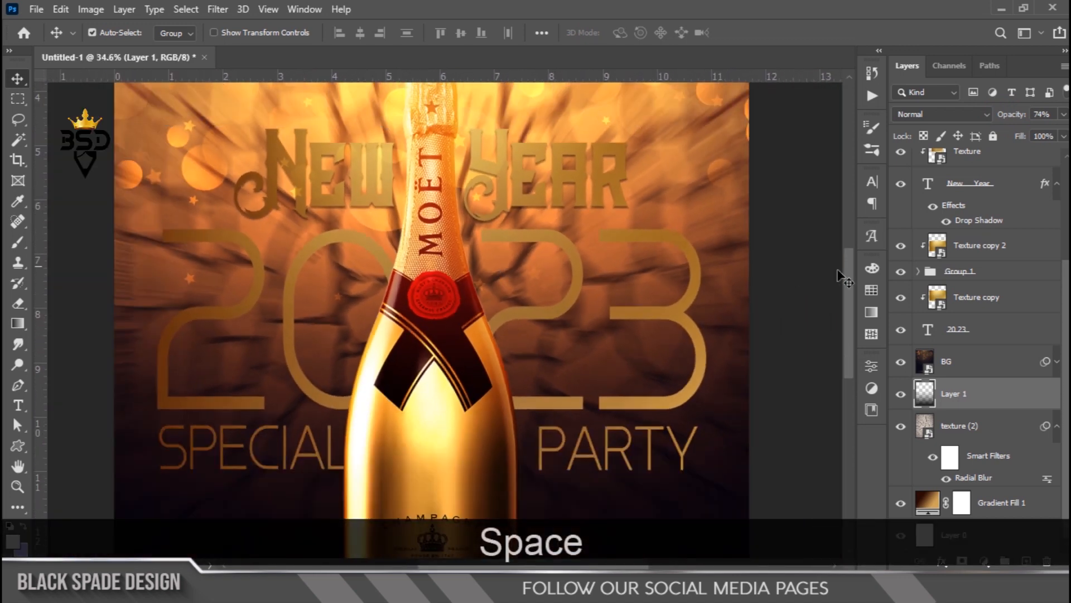
left_click(966, 259)
left_click(964, 298)
scroll(335, 343, "down", 1)
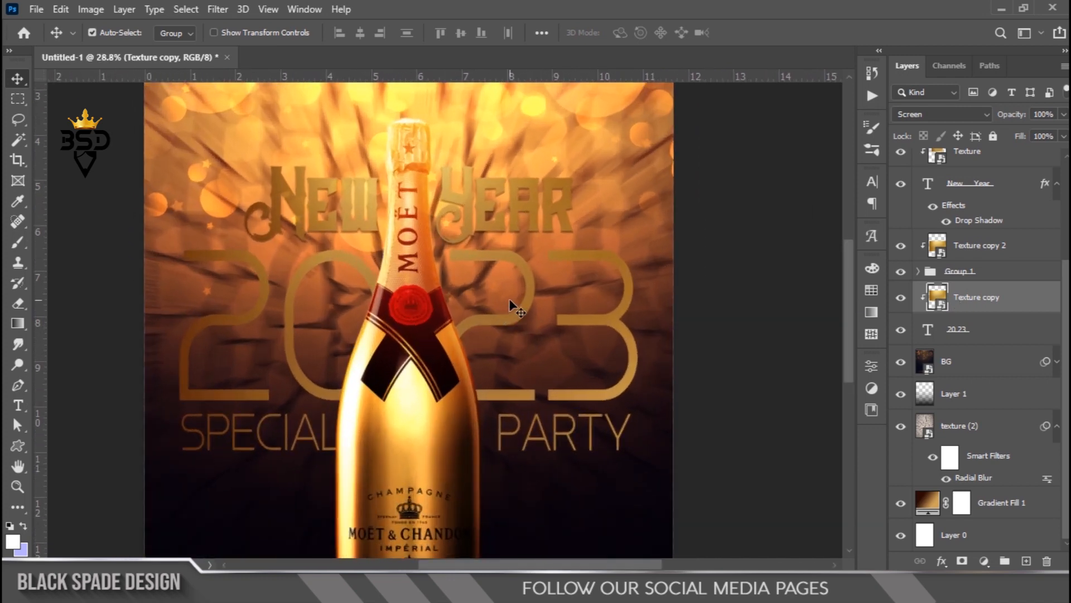
key("ctrl+l")
left_click(496, 82)
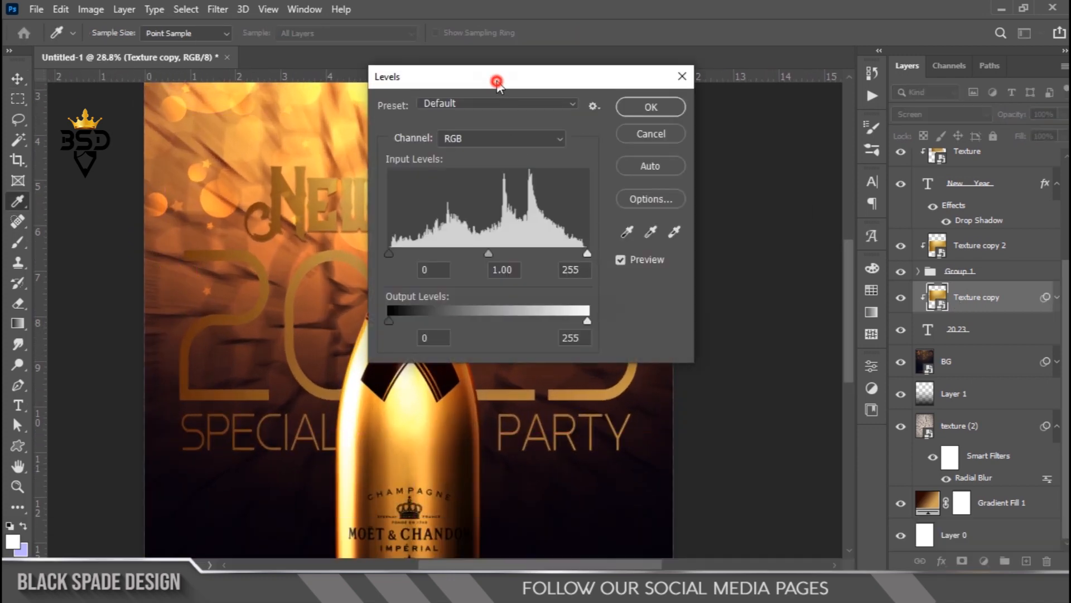
left_click_drag(497, 82, 698, 126)
left_click_drag(766, 297, 761, 297)
double_click(783, 314)
key("ctrl+c")
left_click(852, 152)
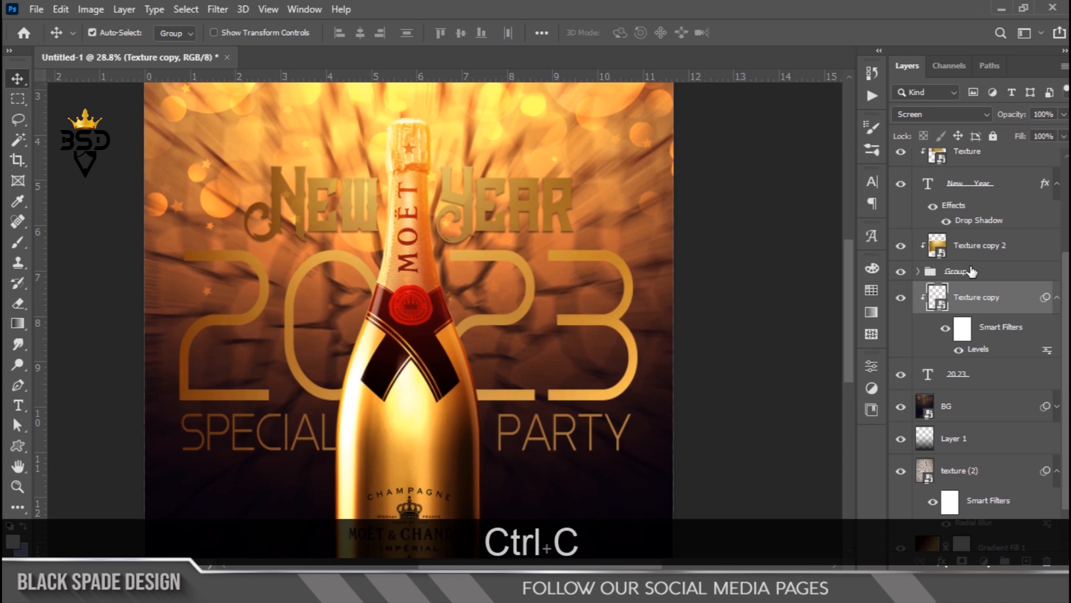
- Apply Levels to the Texture copy 2 layer clipped to Group 1, with the white input level at 219
left_click(990, 248)
key("ctrl+l")
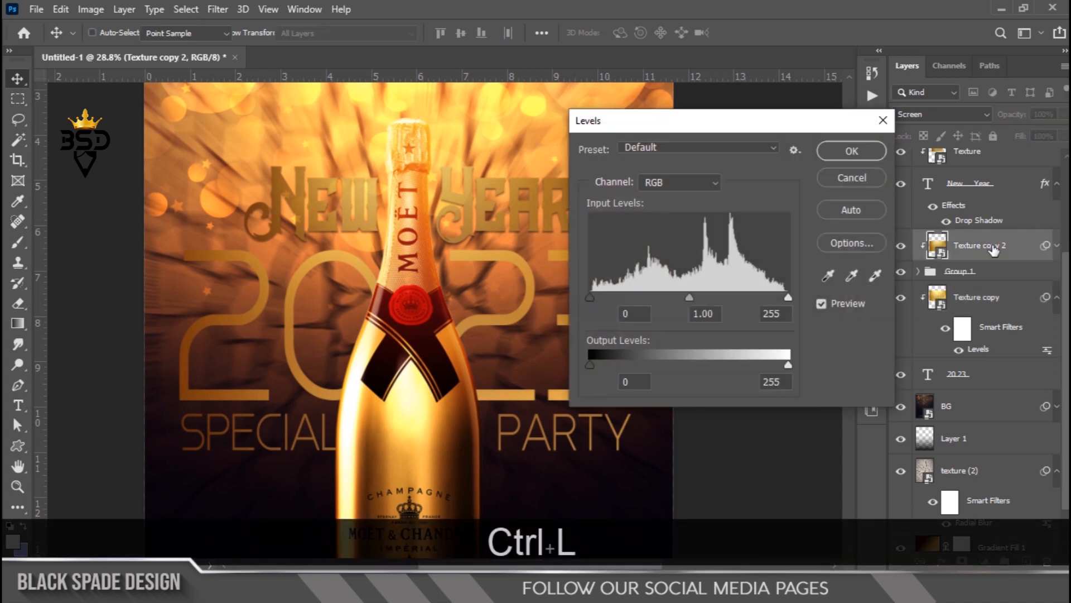
double_click(780, 313)
key("ctrl+v")
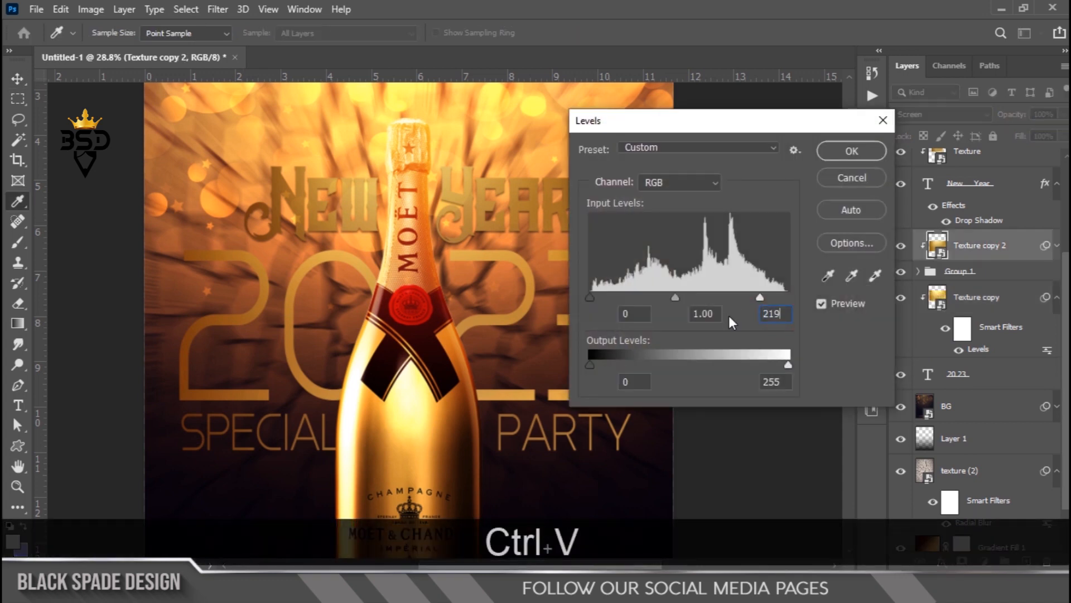
left_click(852, 151)
key("v")
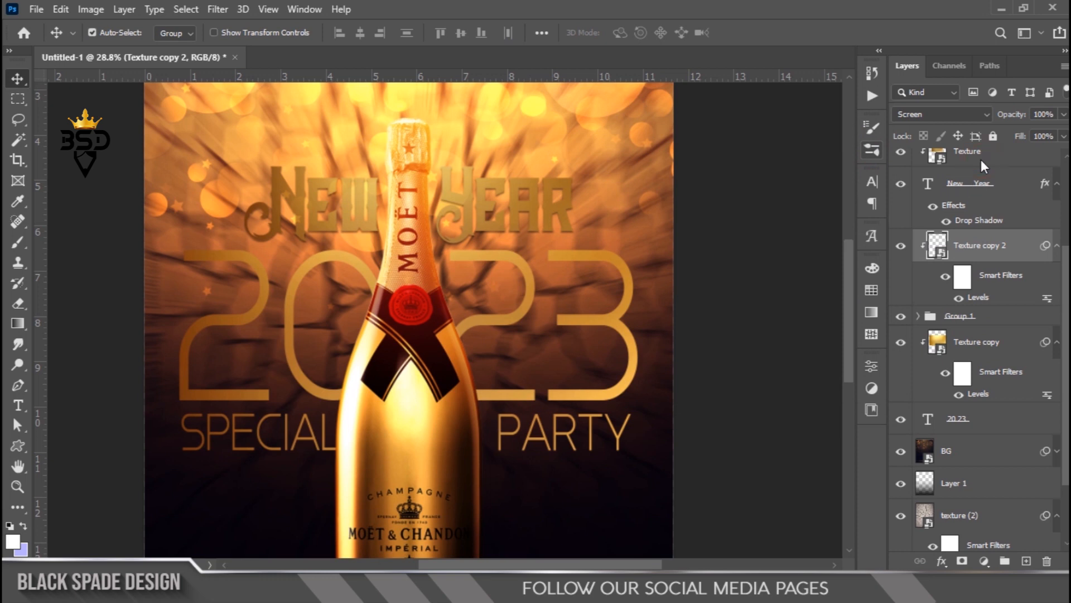
- Apply Levels to the Texture layer clipped to the "New Year" text, with the white input level at 219
left_click(981, 164)
key("ctrl+l")
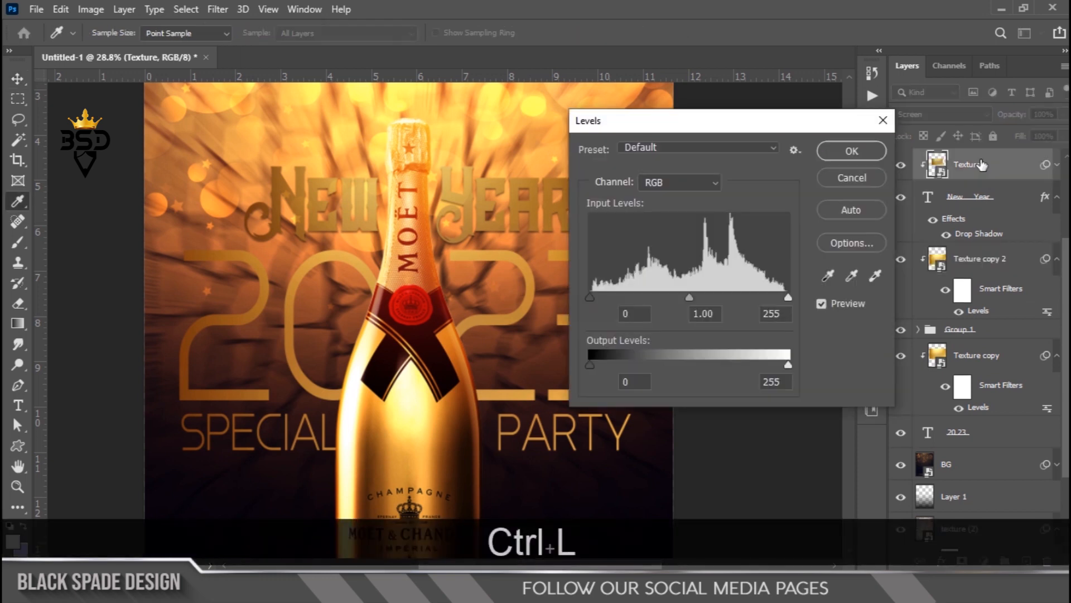
key("ctrl+v")
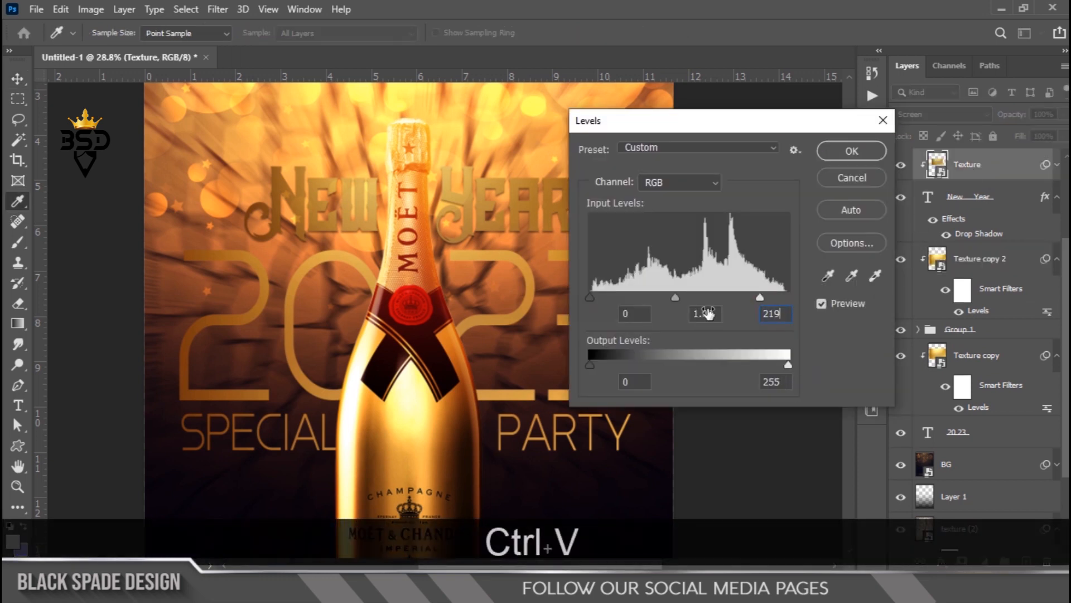
left_click(853, 151)
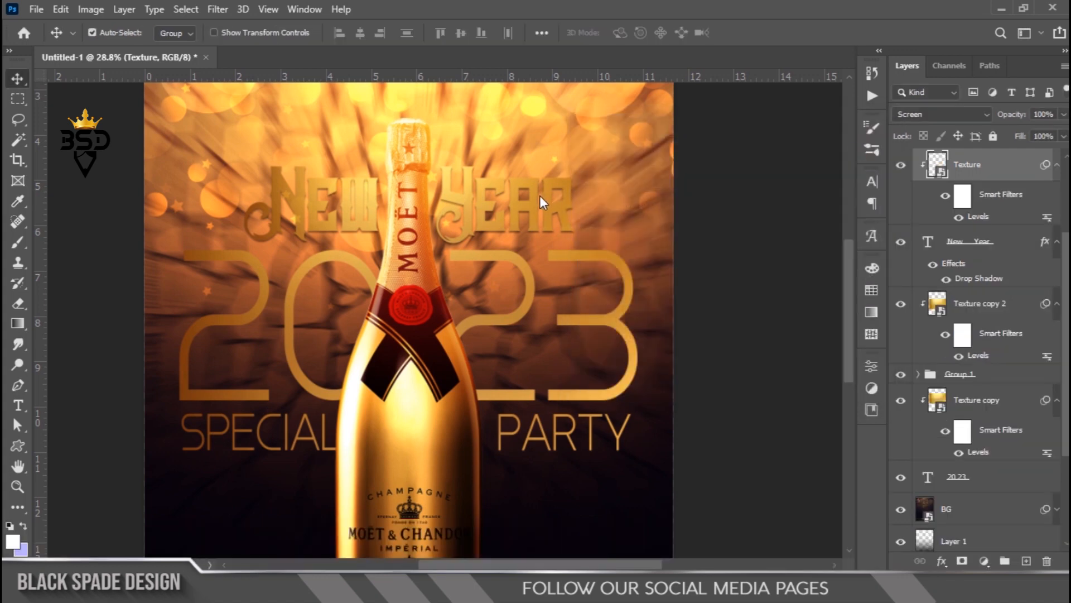
- Place the line light image from the SD folder directly above the Light layer
scroll(534, 220, "down", 6)
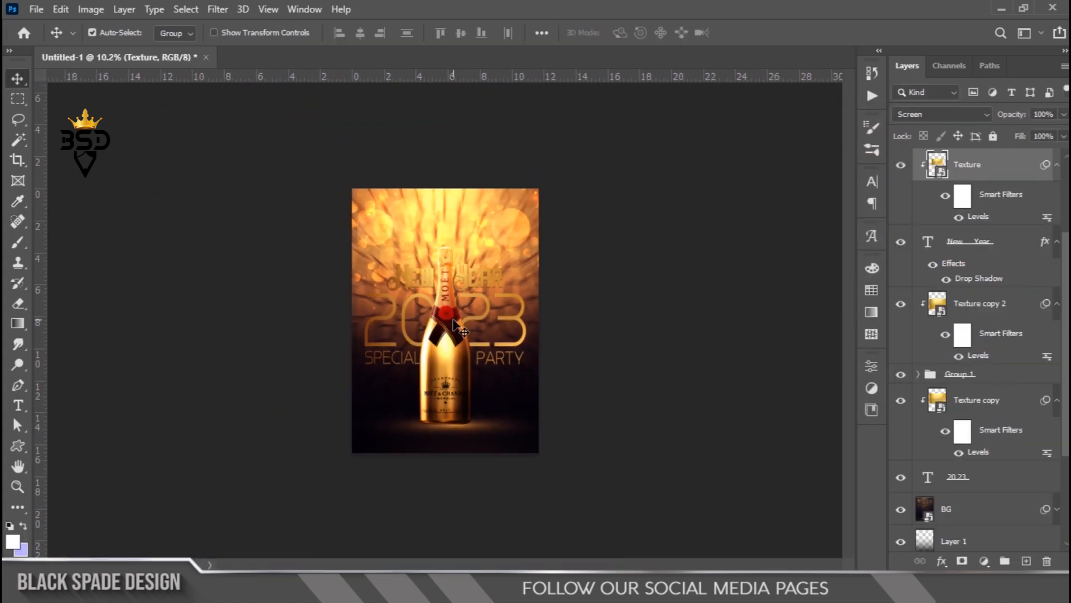
scroll(453, 329, "up", 1)
scroll(977, 335, "up", 3)
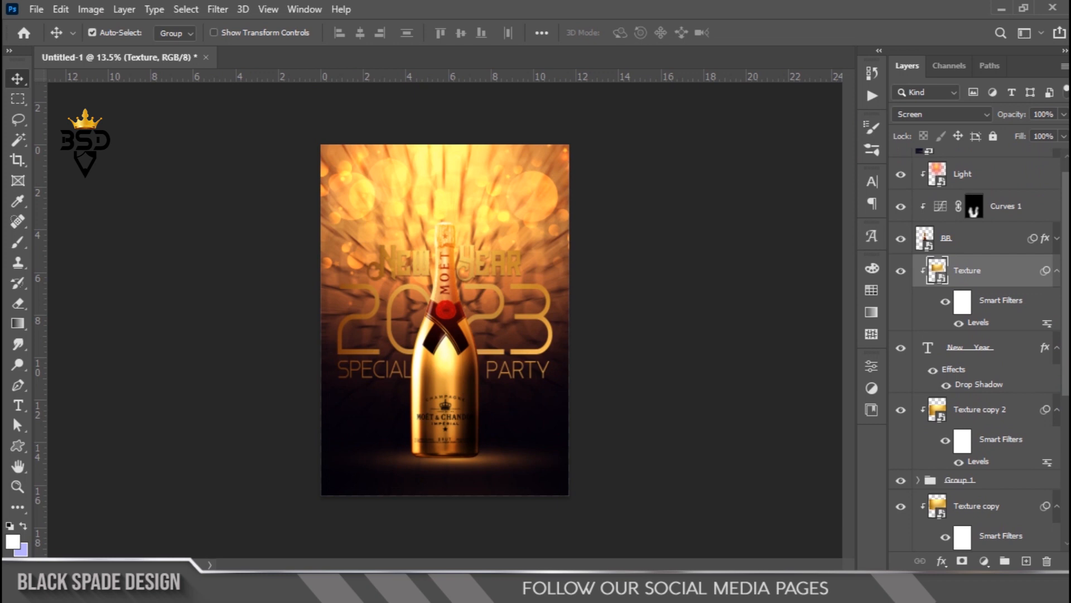
left_click(983, 206)
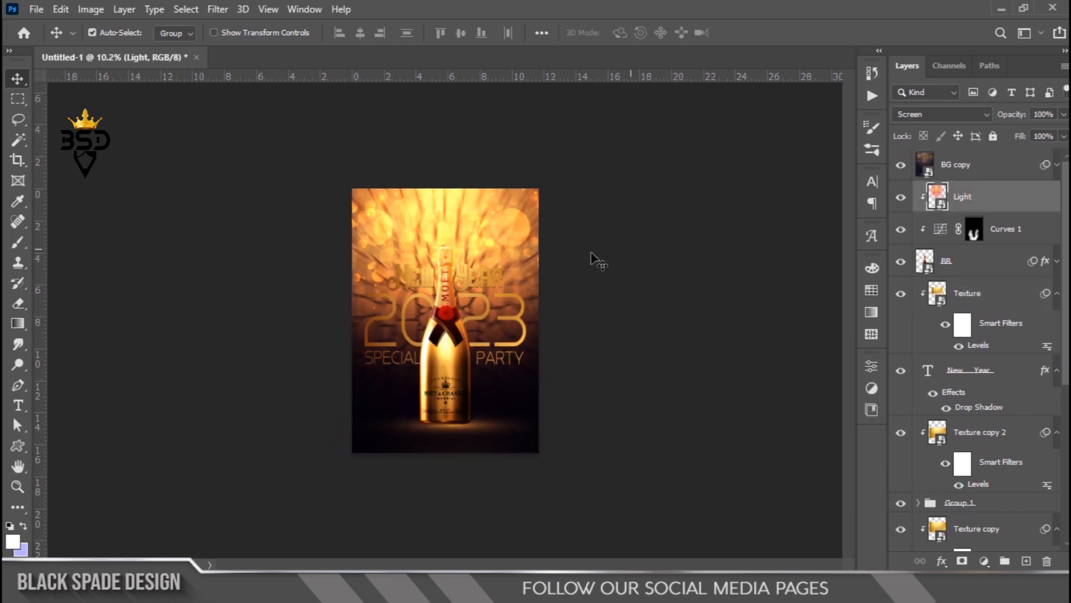
scroll(447, 242, "up", 3)
left_click(956, 167)
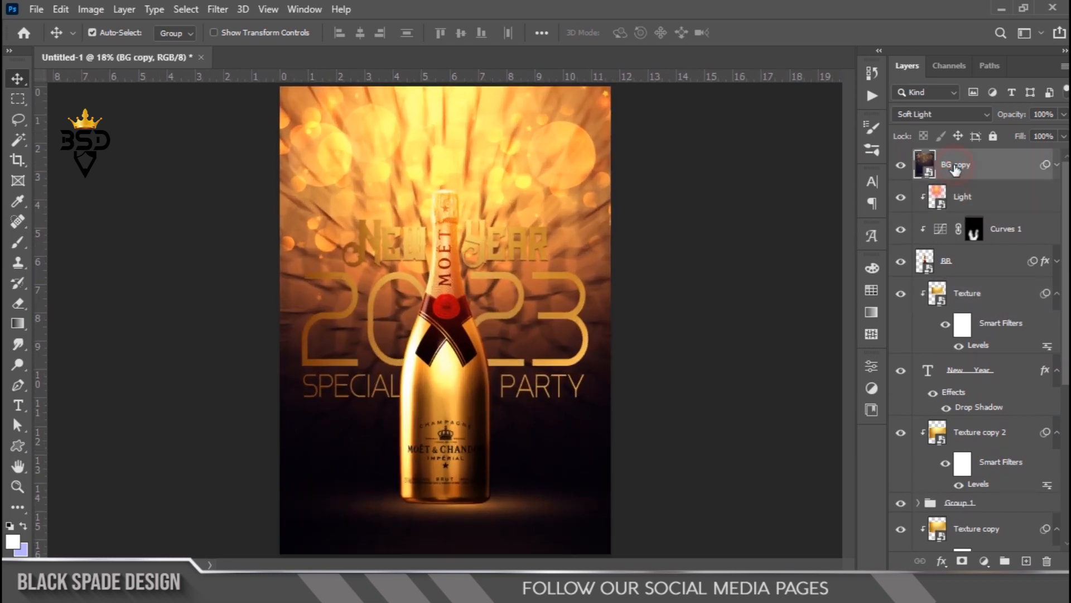
left_click(971, 207)
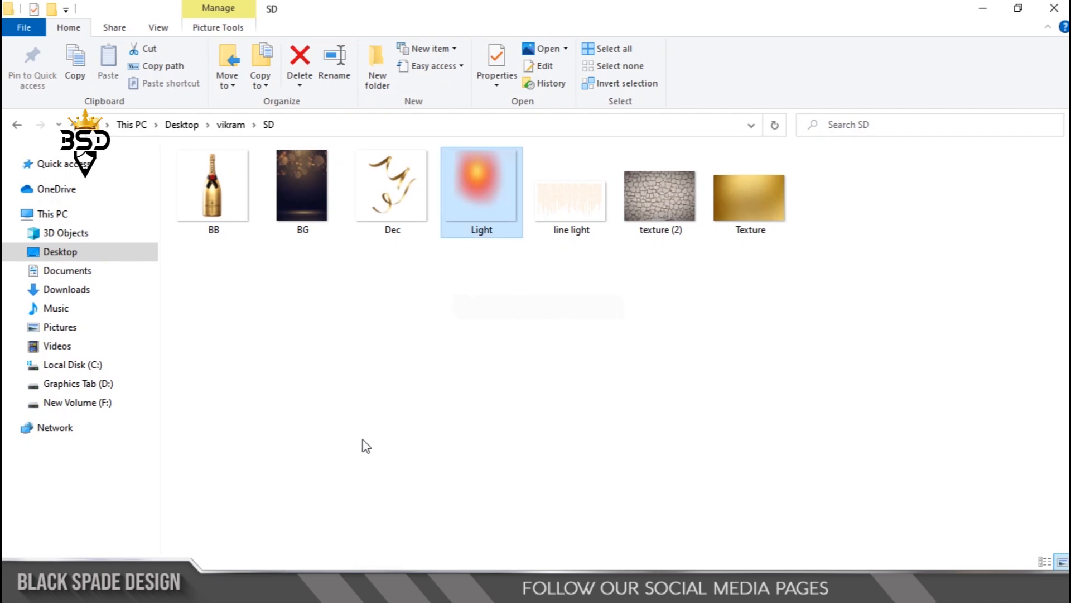
left_click(567, 217)
left_click_drag(568, 197, 469, 199)
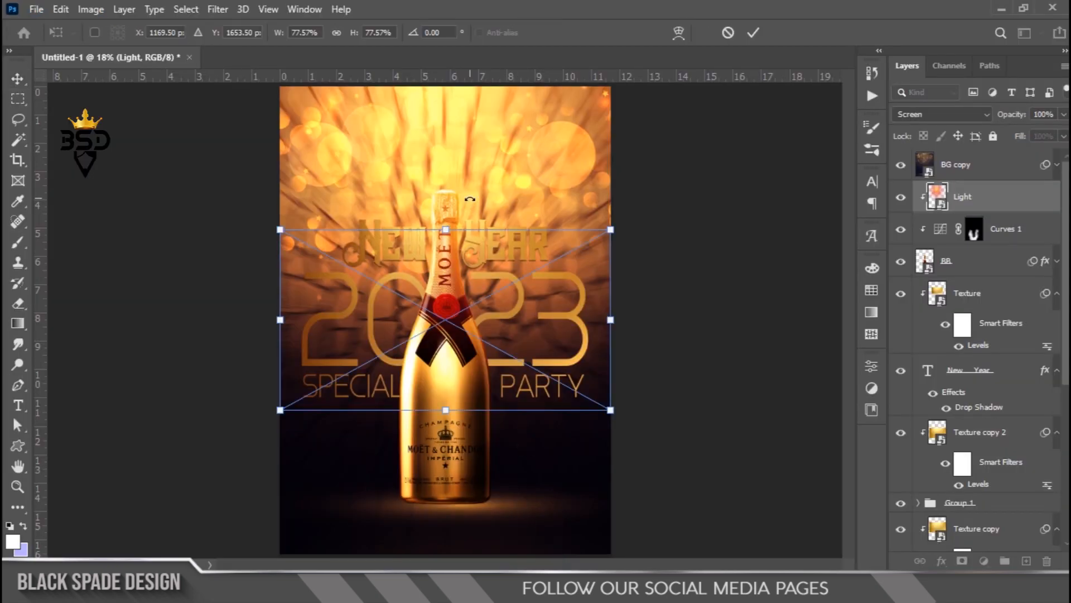
- Move the line light image to the upper part of the poster and scale it to 91.21%
left_click_drag(510, 317, 508, 195)
scroll(506, 198, "down", 2)
key("space")
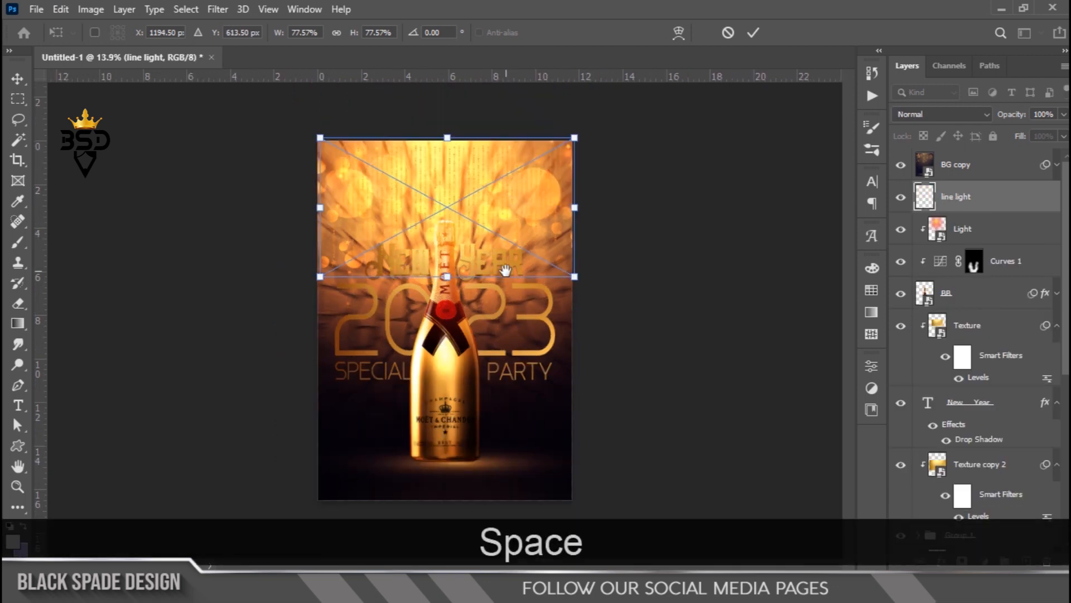
left_click_drag(575, 138, 596, 125)
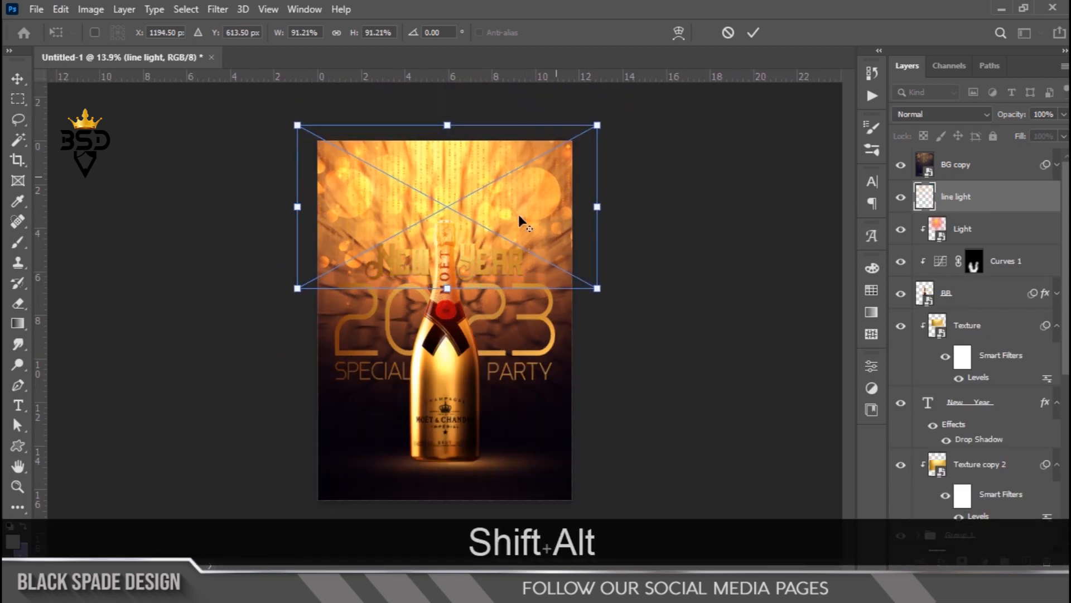
left_click(753, 32)
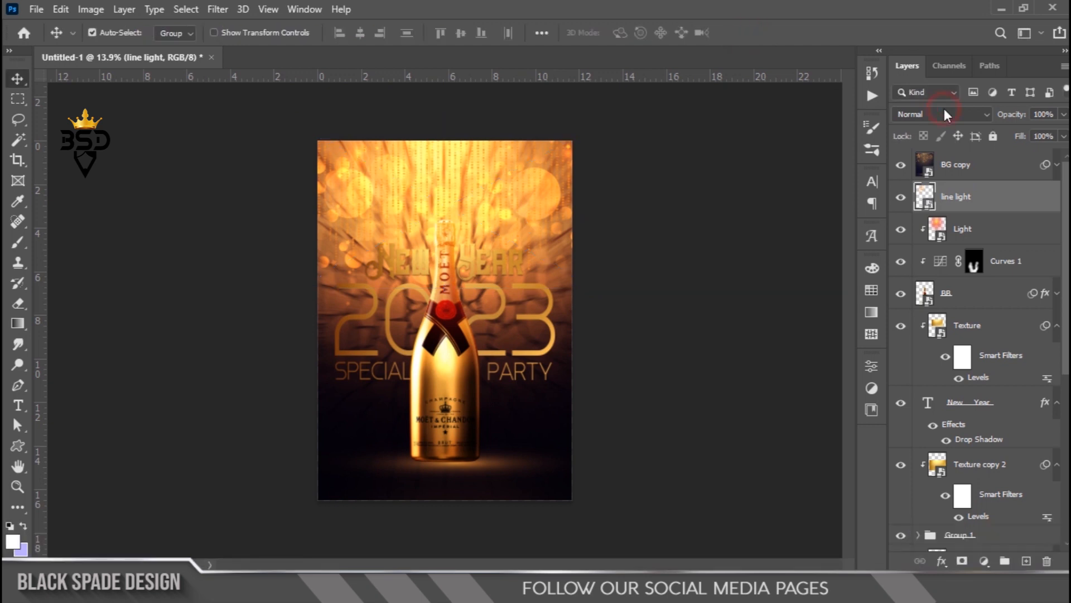
- Set the blend mode of the line light layer to Lighten and keep that layer selected
left_click(944, 113)
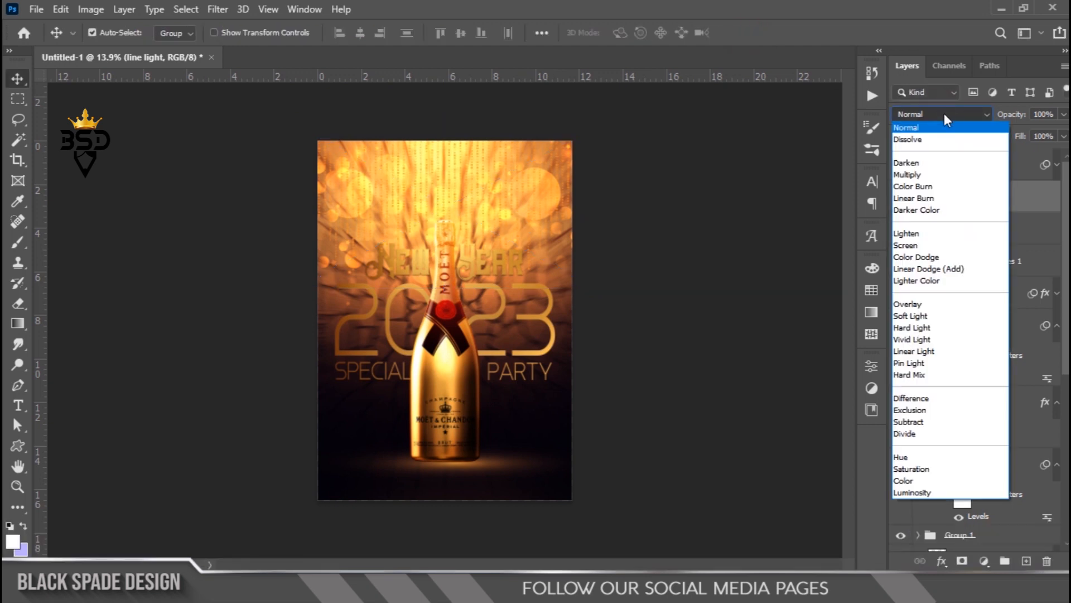
left_click(911, 234)
left_click(447, 230)
scroll(447, 232, "up", 4)
left_click_drag(445, 223, 444, 303)
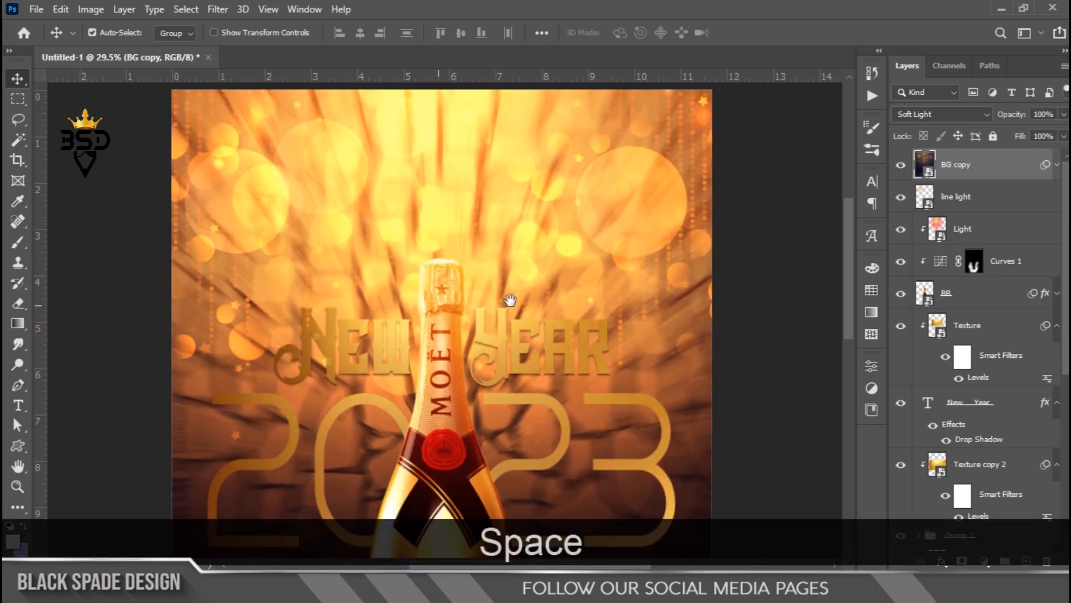
left_click(970, 201)
- Examine how the line light blends with the bokeh background, text and bottle, both close up and on the whole poster
scroll(485, 246, "down", 4)
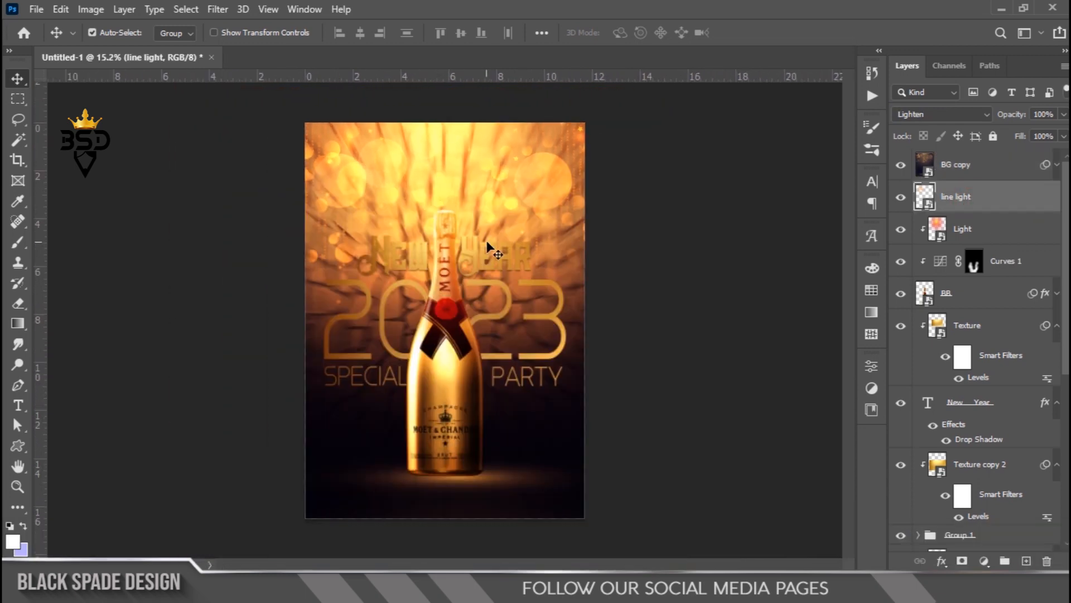
scroll(491, 250, "up", 2)
scroll(491, 249, "up", 1)
scroll(488, 245, "up", 3)
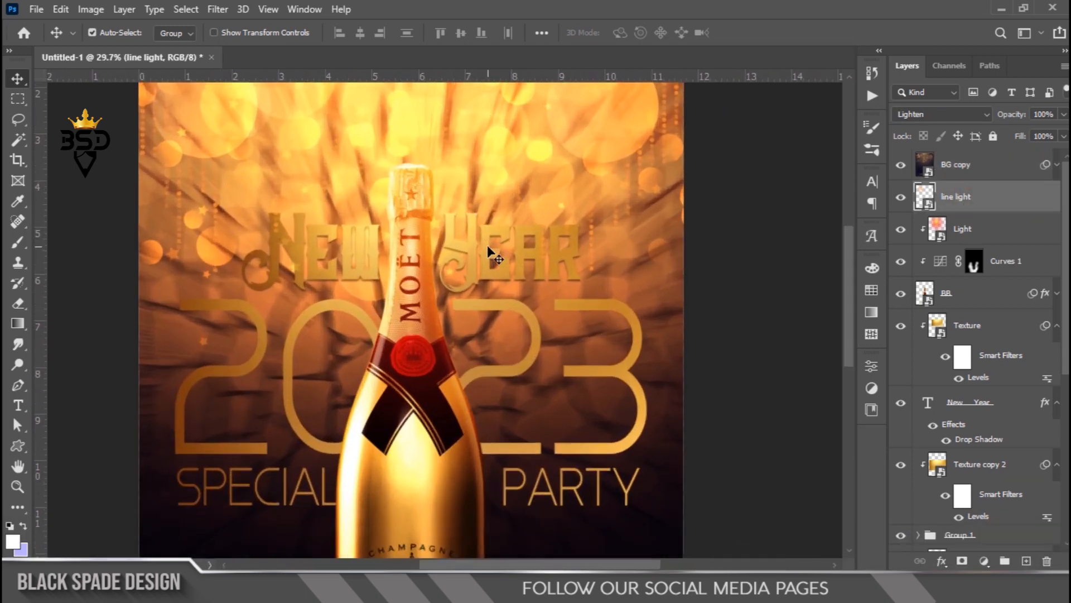
left_click_drag(467, 265, 479, 251)
scroll(479, 252, "down", 2)
scroll(481, 256, "down", 1)
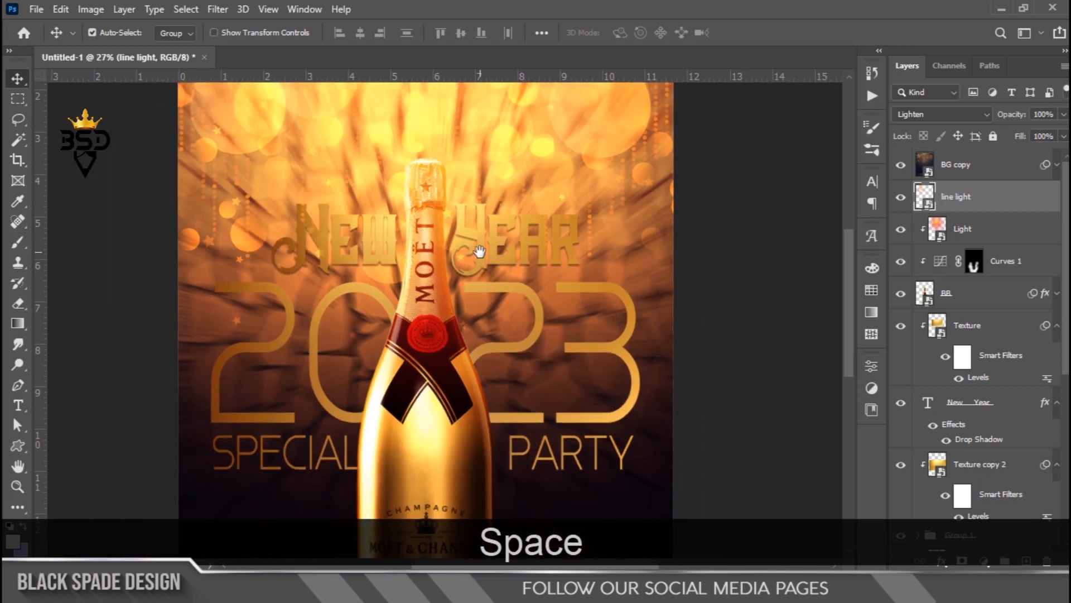
scroll(481, 256, "down", 3)
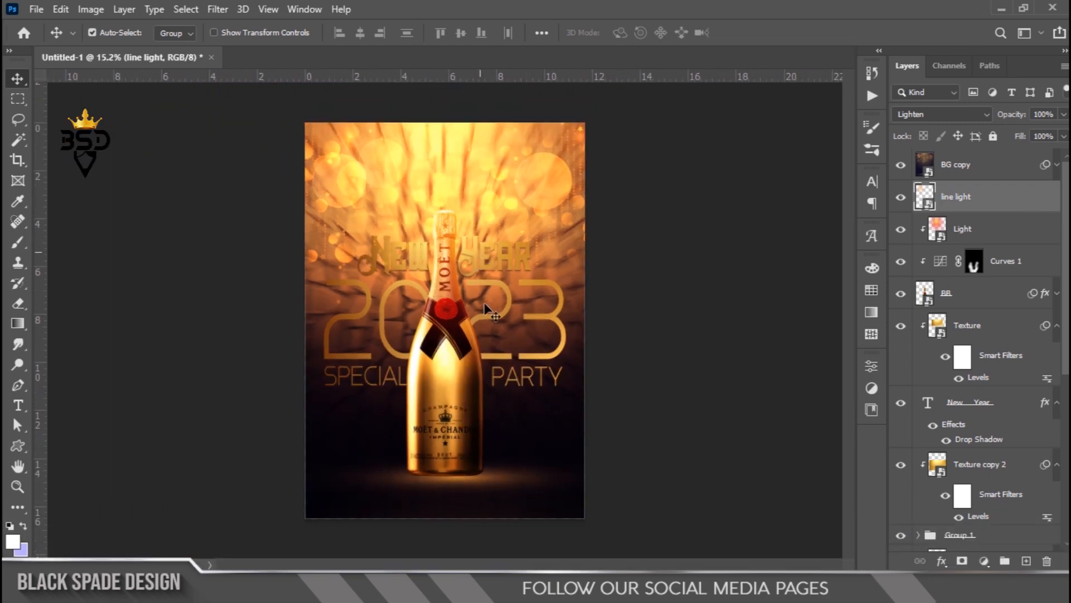
scroll(487, 304, "up", 2)
left_click_drag(496, 320, 496, 271)
scroll(498, 277, "down", 3)
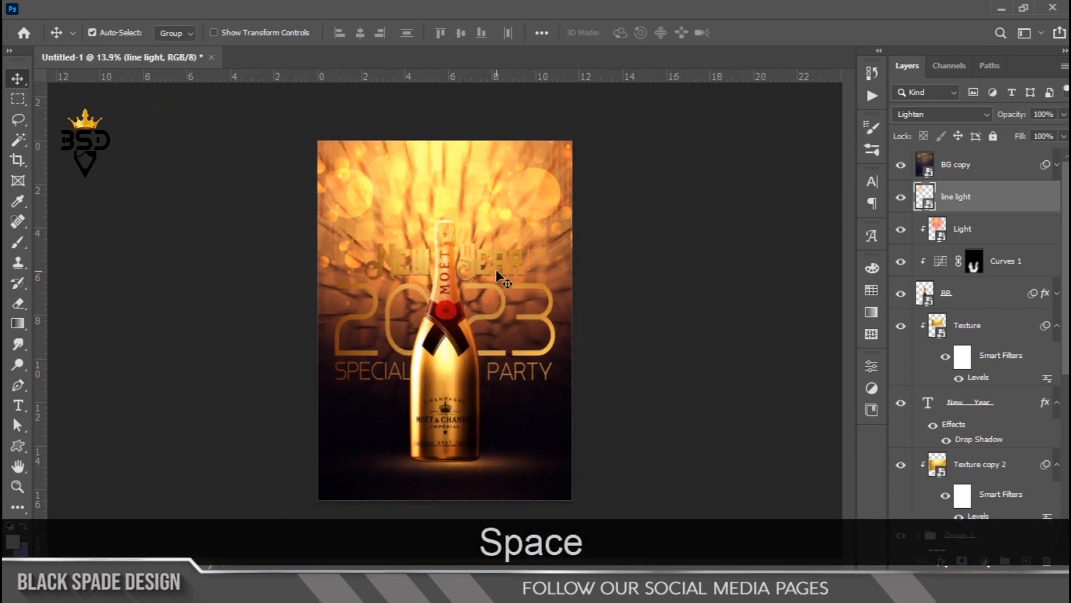
scroll(524, 335, "up", 1)
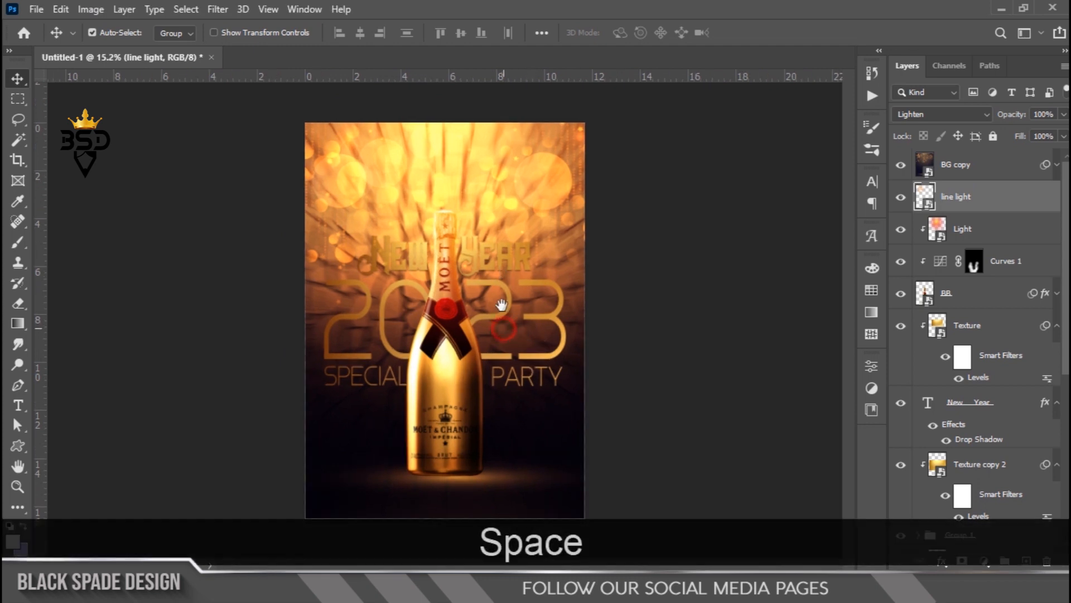
scroll(1022, 441, "down", 1)
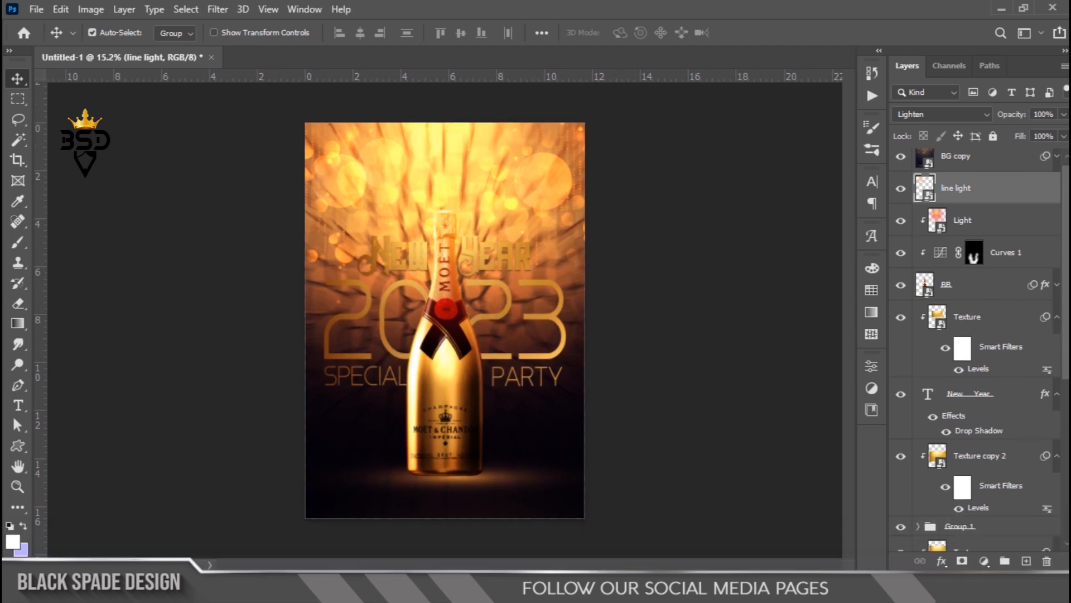
- Add a Hue/Saturation adjustment layer above the BG layer and raise the saturation to +16
left_click_drag(1066, 323, 1064, 421)
left_click(982, 469)
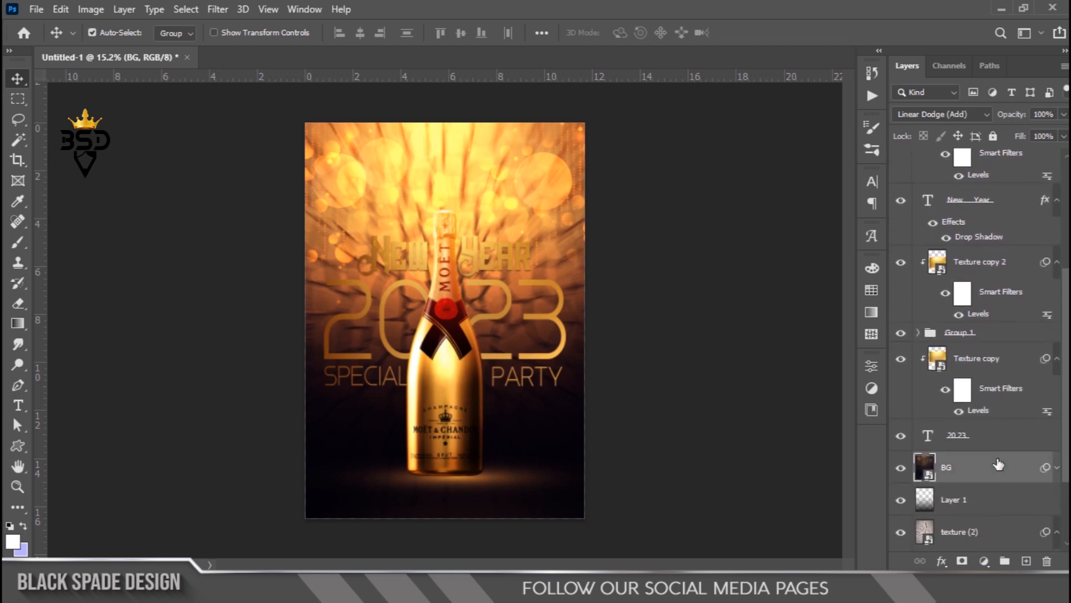
left_click(984, 561)
left_click(998, 407)
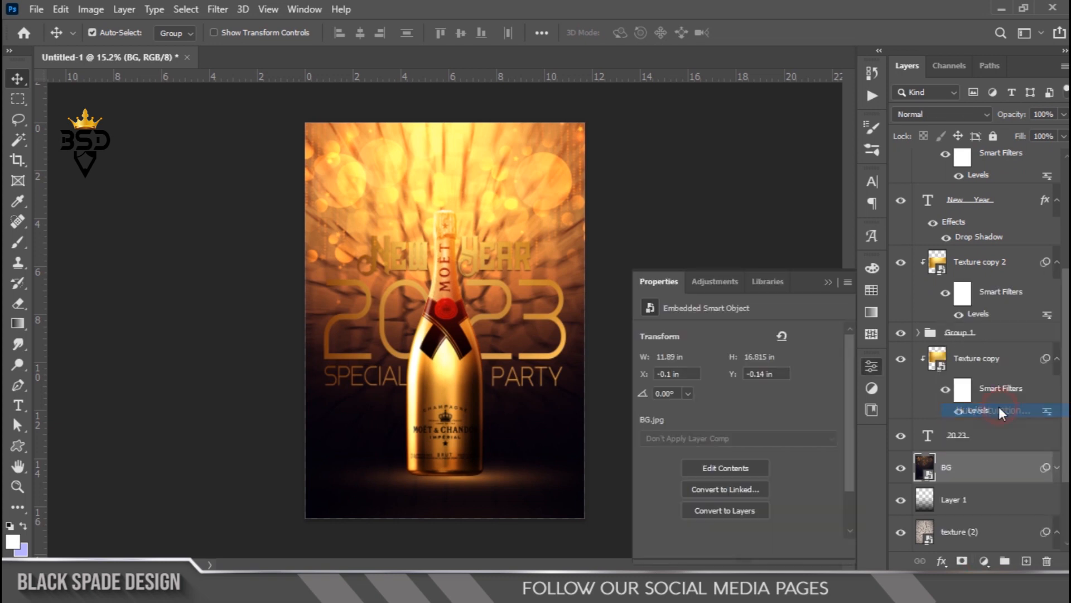
left_click(754, 420)
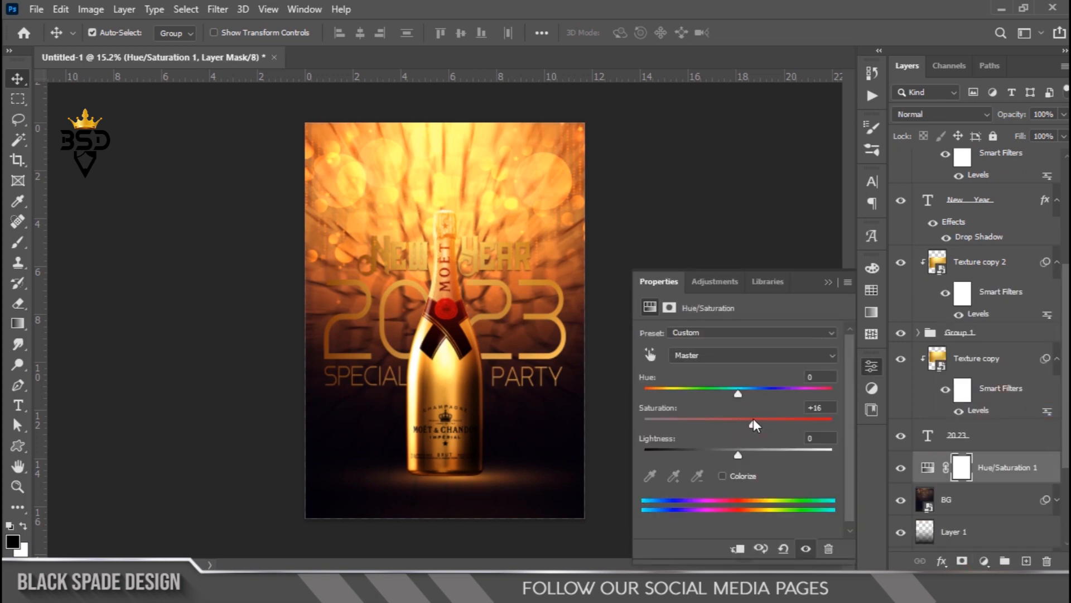
left_click(735, 453)
left_click(828, 283)
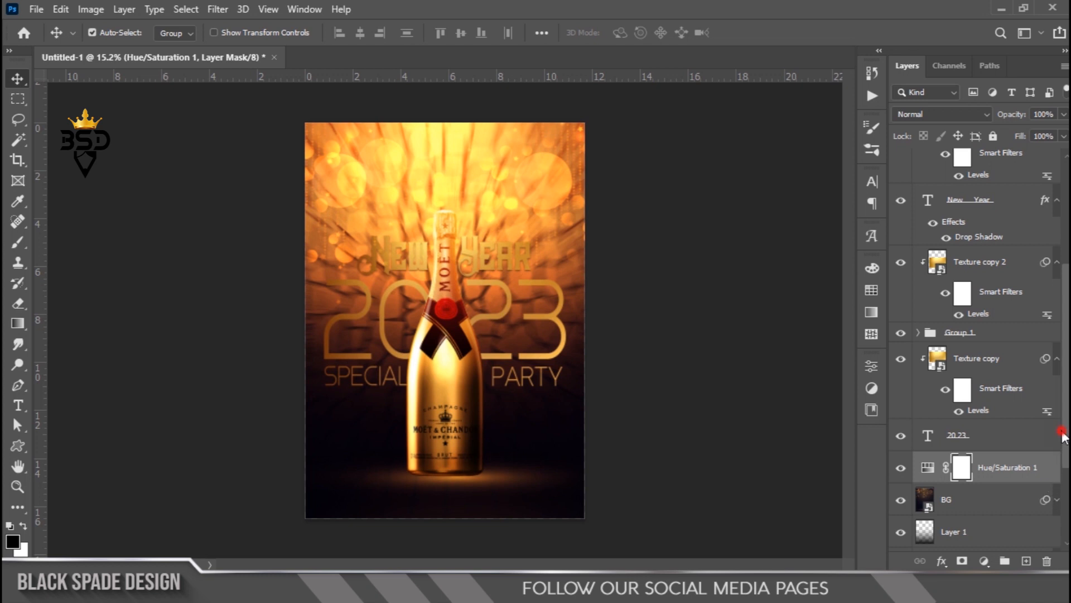
- Create a new empty layer directly above the texture (2) layer
left_click_drag(1063, 436, 1063, 493)
left_click(979, 437)
left_click(1026, 561)
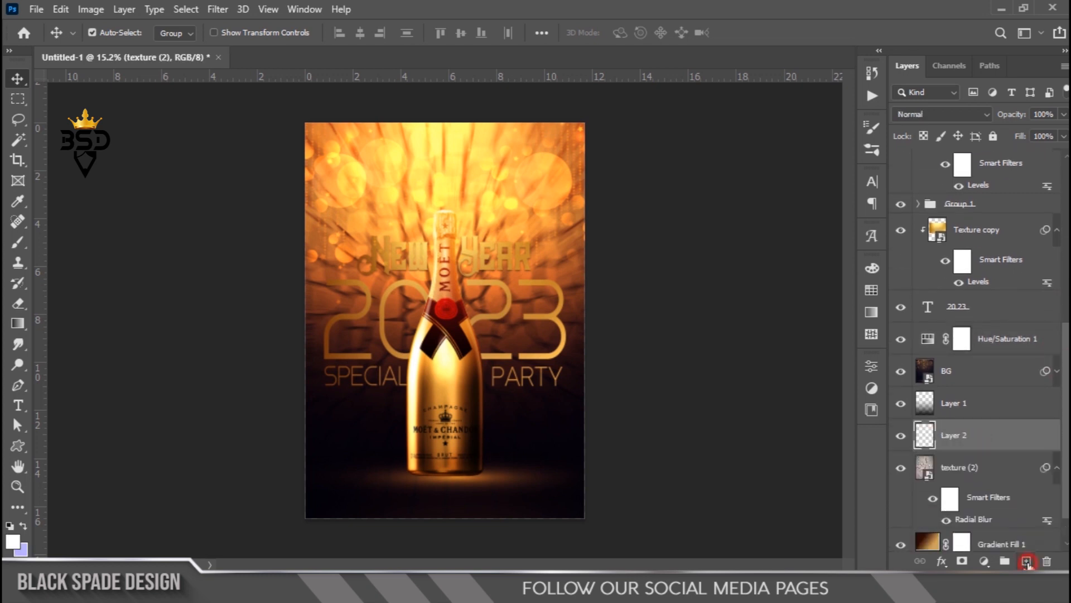
- Make the soft brush tip fully round, enlarge it to 2300 px and sample the dark background colour beside the bottle
key("b")
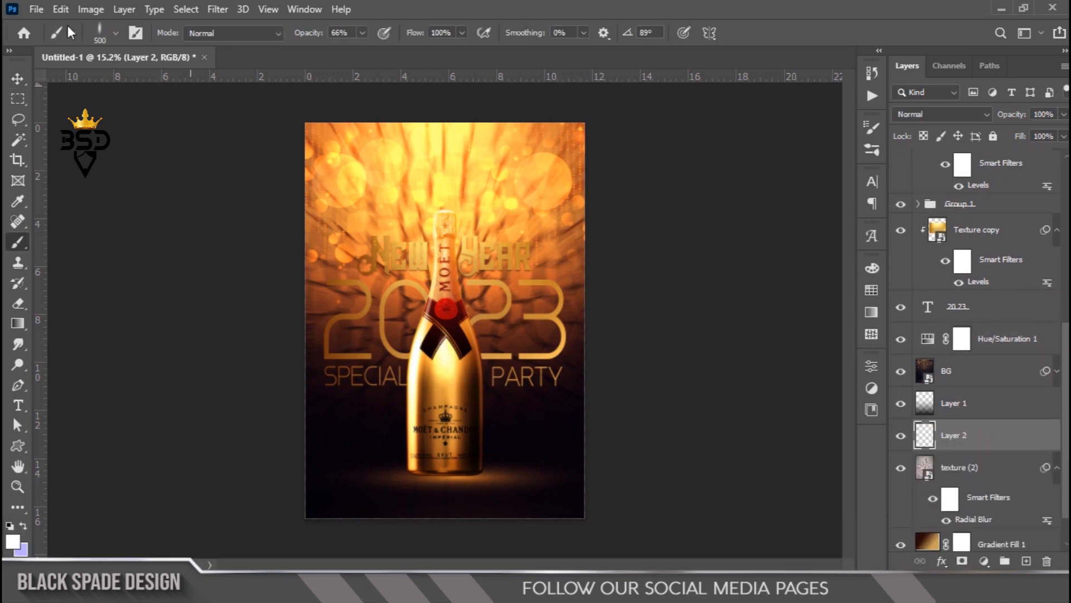
left_click(115, 34)
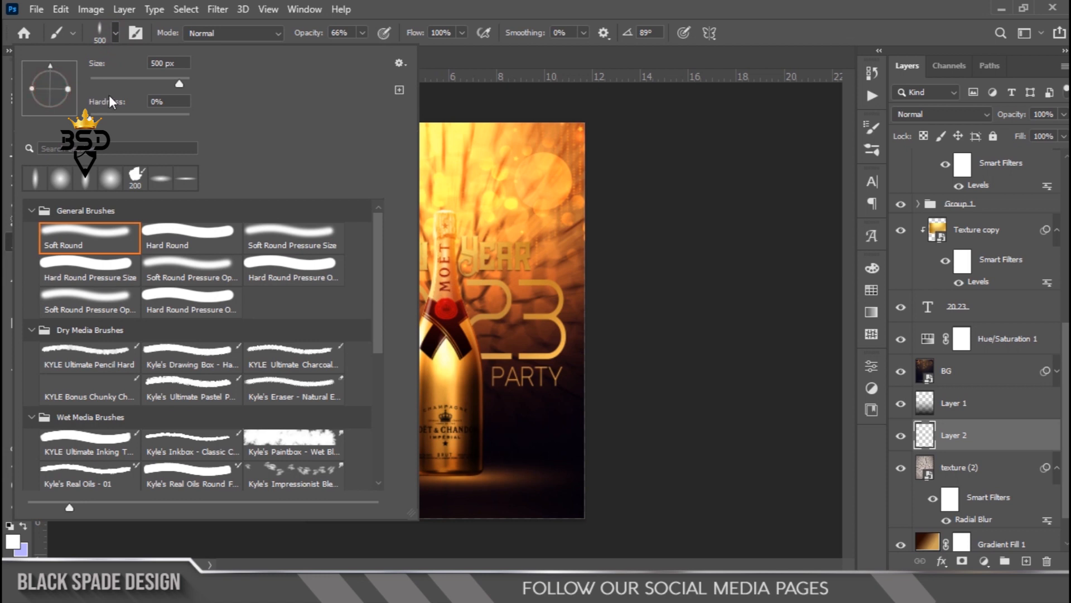
left_click(712, 229)
key("]")
key("]")
key("]")
key("]")
key("]")
key("]")
key("]")
key("]")
key("]")
key("]")
key("]")
key("]")
key("]")
key("]")
key("]")
key("]")
key("]")
key("]")
left_click(384, 417, "alt")
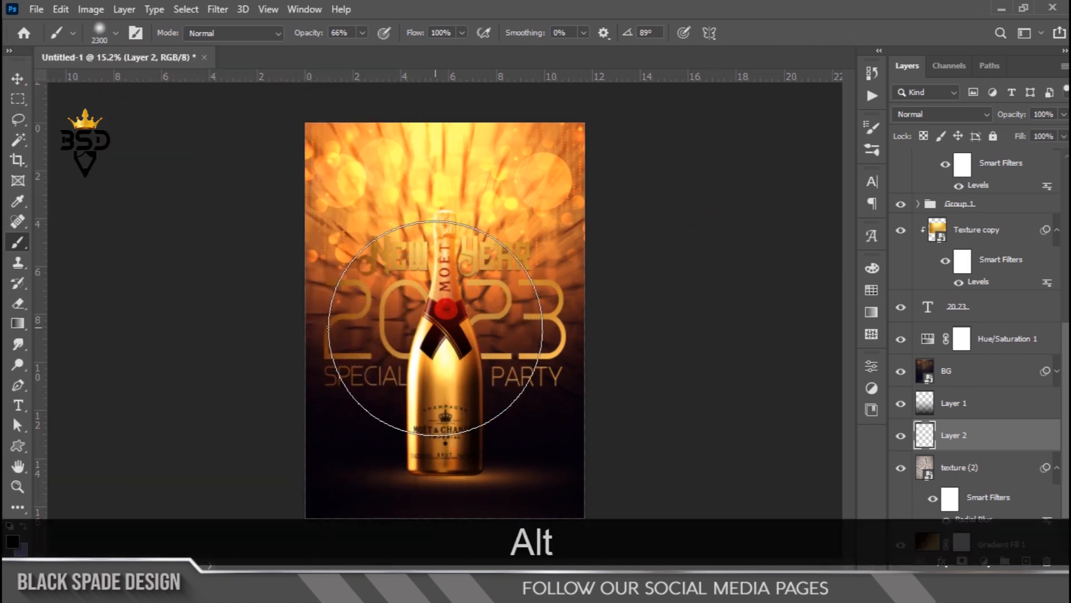
scroll(469, 304, "up", 1)
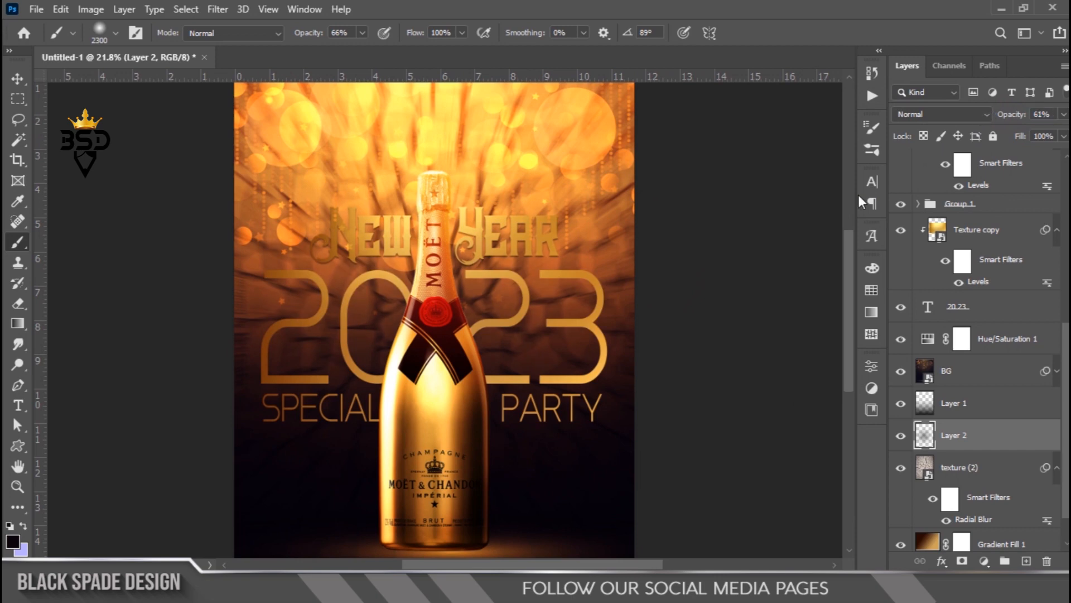
- Examine the background shading around the bottle and text at different magnifications with the Move tool active
left_click(20, 79)
scroll(502, 256, "down", 3)
scroll(443, 234, "up", 6)
mouse_move(412, 252)
left_mouse_down()
mouse_move(426, 406)
mouse_move(427, 259)
left_mouse_up()
scroll(415, 324, "up", 4)
scroll(426, 406, "down", 8)
scroll(472, 422, "down", 2)
scroll(471, 447, "up", 3)
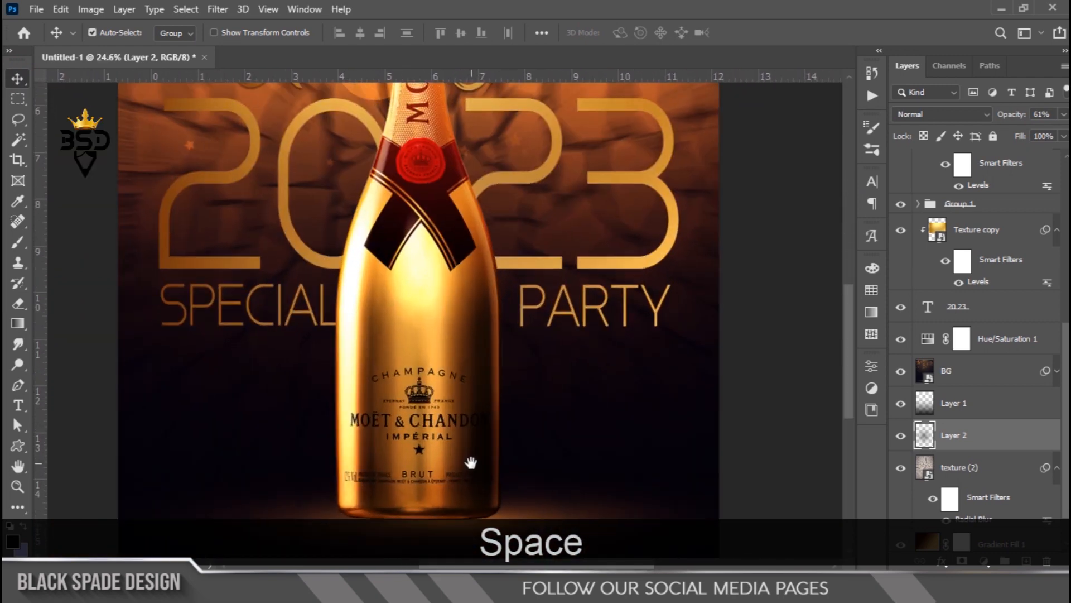
- Copy the first three lines of placeholder text from the lorem ipsum file in Notepad and return to the poster
left_click_drag(471, 461, 481, 240)
left_click(674, 581)
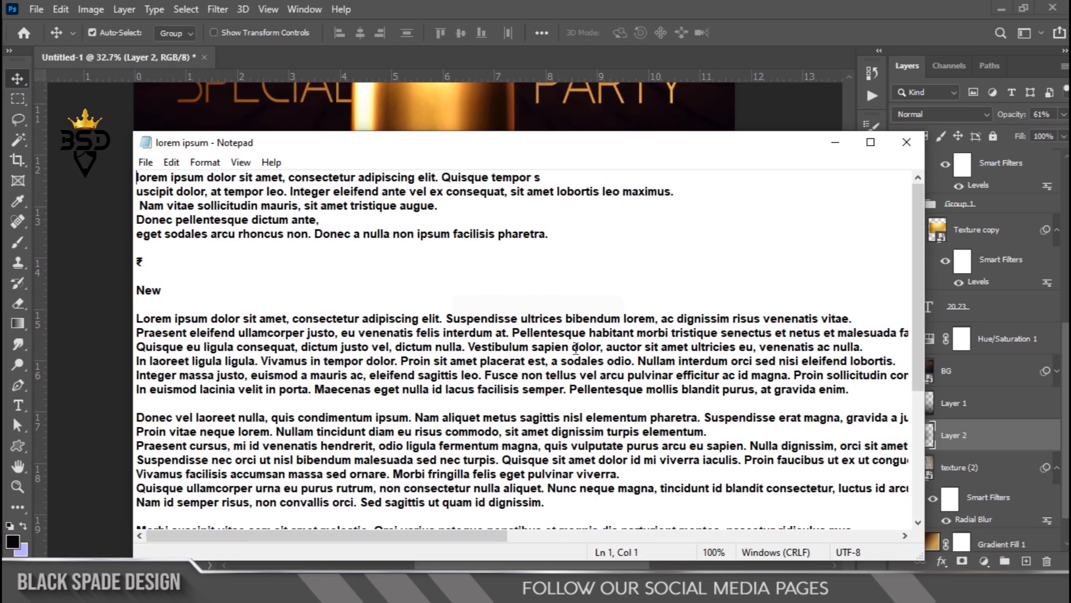
left_click_drag(441, 207, 108, 176)
key("ctrl+c")
left_click(843, 145)
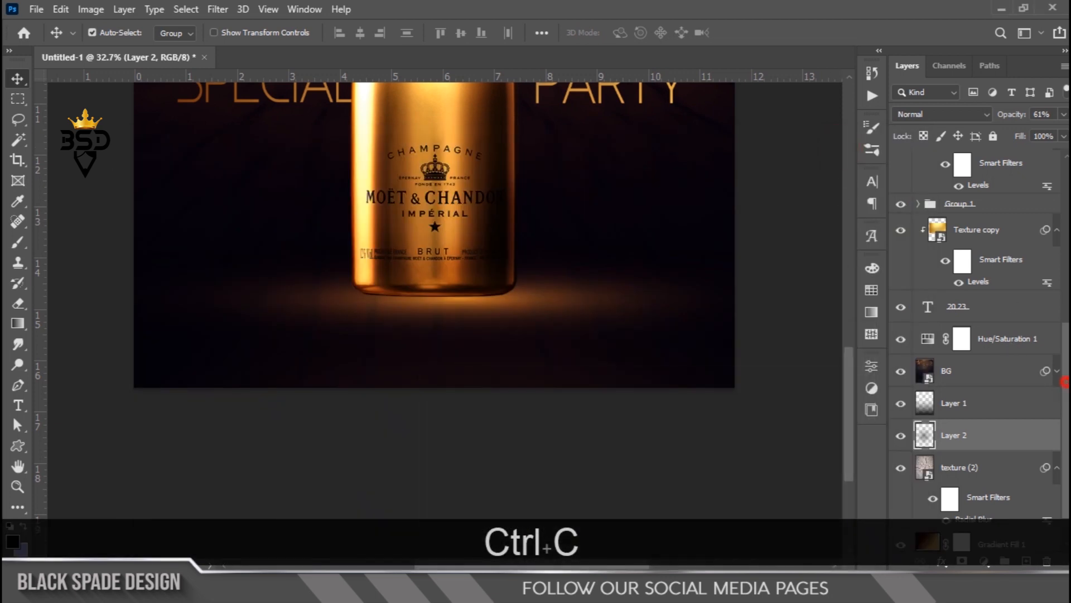
- Paste the copied lorem ipsum text as a new text layer above BG copy, just beneath the bottle
left_click_drag(1065, 382, 1050, 171)
left_click(969, 178)
key("t")
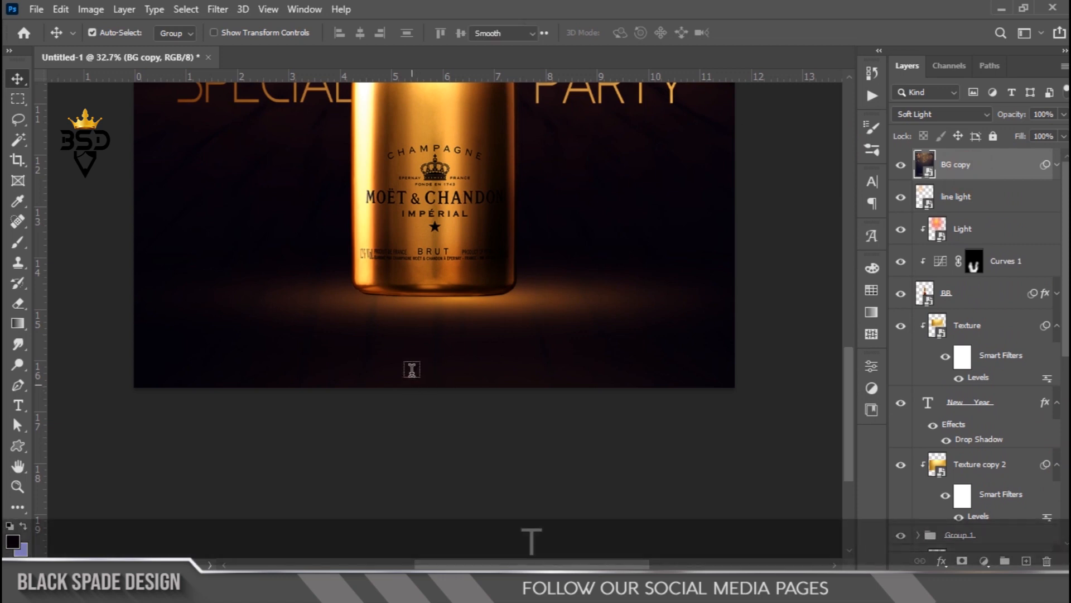
left_click(426, 334)
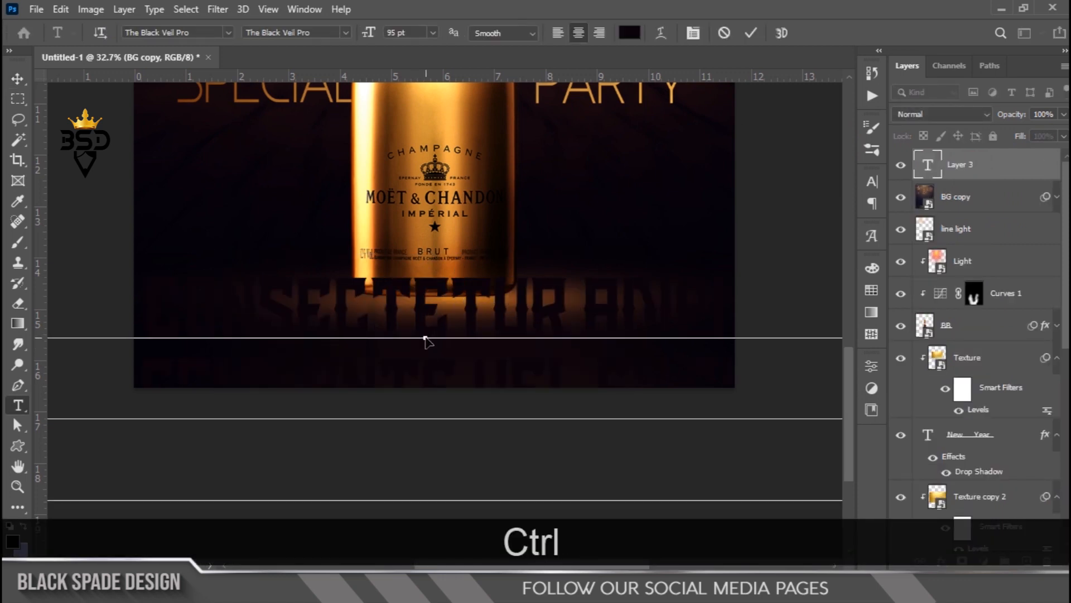
- Recolour all of the pasted text with a golden orange sampled from the bottle
key("ctrl+a")
left_click(637, 36)
left_click(436, 102)
left_click(985, 207)
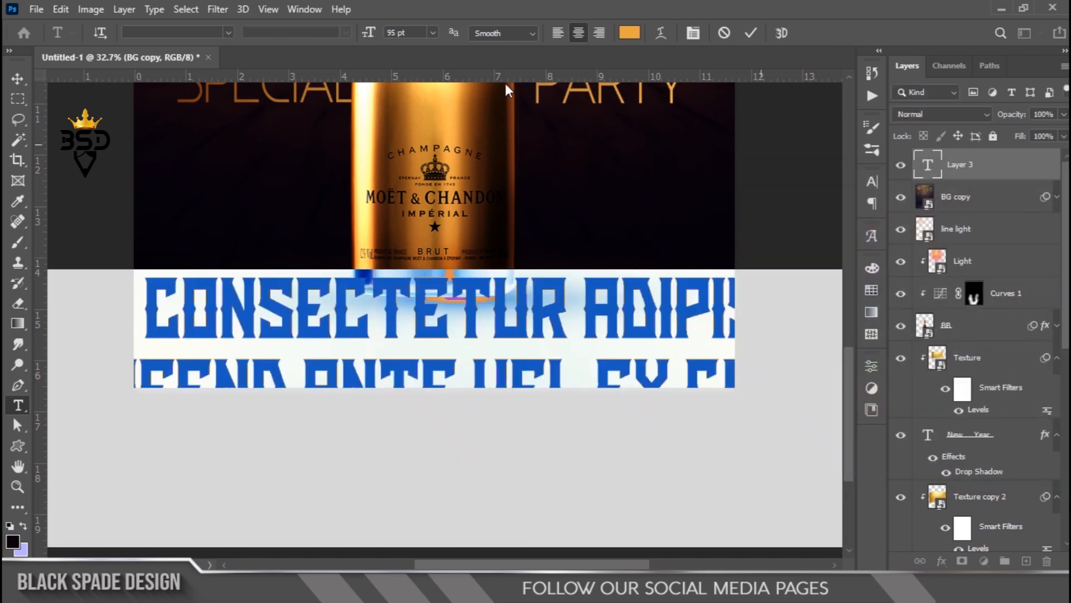
- Set the pasted text to Bahnschrift Regular at 11 pt
left_click_drag(368, 32, 232, 36)
left_click(230, 34)
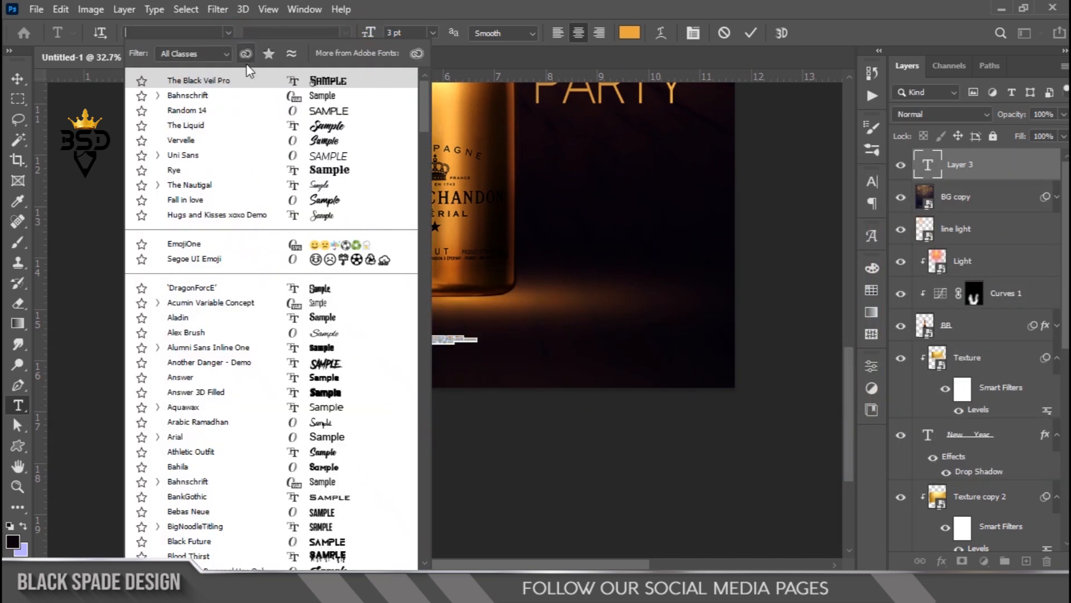
left_click(187, 96)
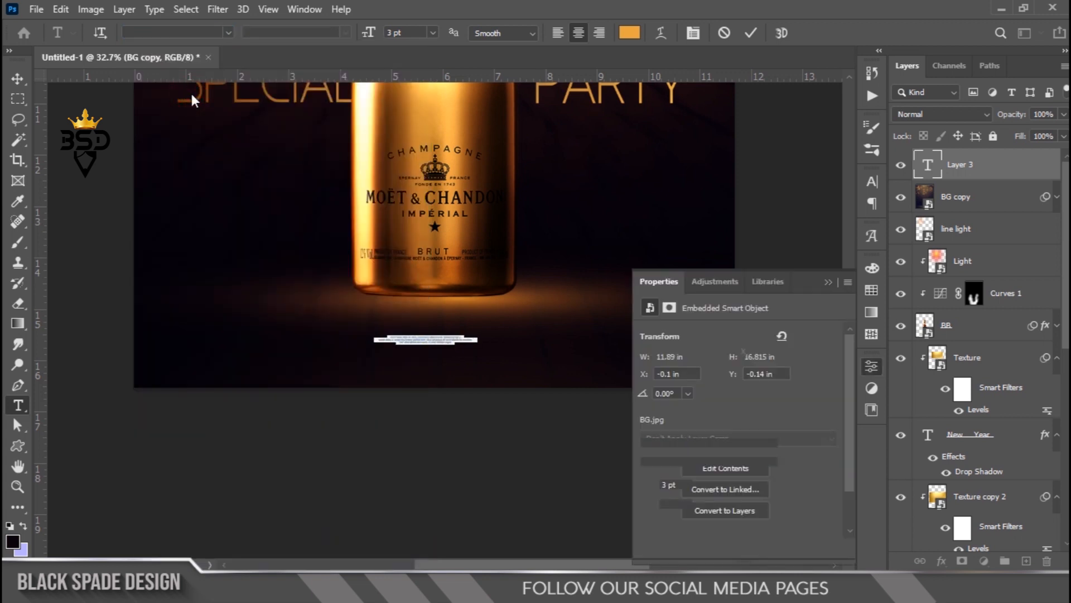
left_click_drag(367, 36, 374, 34)
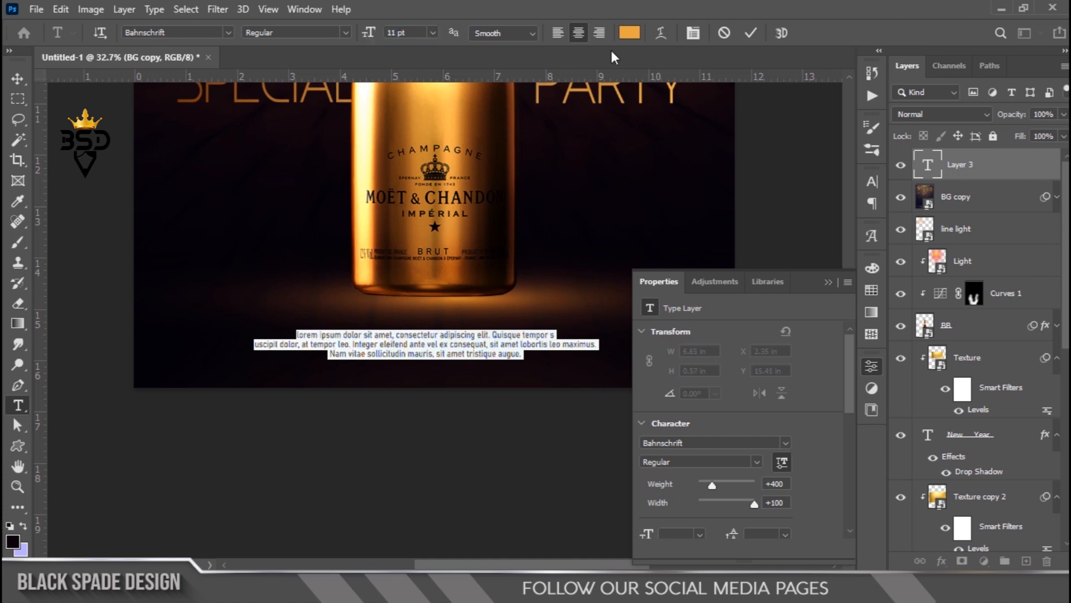
- Apply All Caps to the lorem ipsum text, set its leading to 18 pt and commit the text
left_click(693, 33)
left_click(742, 290)
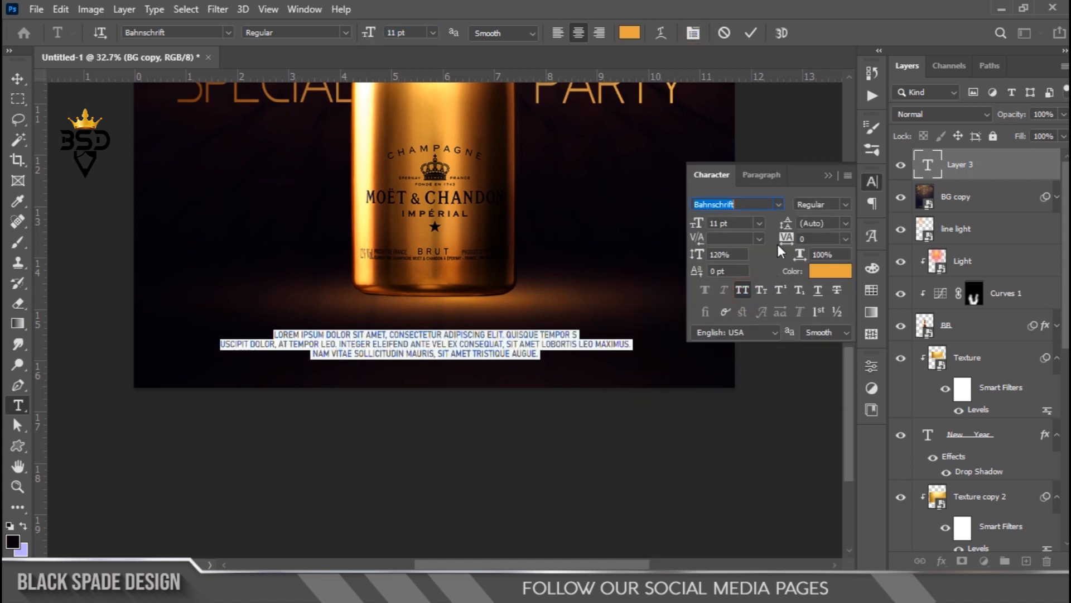
left_click_drag(788, 225, 793, 228)
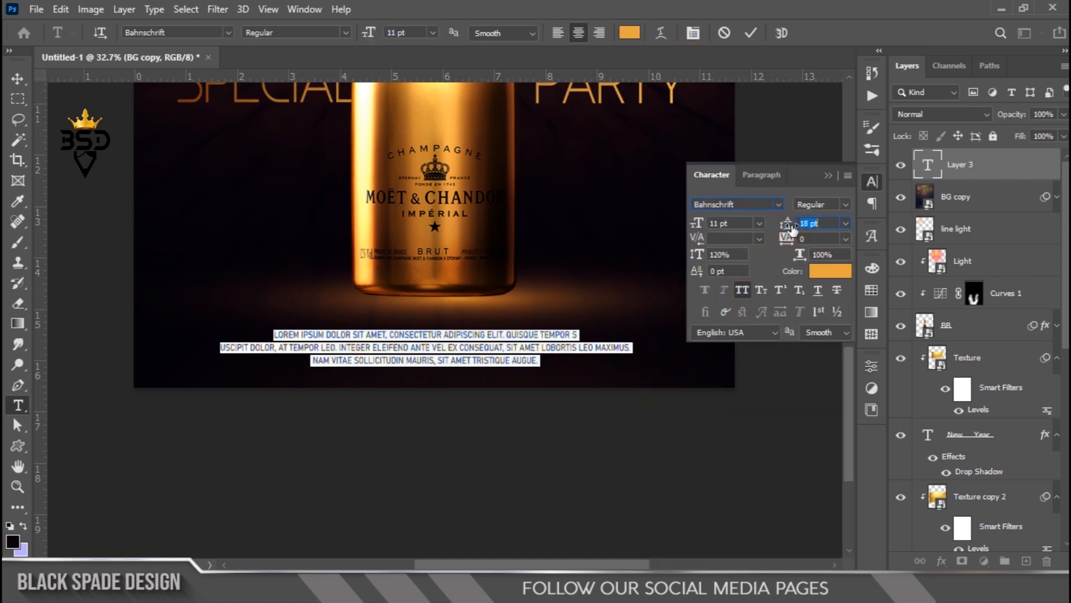
left_click(750, 35)
- Scale the lorem ipsum paragraph down slightly and nudge it upward below the bottle
scroll(468, 371, "up", 2)
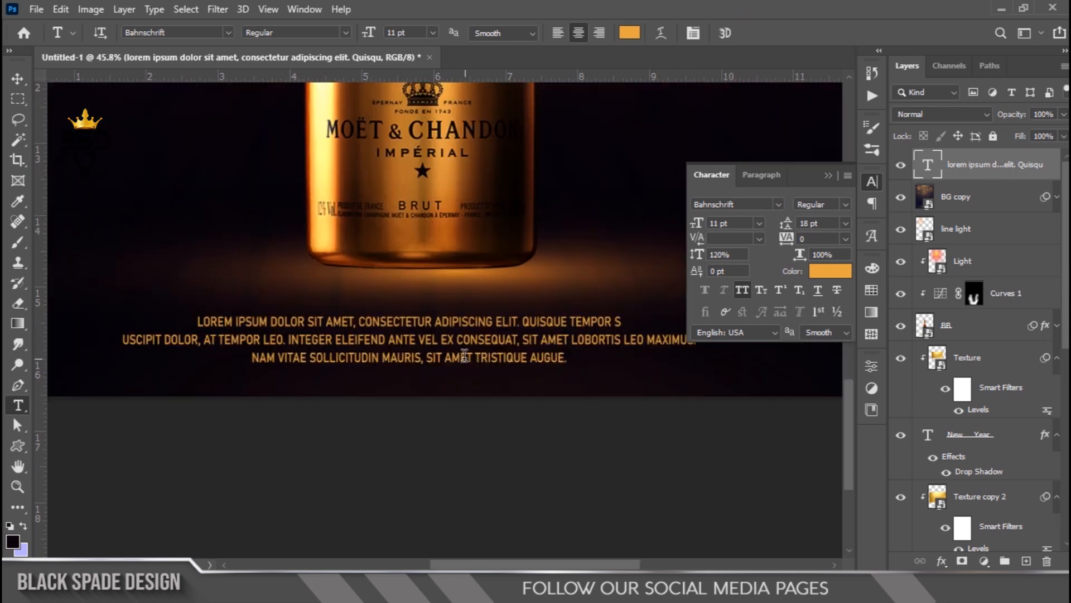
key("ctrl+t")
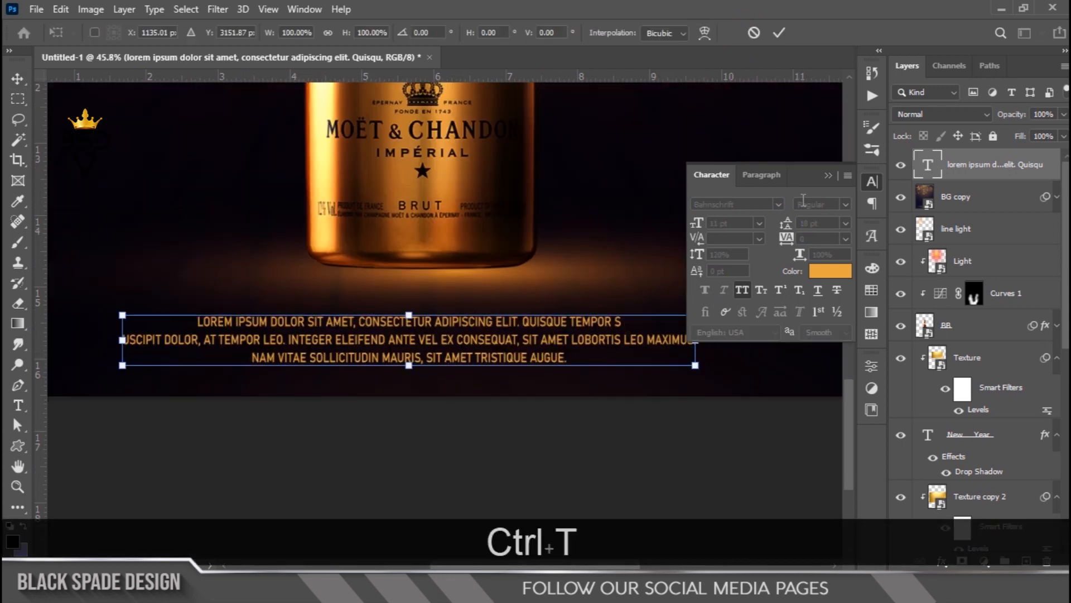
left_click(828, 176)
left_click_drag(697, 309, 634, 318)
key("Return")
scroll(462, 376, "down", 3)
key("Up")
key("Up")
key("Up")
key("Up")
key("Up")
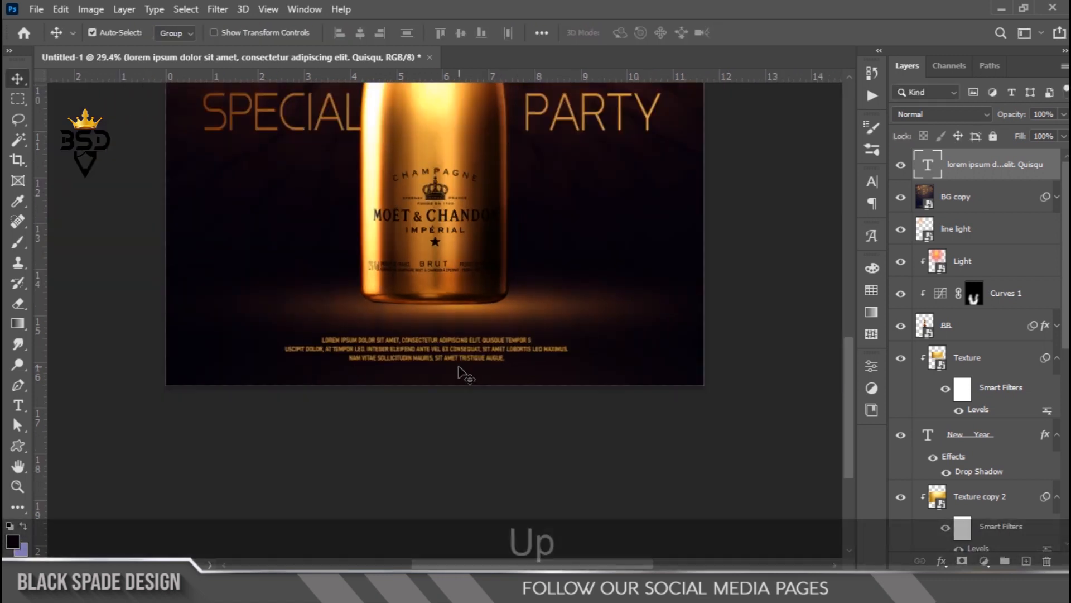
- Centre the paragraph horizontally on the poster by aligning it to a selection loaded from a background layer, then deselect
scroll(459, 368, "down", 7)
scroll(477, 401, "up", 2)
key("space")
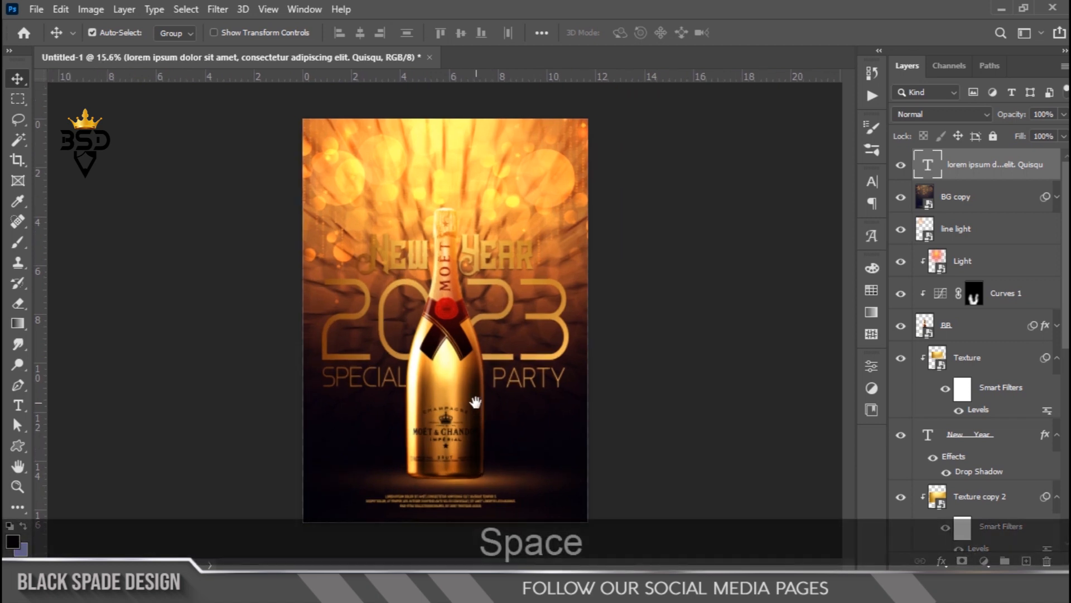
scroll(1038, 390, "down", 10)
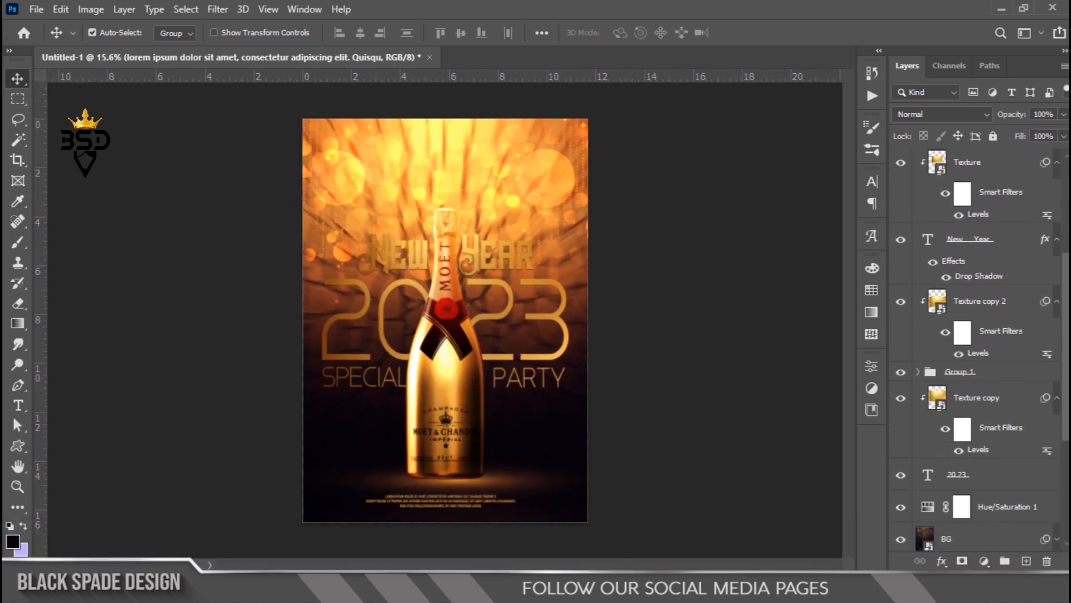
left_click(925, 535, "ctrl")
left_click(360, 33)
scroll(459, 325, "up", 1)
key("ctrl+d")
- Nudge the centred paragraph a little closer to the bottle's base
scroll(491, 413, "up", 7)
left_click_drag(487, 413, 457, 240)
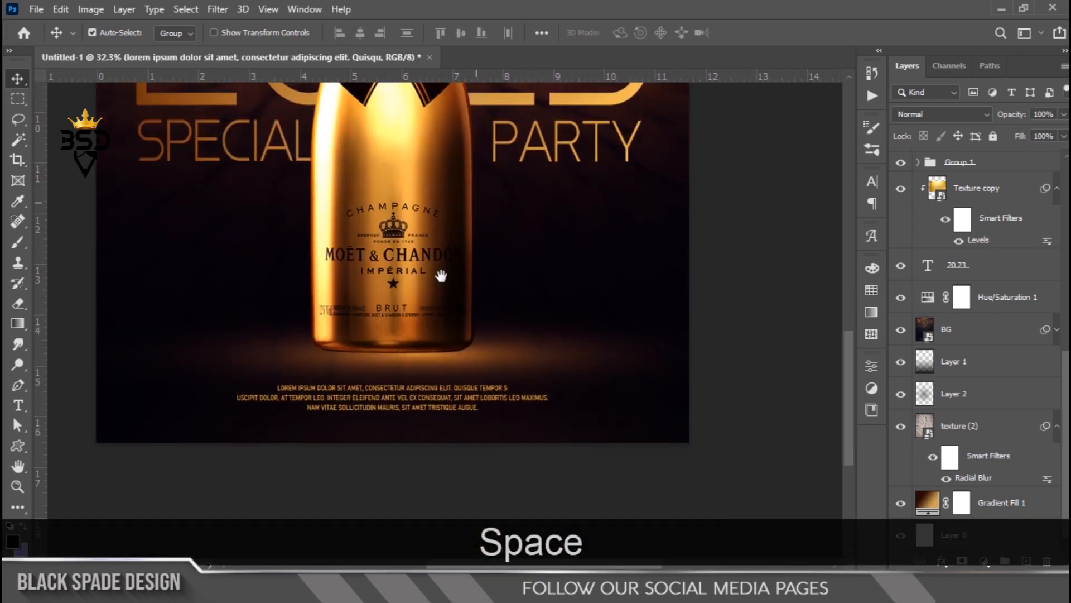
scroll(430, 322, "up", 2)
key("Up")
key("Up")
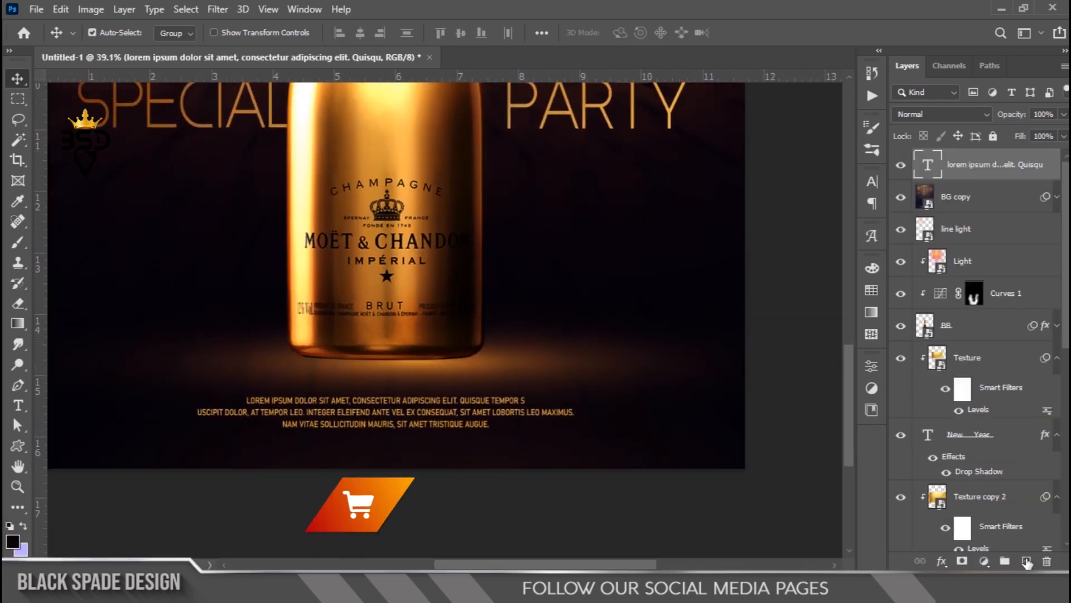
- Add a colour-filled top layer at 0% fill with a 63 px white inside stroke to frame the poster
left_click(1026, 560)
key("ctrl+BackSpace")
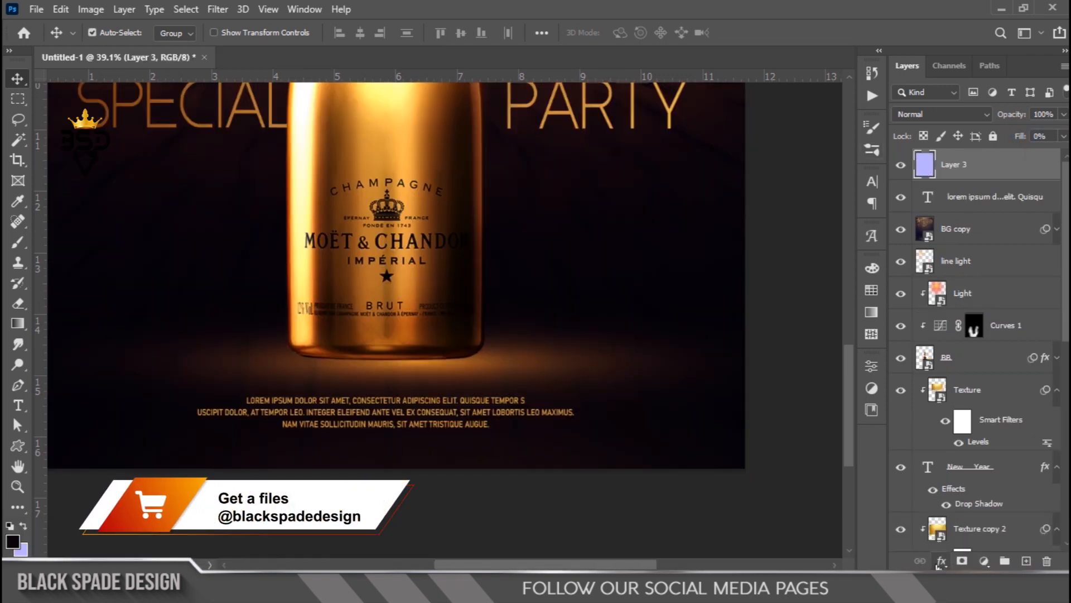
left_click(942, 562)
left_click(954, 447)
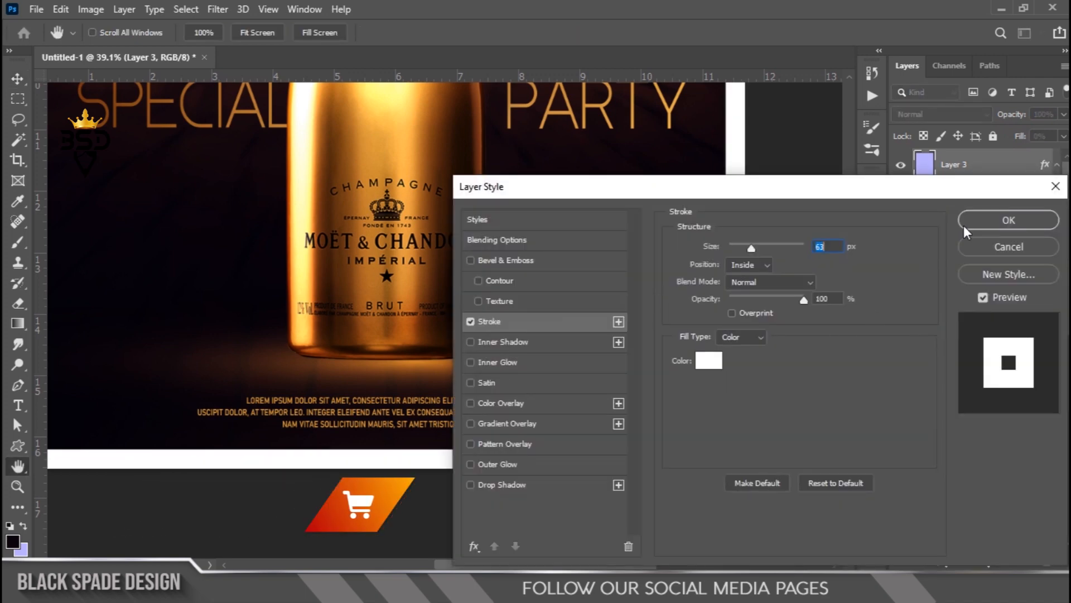
left_click(981, 223)
- Select the Texture layer beneath the bottle and open the Dec image from the SD folder as a separate document
scroll(484, 228, "up", 5)
left_click_drag(612, 312, 732, 301)
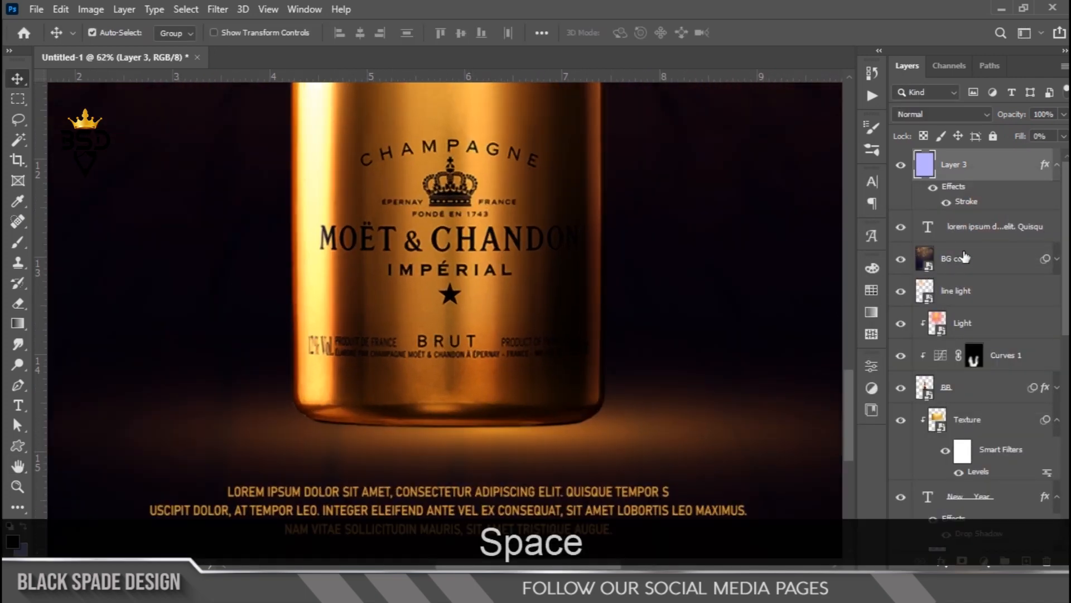
left_click_drag(1064, 291, 1022, 311)
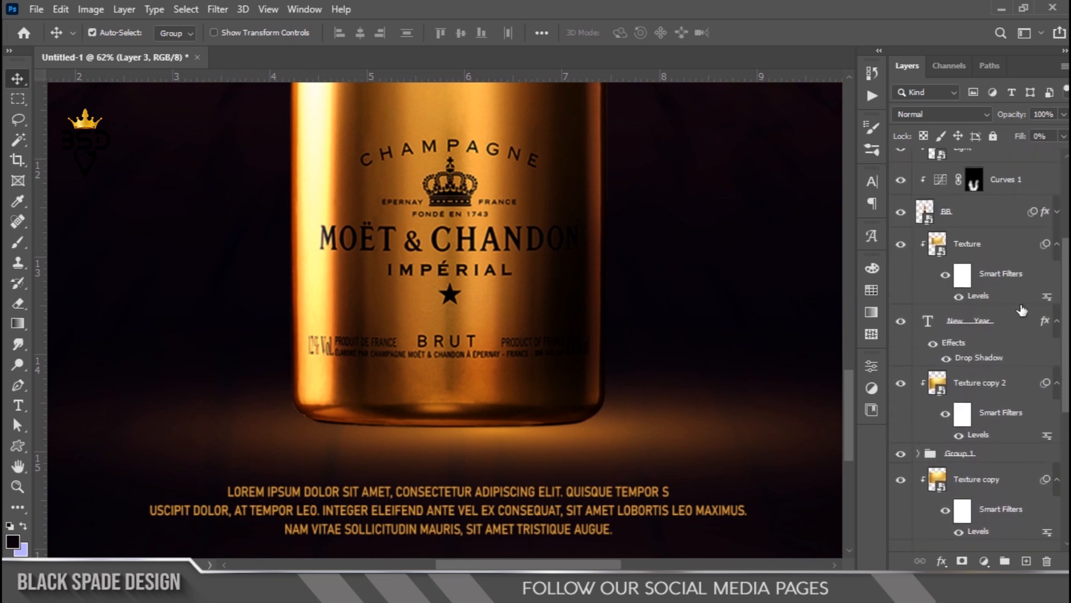
left_click(971, 244)
key("alt+Tab")
left_click_drag(376, 188, 378, 243)
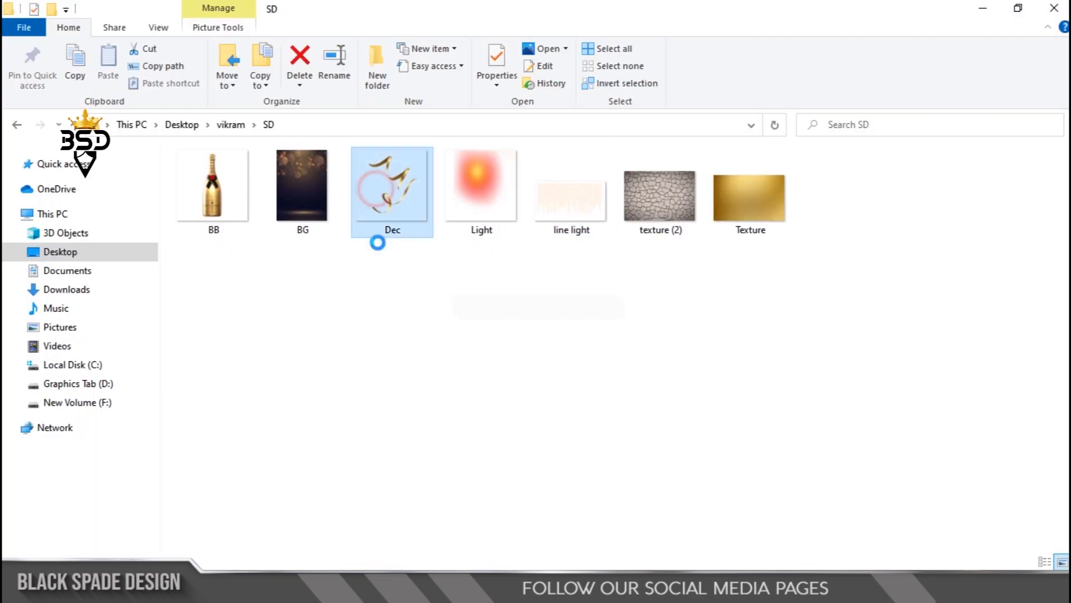
left_click_drag(405, 206, 695, 59)
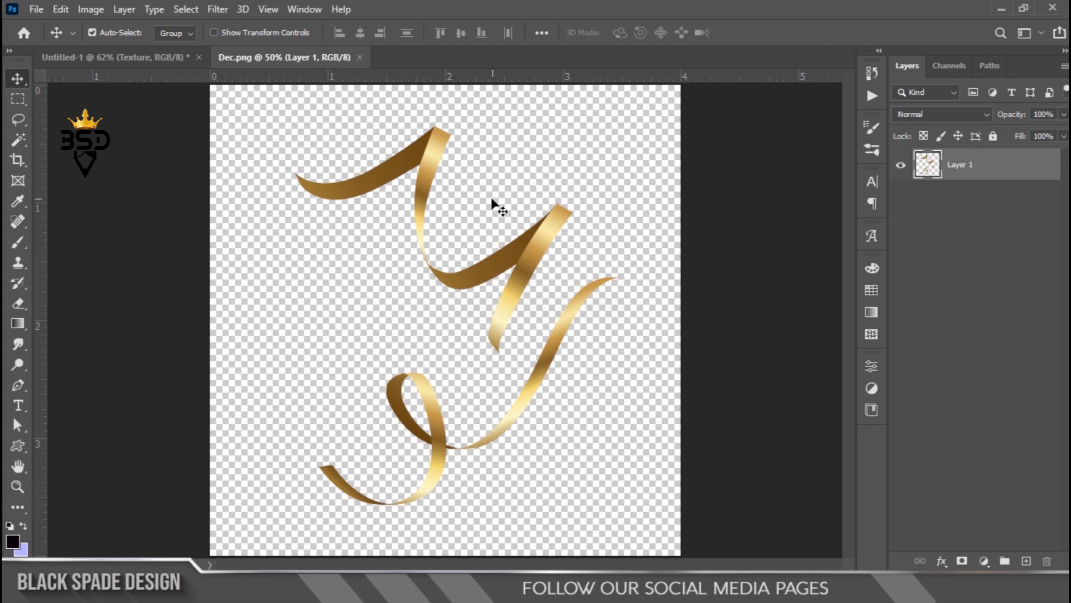
- Lasso the lower curled gold ribbon in Dec.png and cut it onto its own layer
key("ctrl+minus")
left_click(19, 120)
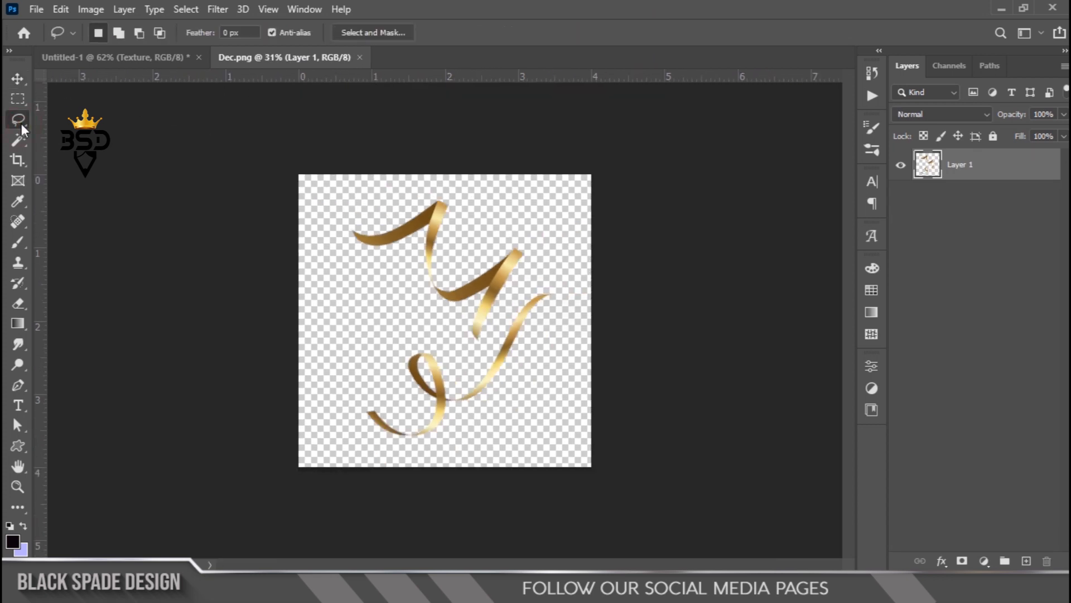
scroll(385, 263, "up", 4)
mouse_move(325, 417)
left_mouse_down()
mouse_move(409, 326)
mouse_move(453, 367)
left_mouse_up()
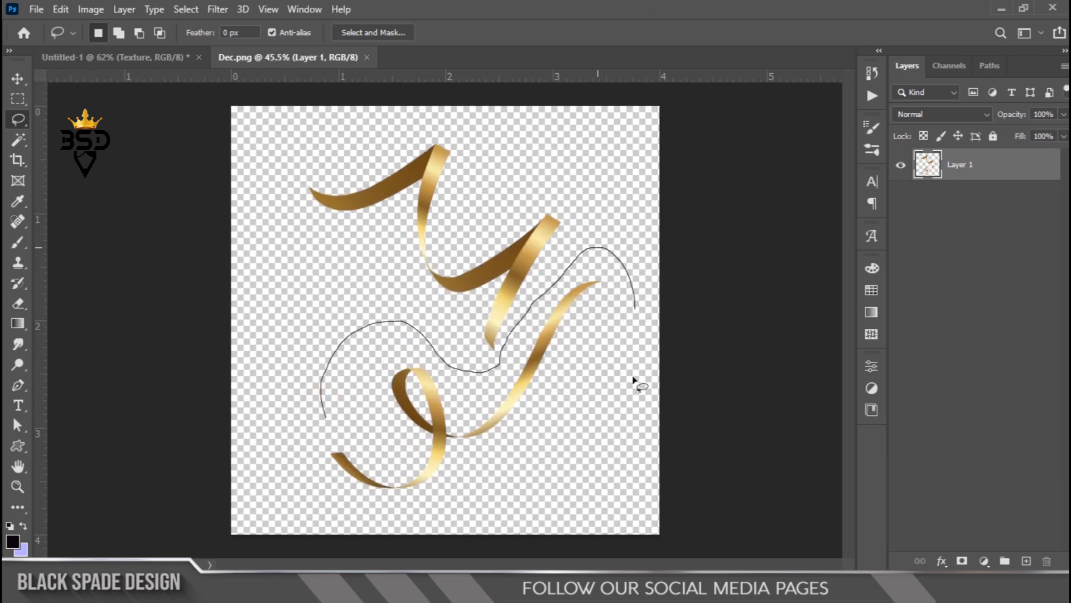
left_click_drag(266, 450, 264, 400)
right_click(433, 401)
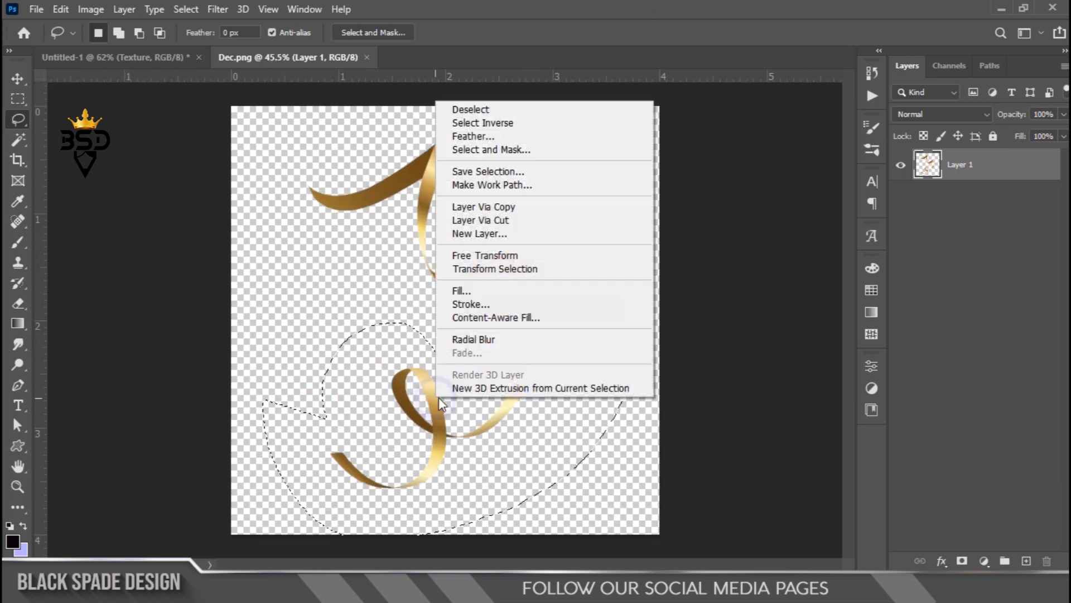
left_click(501, 221)
- Bring the cut ribbon into the poster document as a layer behind the bottle and place it beside the bottle
key("v")
left_click_drag(443, 426, 624, 307)
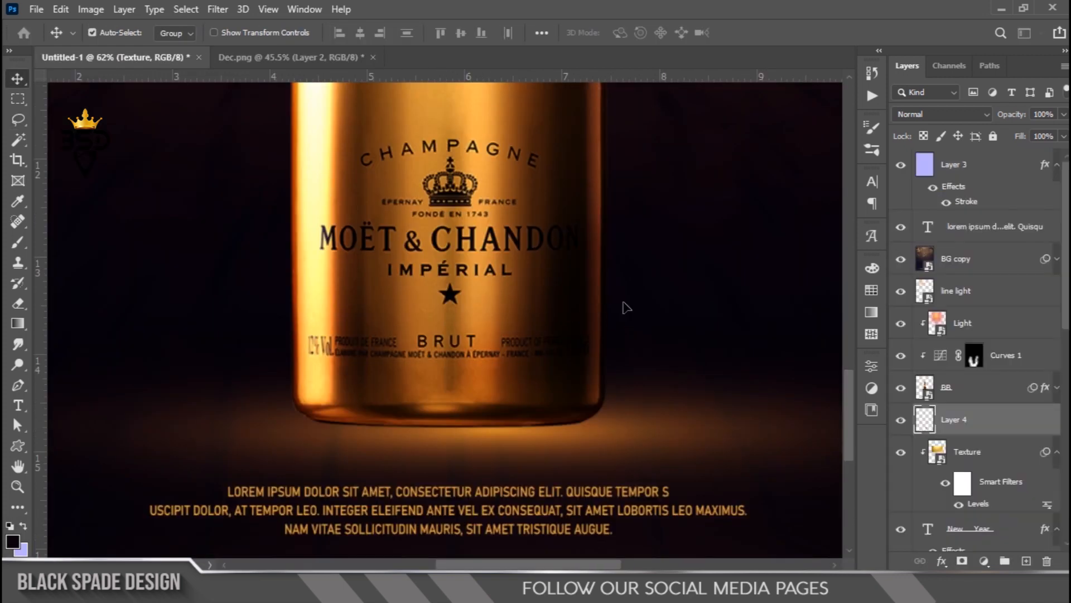
scroll(623, 304, "down", 6)
left_click_drag(624, 304, 475, 260)
scroll(427, 325, "up", 2)
key("ctrl+t")
key("Return")
- Resize and rotate the ribbon clockwise so it curls out from behind the bottle beneath the word PARTY
scroll(423, 347, "up", 2)
key("ctrl+t")
left_click_drag(646, 256, 651, 302)
left_click_drag(644, 138, 621, 152)
left_click_drag(653, 192, 653, 190)
left_click_drag(560, 214, 561, 202)
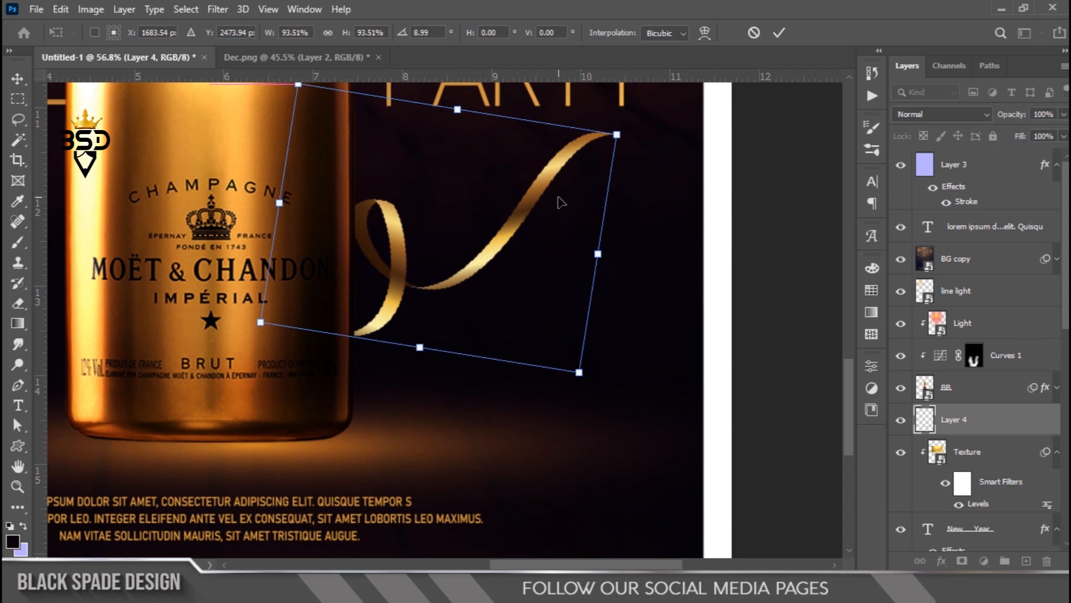
left_click_drag(260, 322, 252, 327)
left_click_drag(615, 134, 622, 131)
key("Return")
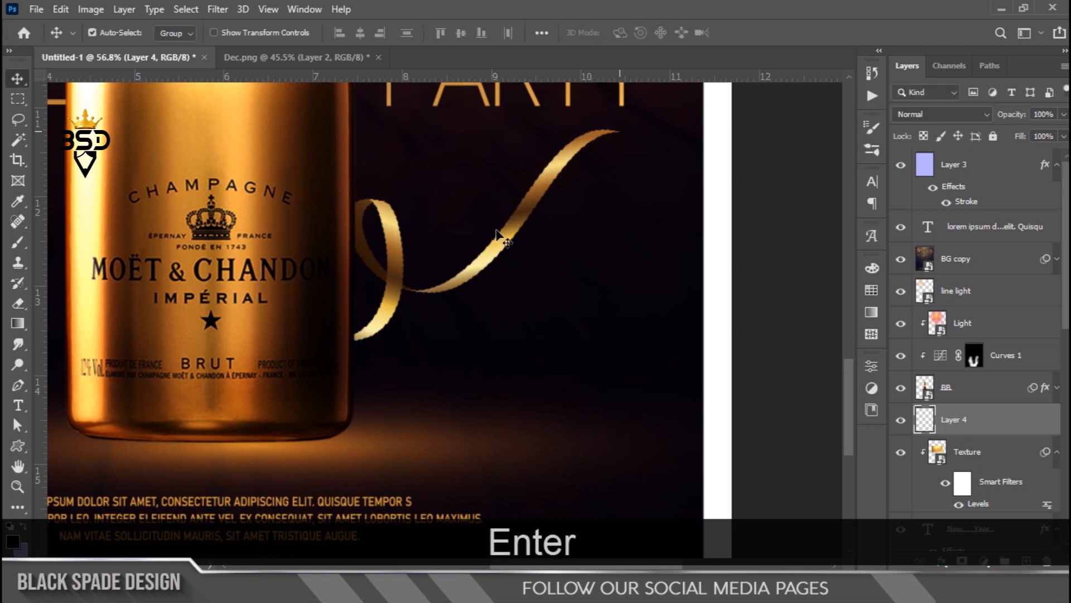
- Warm the ribbon with Color Balance midtones of +32 cyan-red and -35 yellow-blue
scroll(504, 239, "up", 3)
key("ctrl+b")
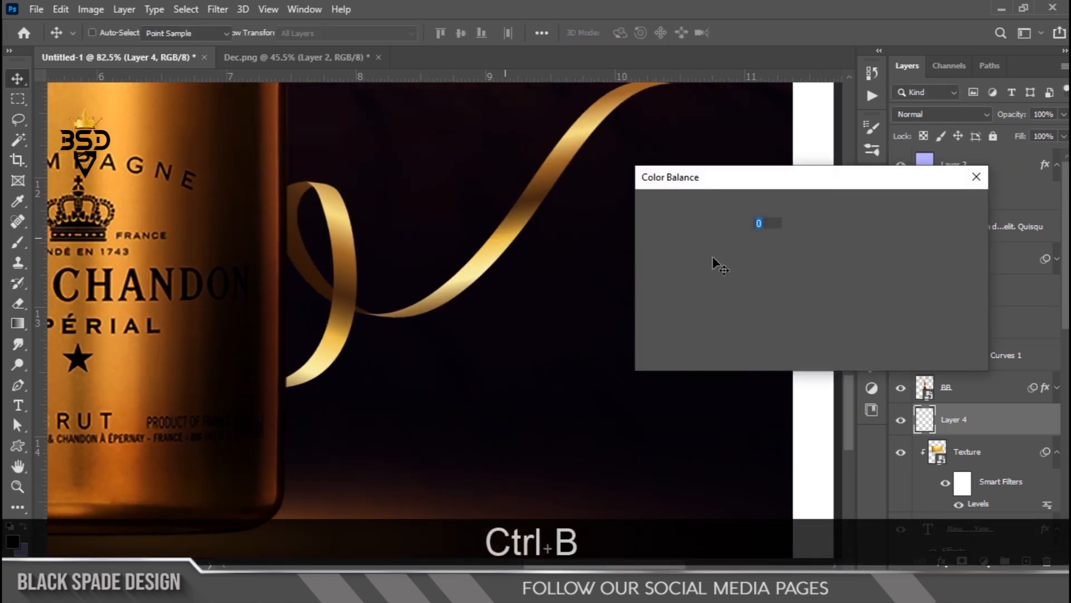
left_click_drag(768, 283, 754, 280)
left_click_drag(795, 246, 805, 244)
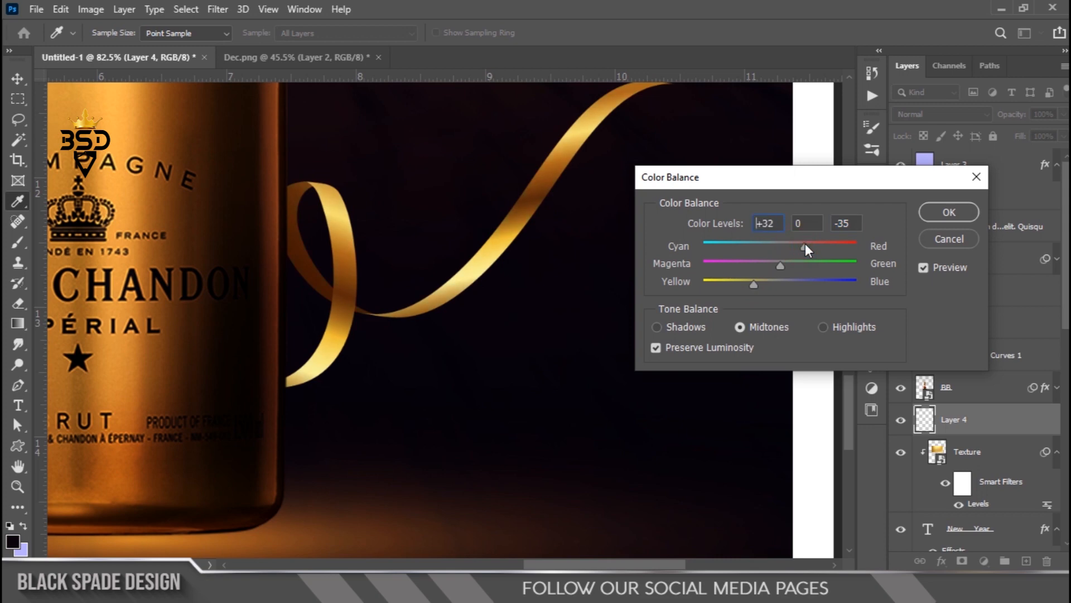
left_click(949, 212)
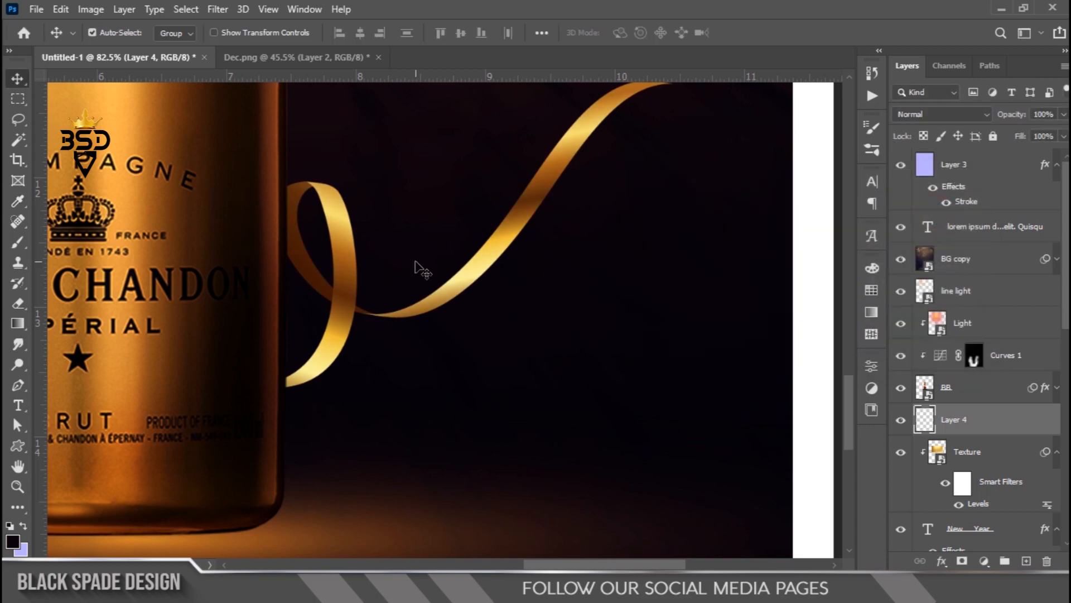
- Duplicate the gold ribbon layer, flip the copy horizontally and place it on the bottle's left side beneath the word SPECIAL
scroll(418, 268, "down", 9)
scroll(461, 343, "up", 1)
key("ctrl+j")
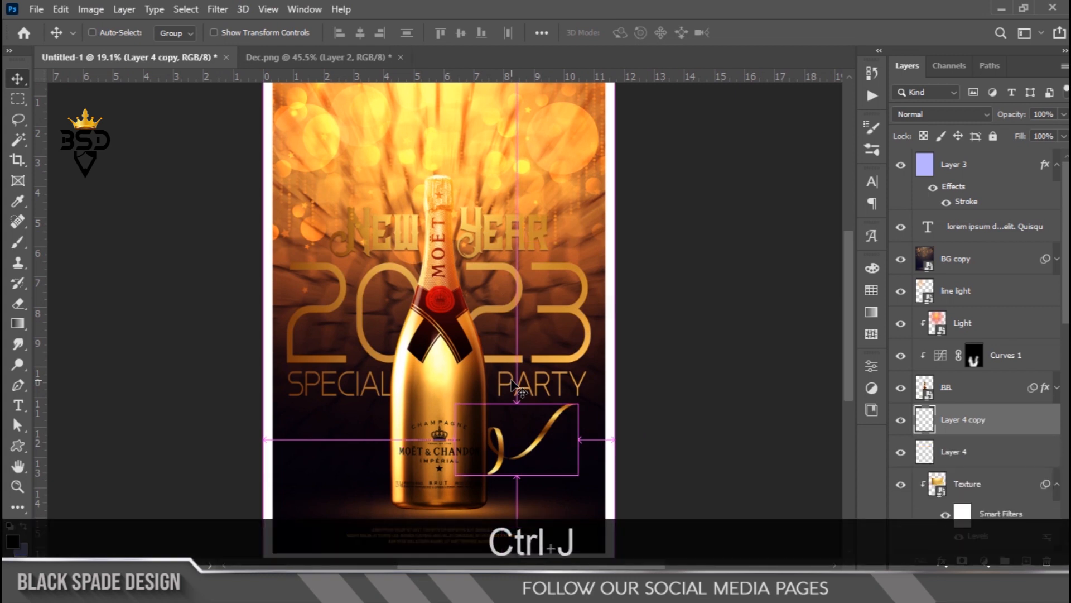
key("ctrl+t")
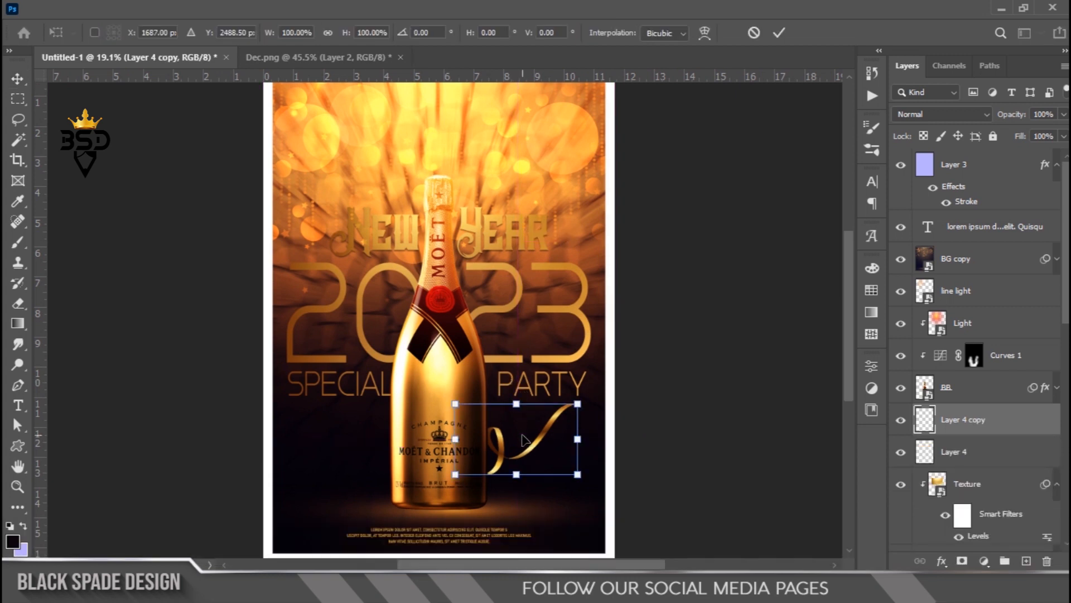
right_click(528, 443)
left_click(558, 406)
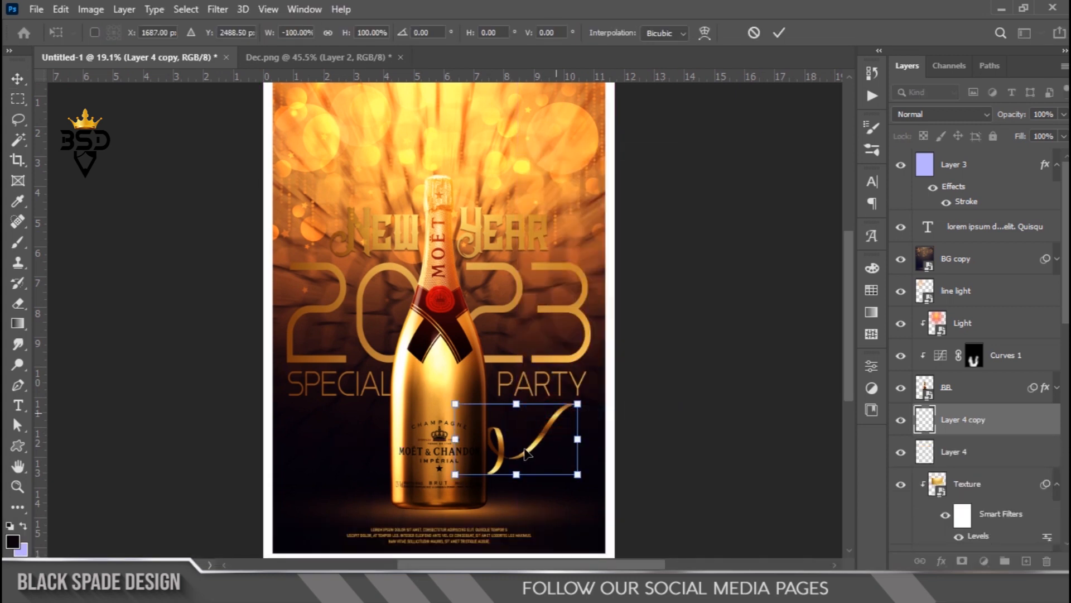
left_click_drag(520, 456, 350, 451)
key("Return")
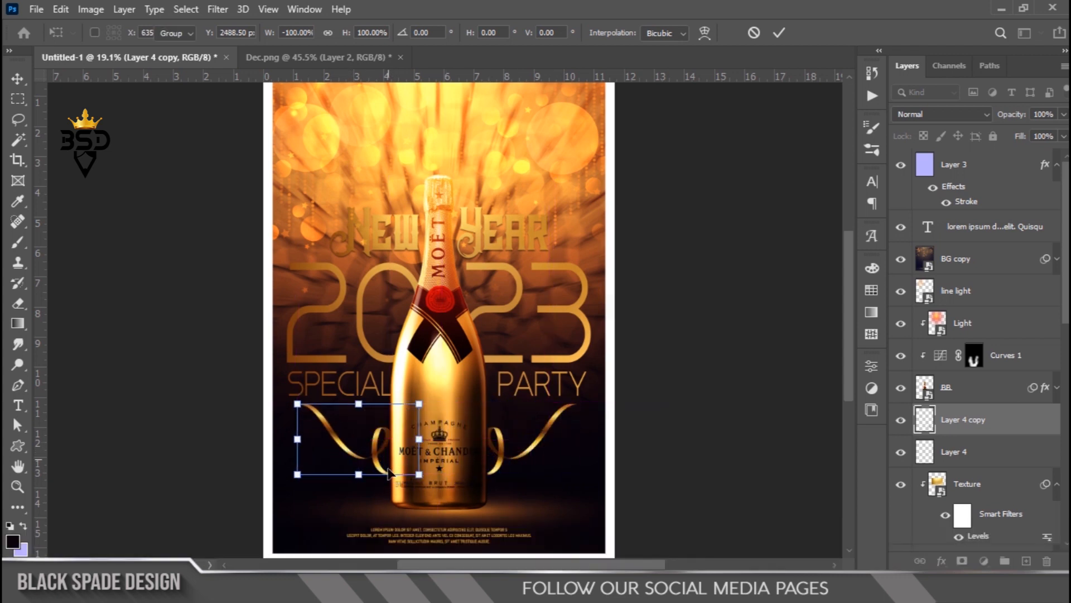
key("Escape")
- Nudge the mirrored ribbon copy slightly right so its curl tucks in behind the bottle's left edge
scroll(389, 477, "up", 5)
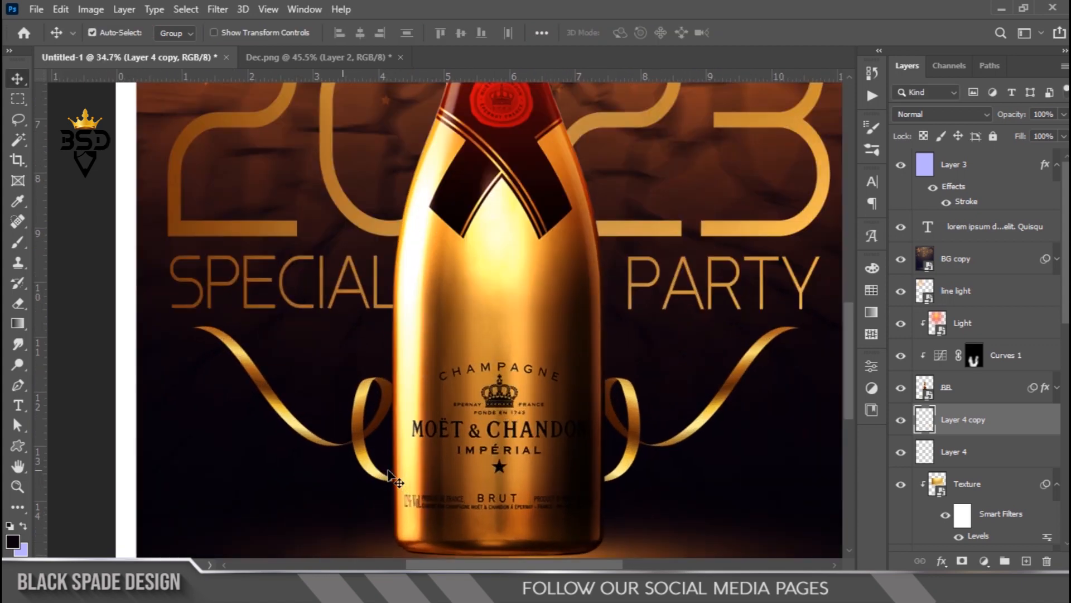
key("space")
scroll(388, 469, "down", 3)
scroll(387, 470, "up", 5)
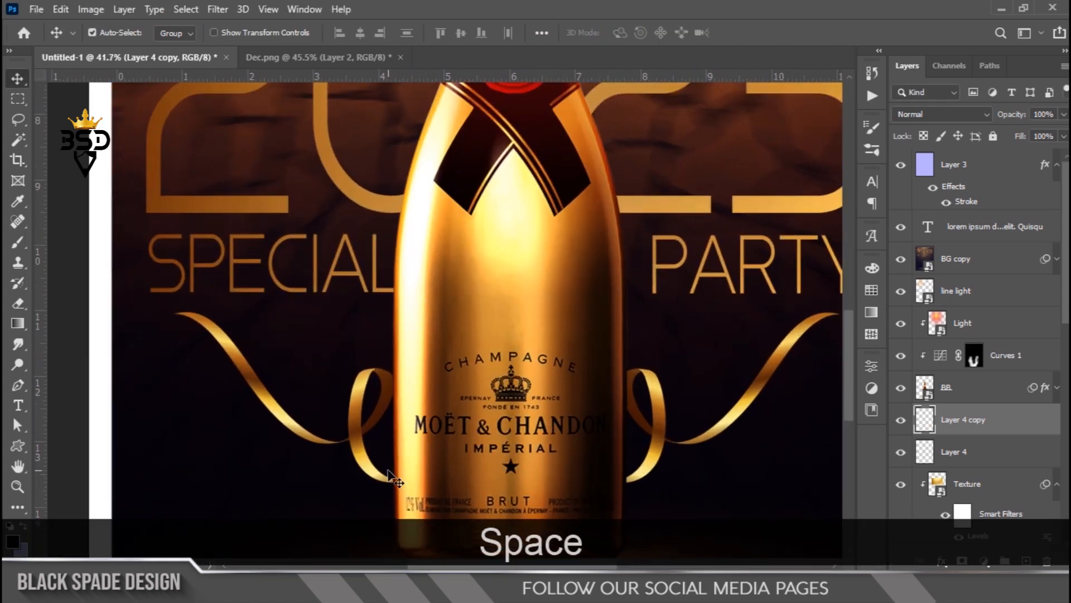
key("space")
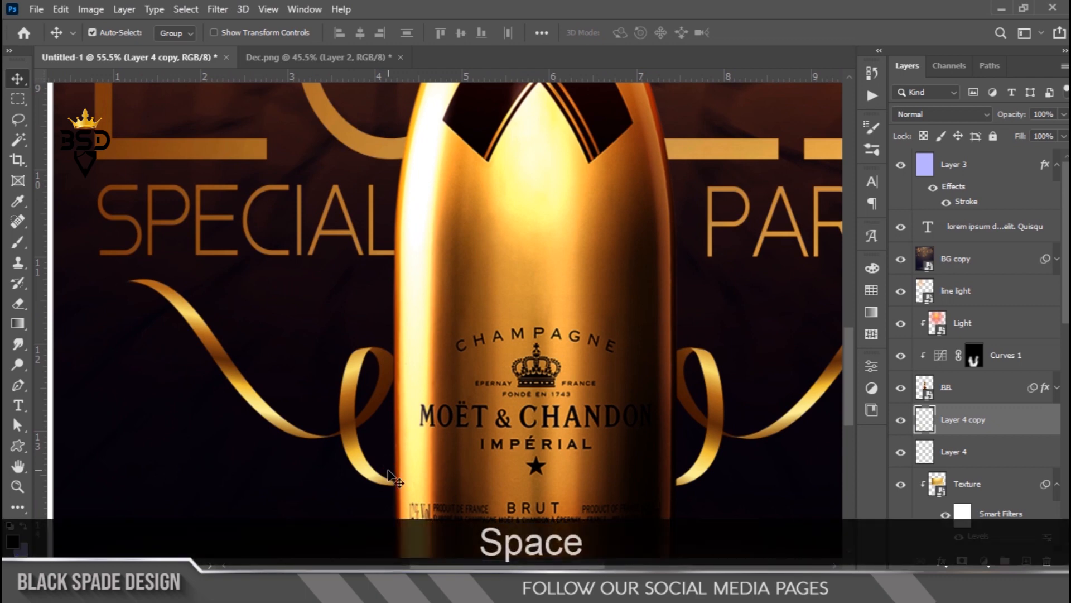
scroll(432, 436, "up", 3)
key("space")
left_click_drag(432, 436, 398, 394)
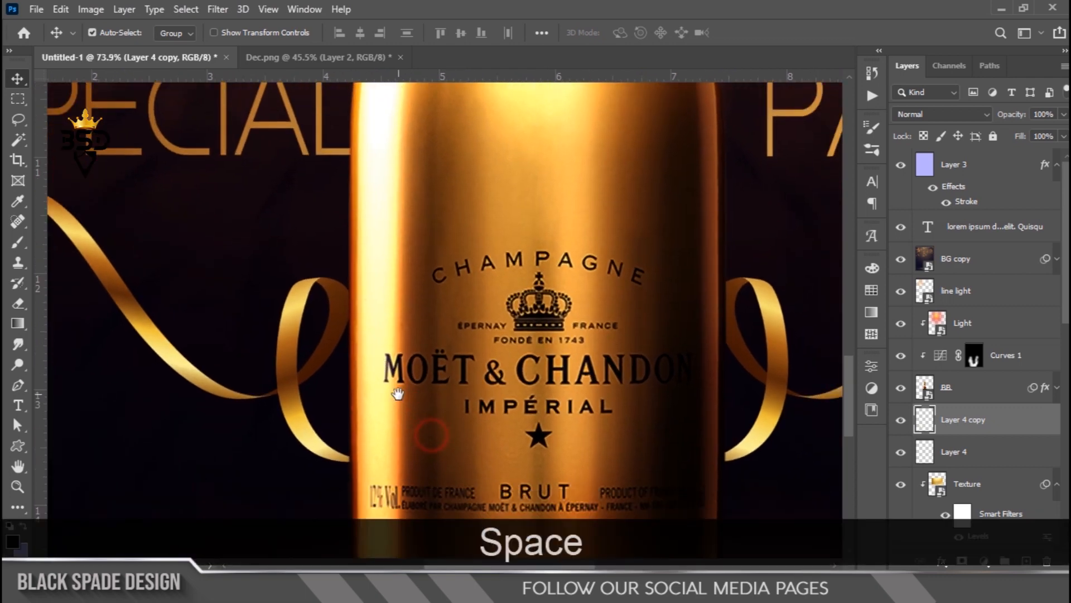
key("Right")
key("Right")
key("Right")
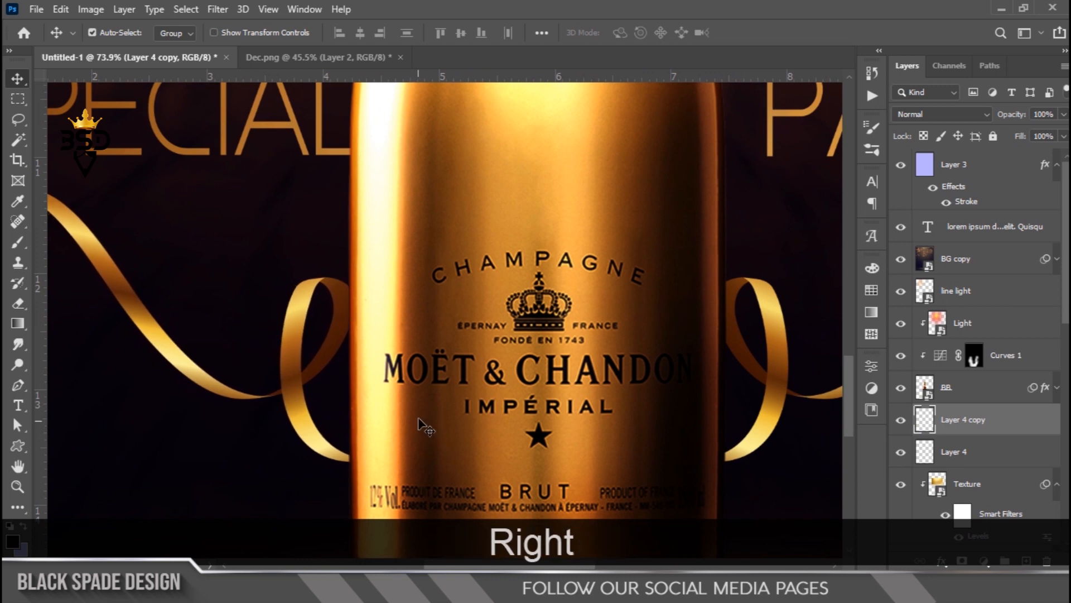
- Nudge the original ribbon on Layer 4 slightly right, away from the bottle, to balance it with the mirrored copy
left_click(969, 452)
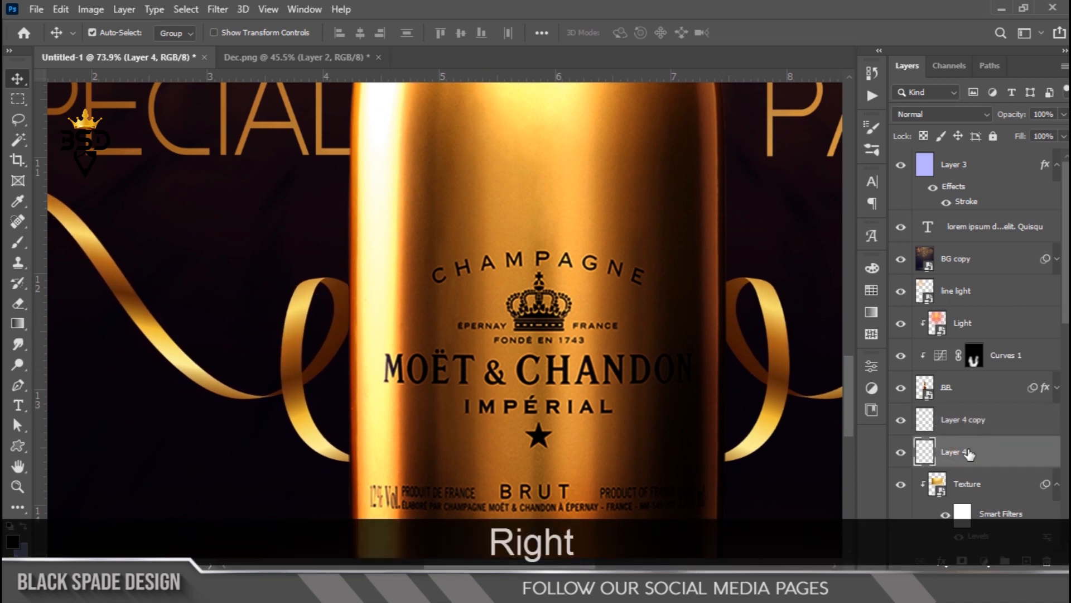
key("Right")
key("Right")
key("Right")
key("Right")
key("Right")
key("Right")
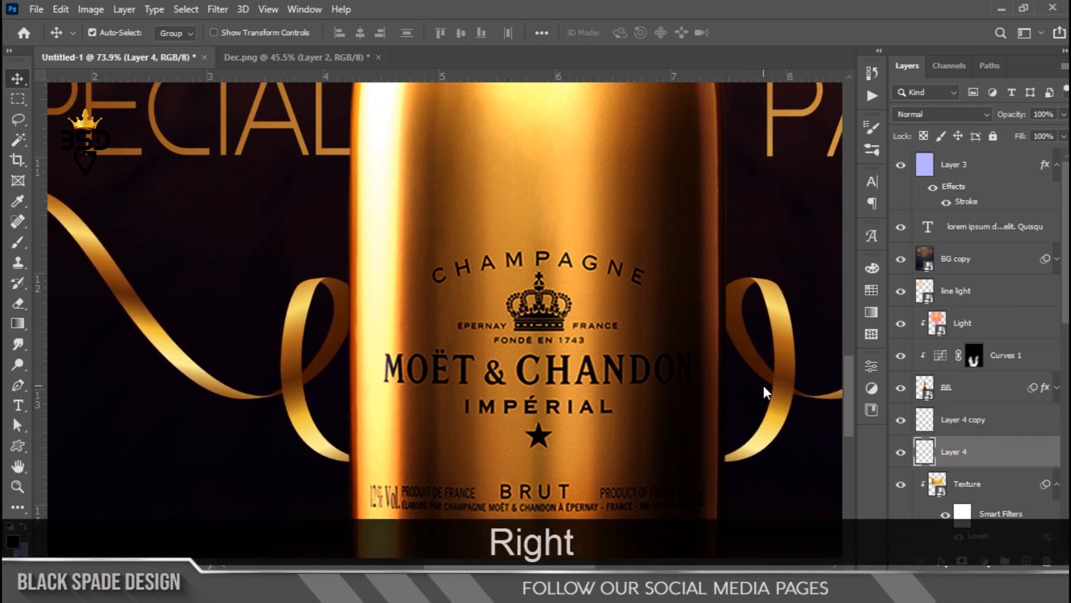
- Fit the whole poster in view and examine the finished composition with both ribbons
scroll(687, 313, "down", 3)
scroll(687, 314, "down", 5)
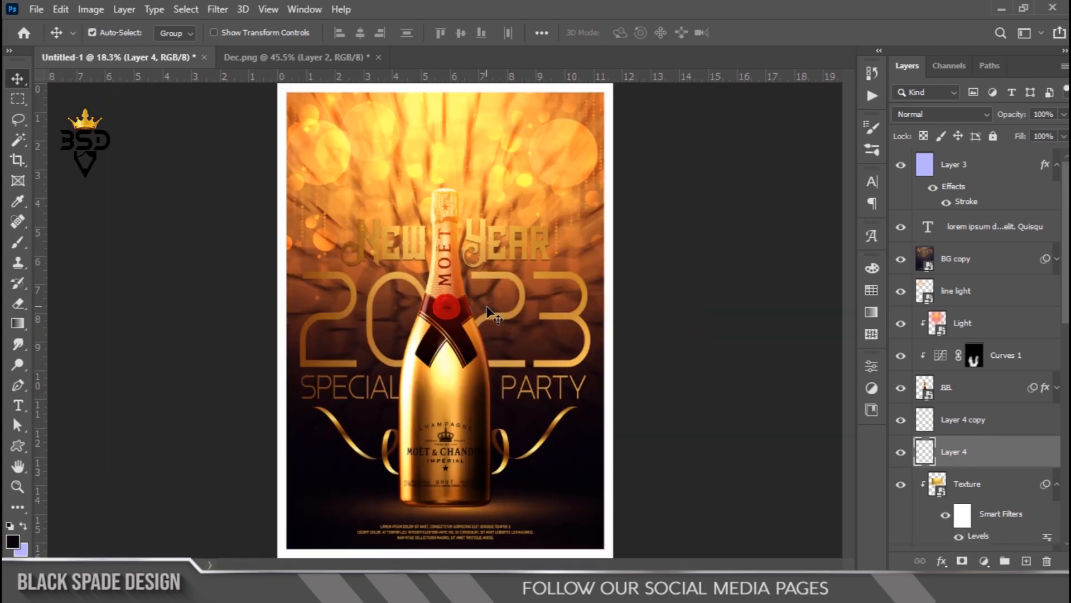
scroll(488, 311, "down", 1)
scroll(475, 348, "up", 1)
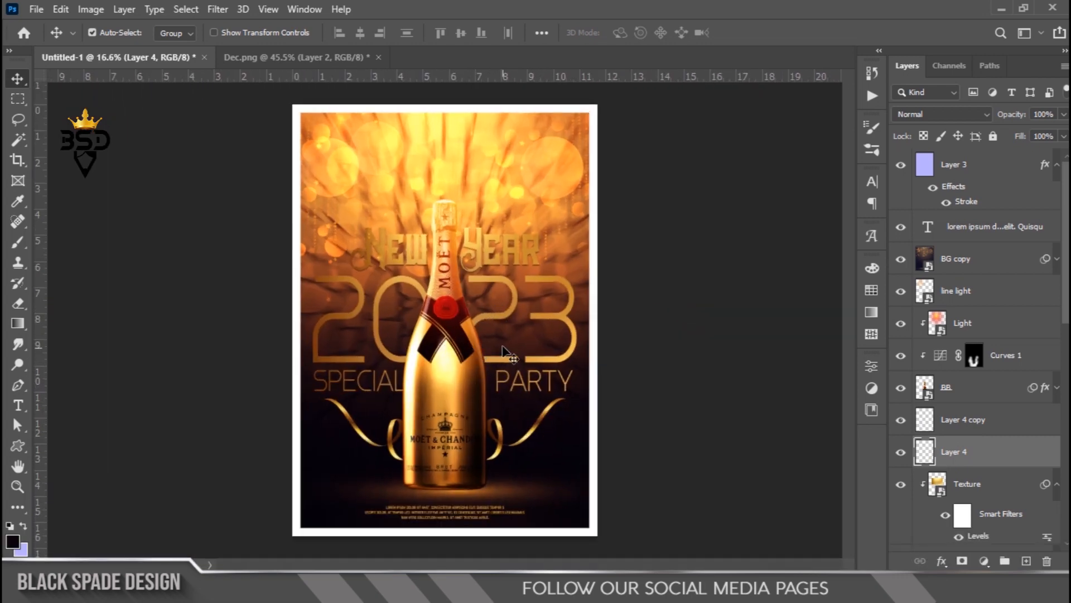
key("z")
right_click(470, 257)
left_click(483, 268)
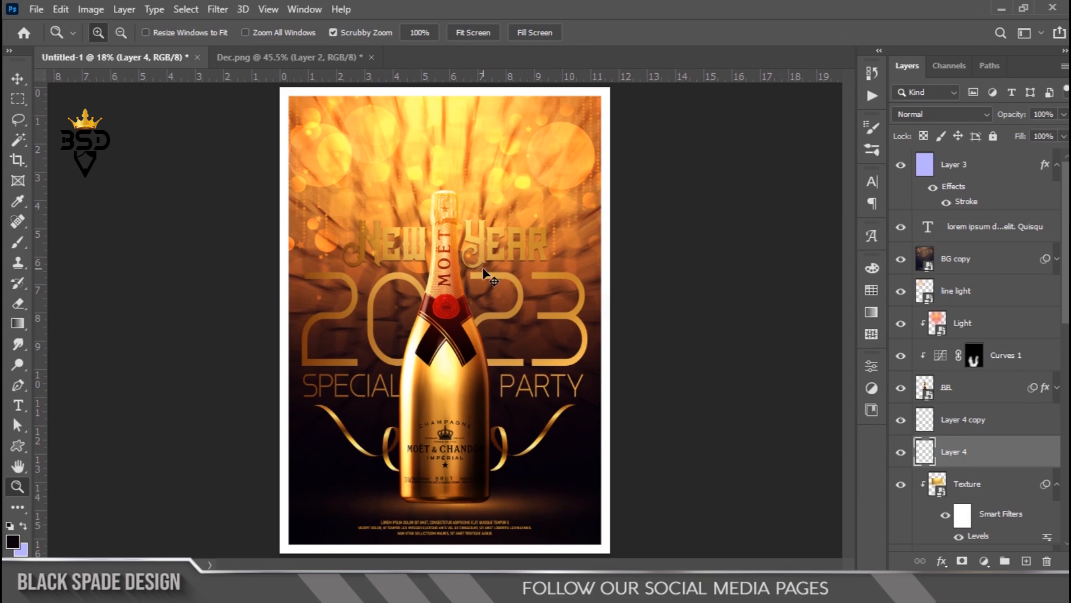
key("v")
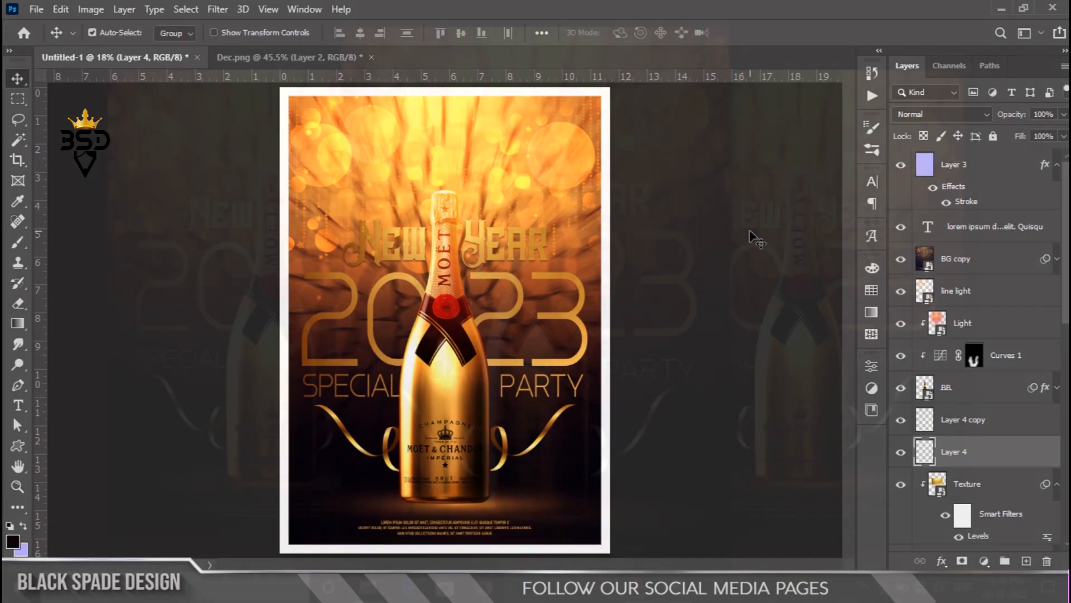